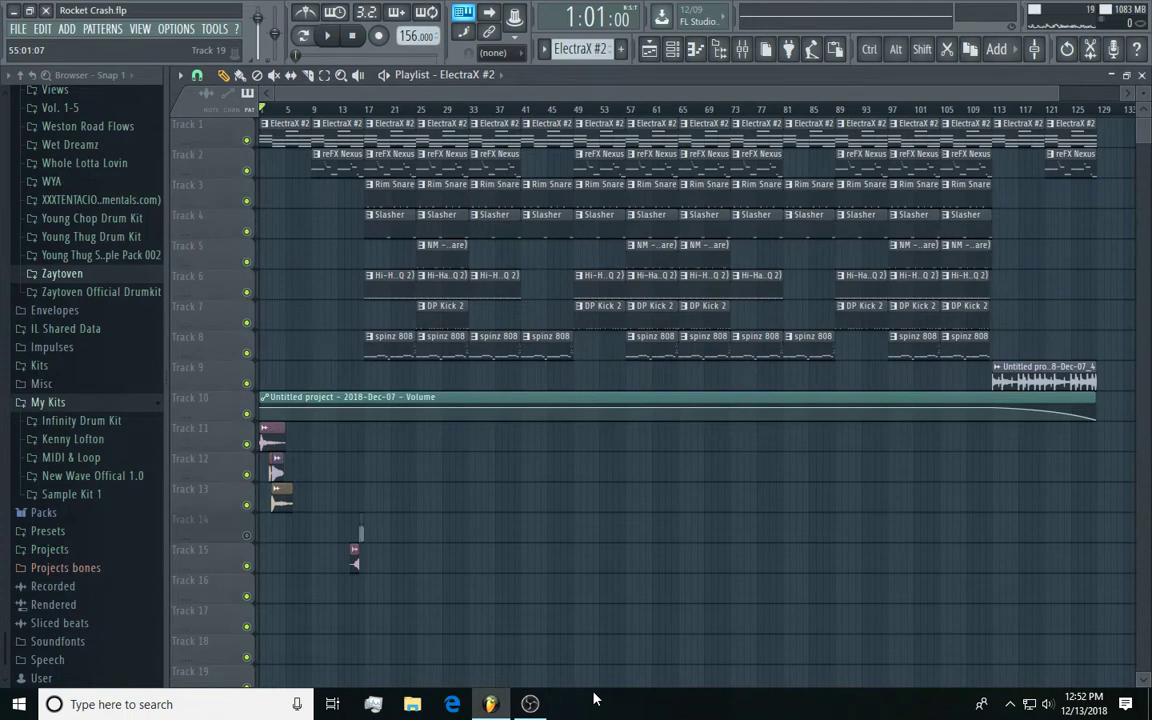
- Switch to OBS, mute the Mic/Aux audio, return to FL Studio and play the full Rocket Crash arrangement
click(536, 706)
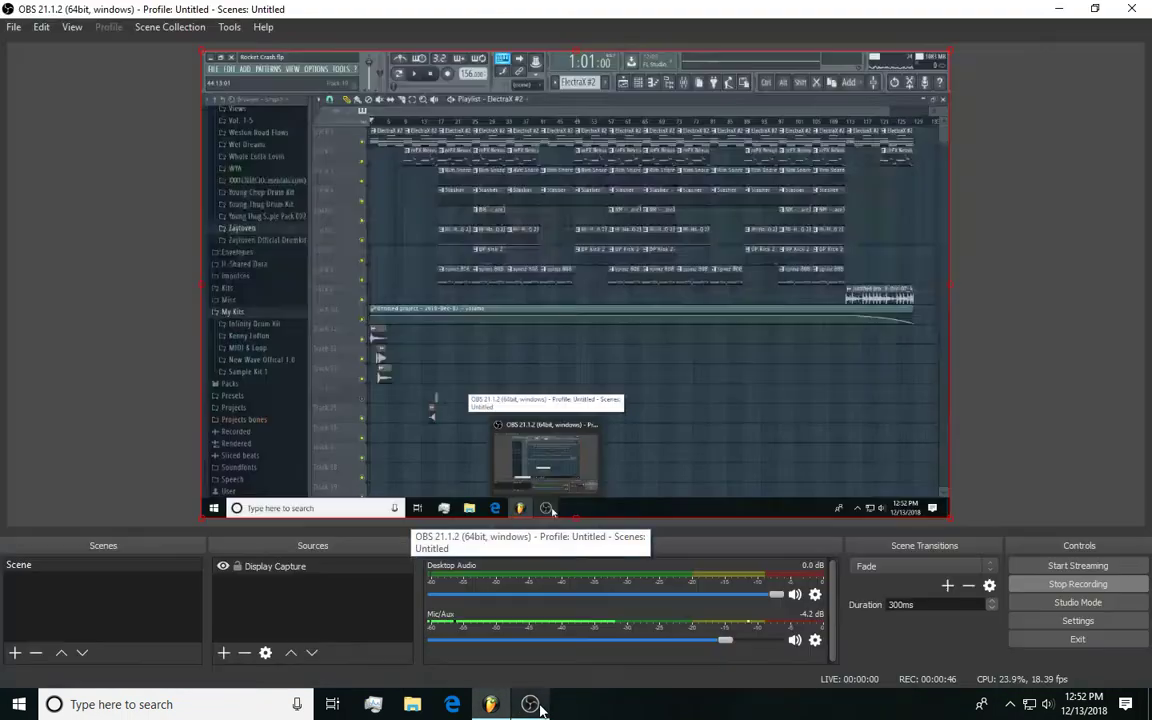
click(794, 640)
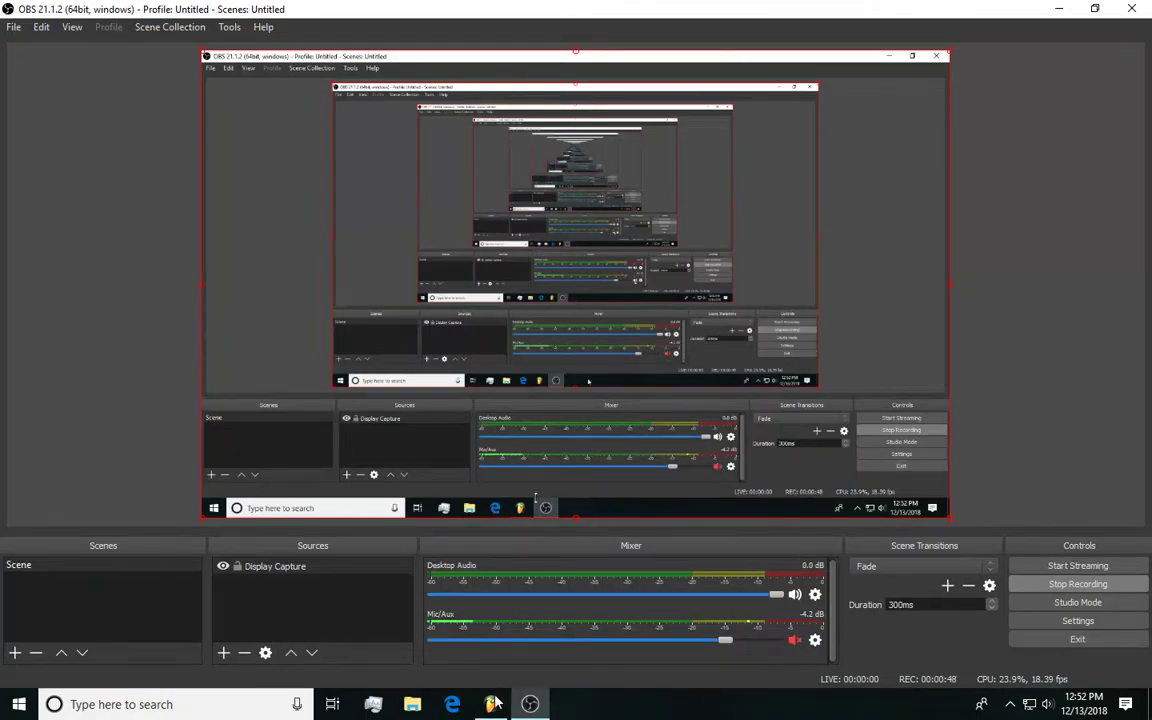
click(491, 705)
click(327, 35)
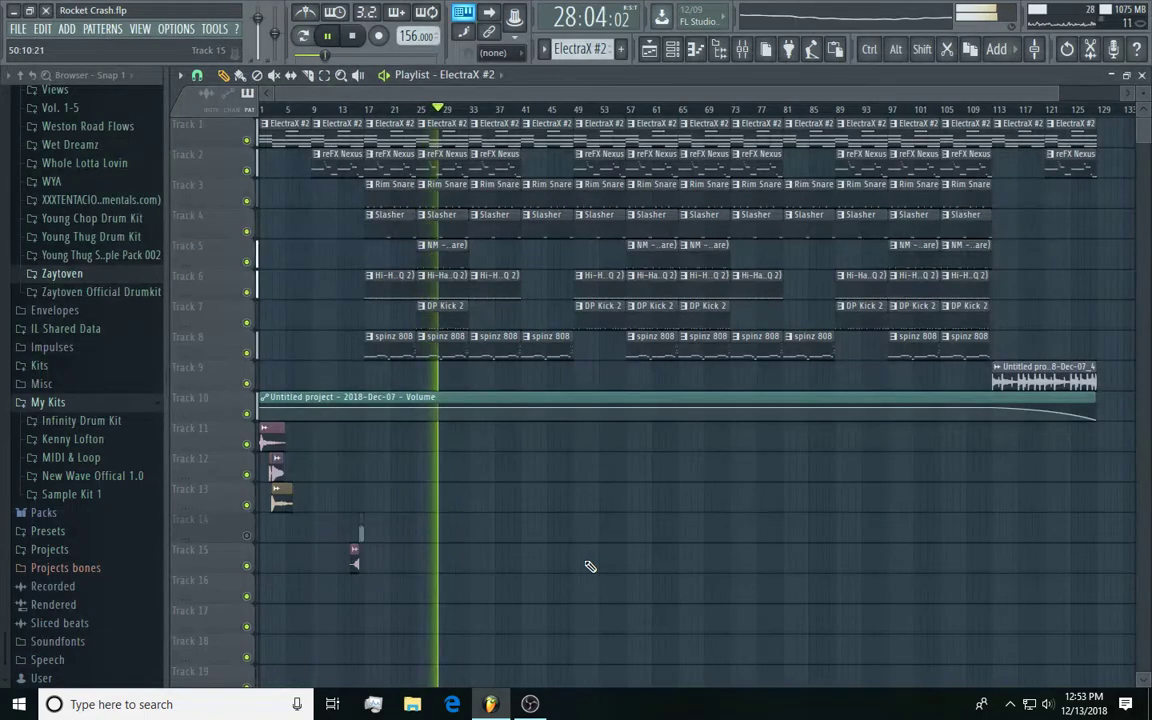
- Switch to OBS, unmute the Mic/Aux audio and return to the FL Studio playlist
click(530, 704)
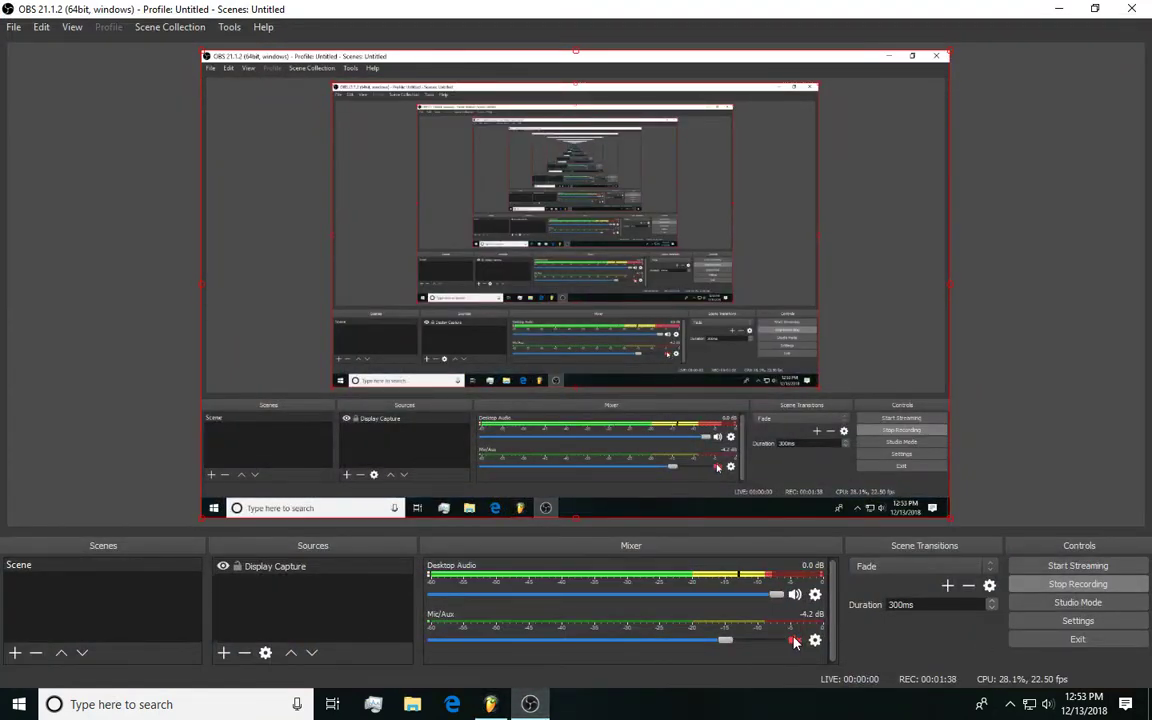
click(795, 640)
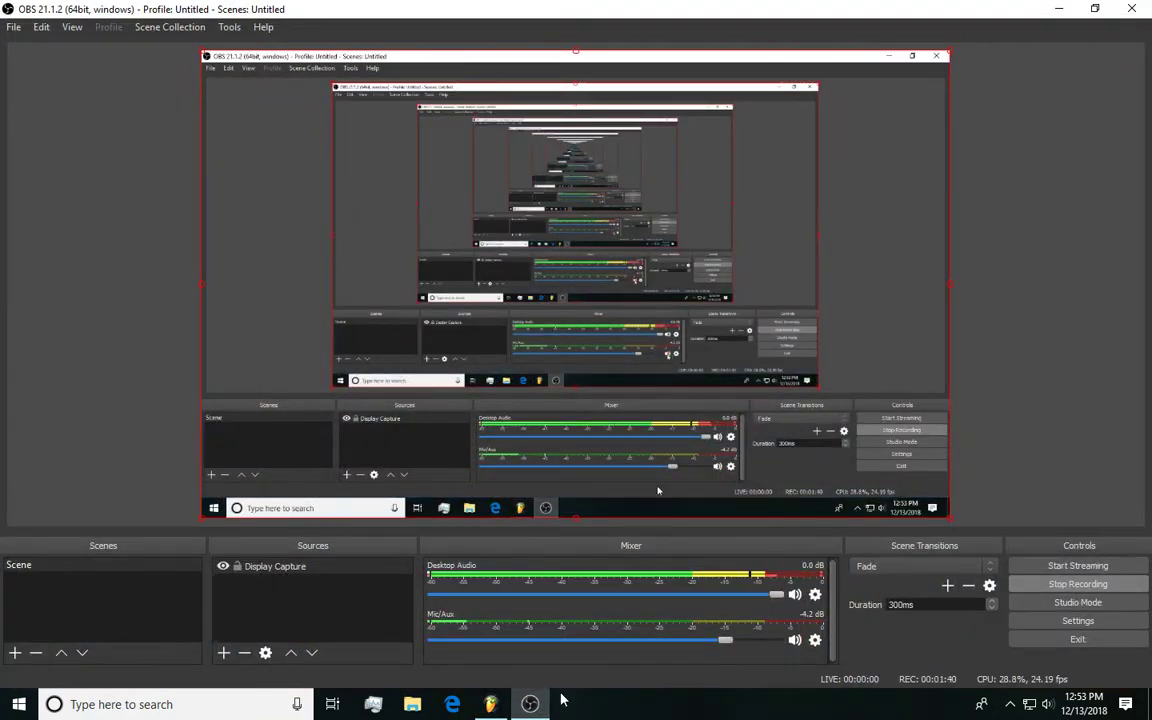
click(490, 704)
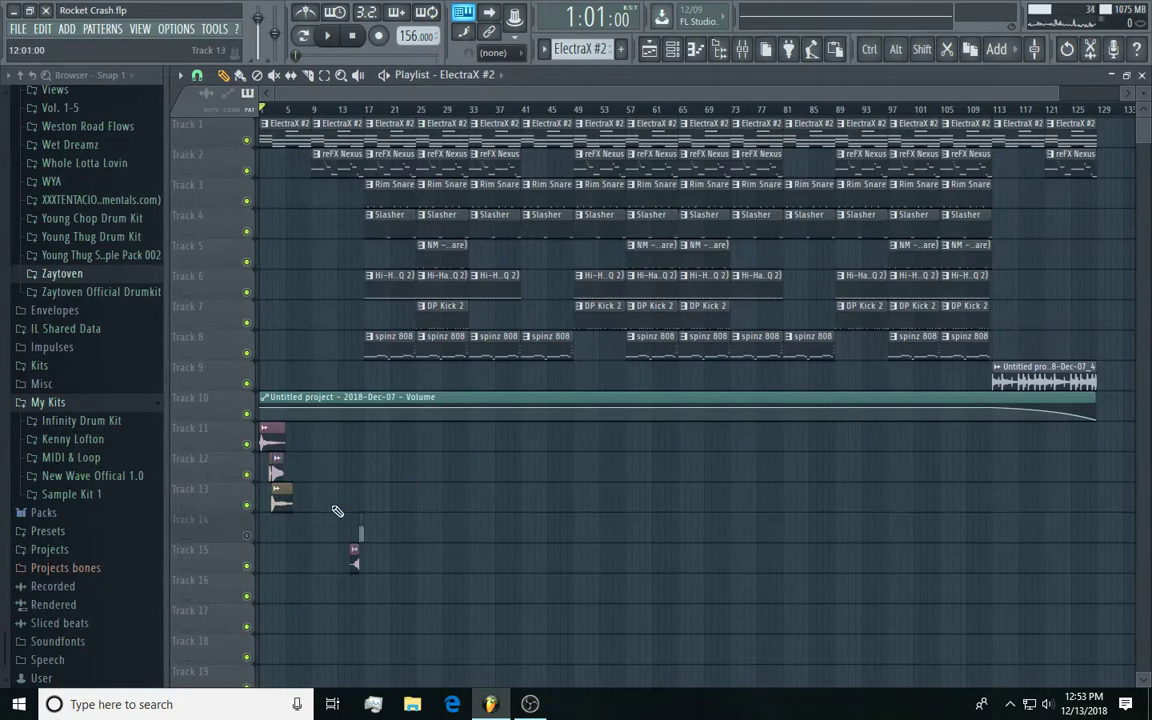
- Open the first ElectraX #2 clip's chords in the piano roll, view them from bar 1 and restore the window size
double_click(274, 128)
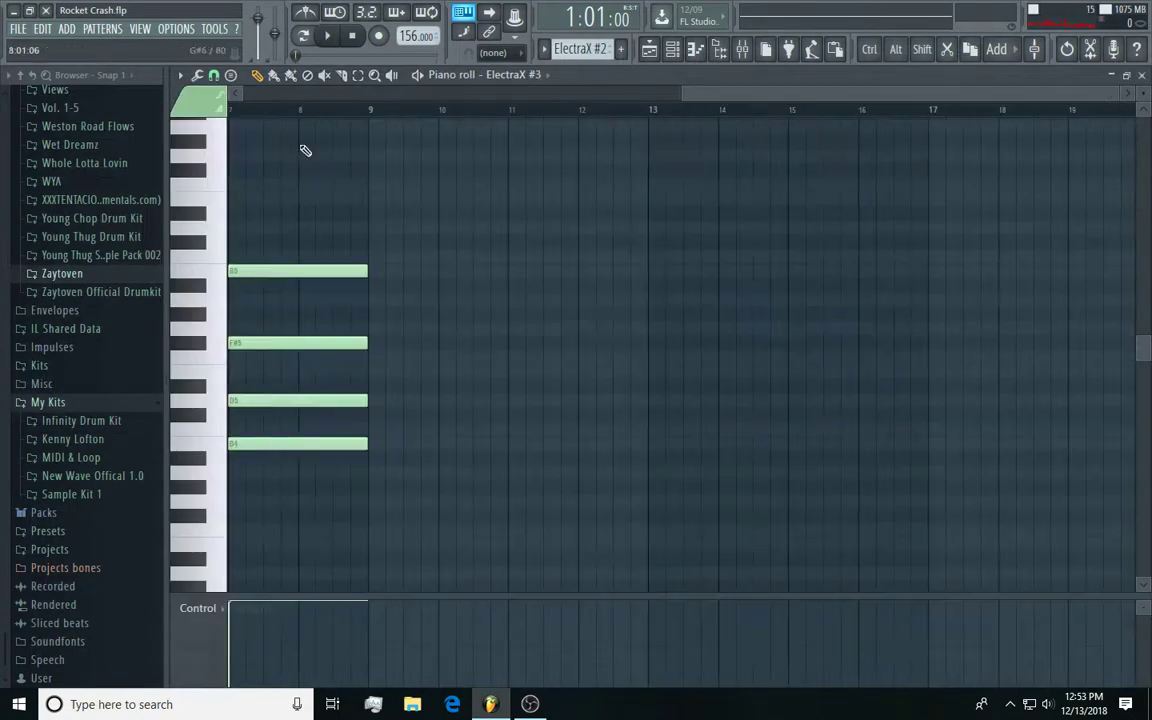
drag(678, 93, 228, 93)
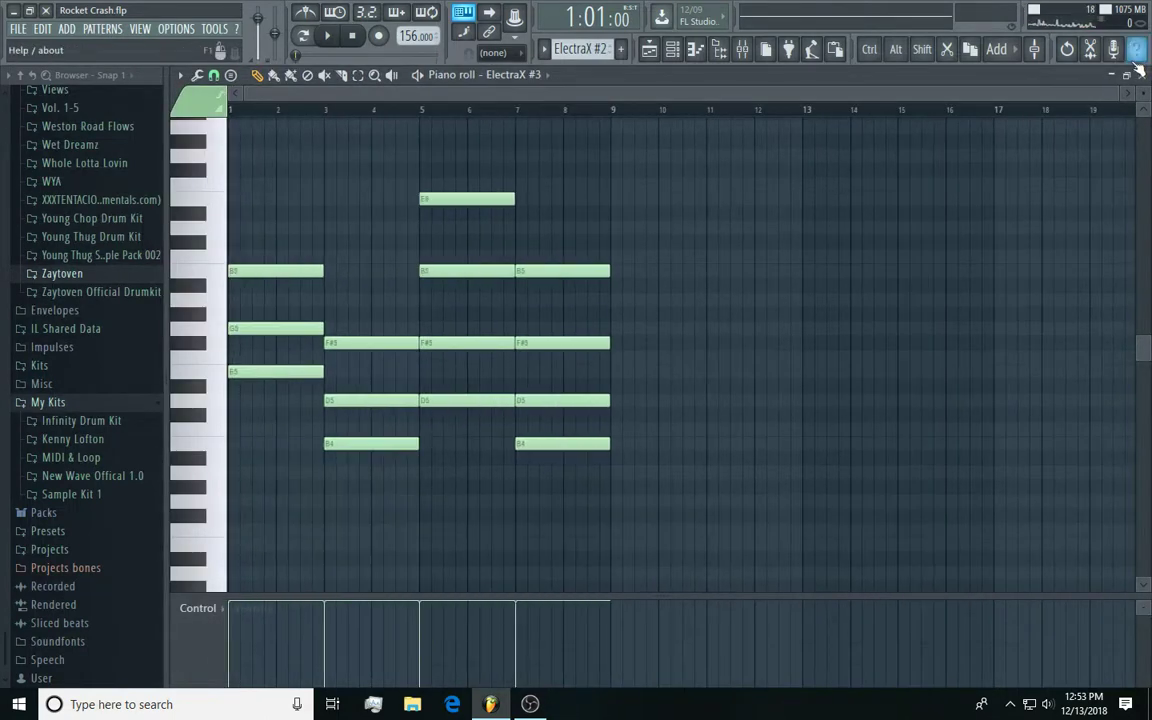
click(1131, 76)
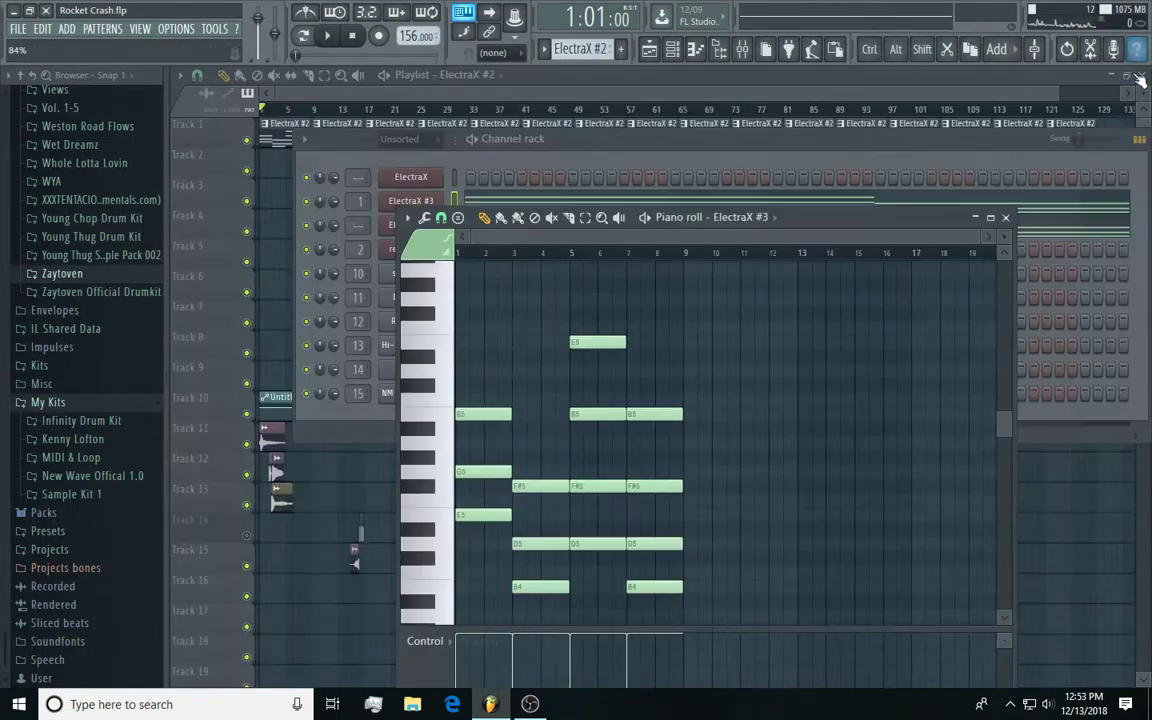
- Open the ElectraX #3 instrument, inspect its 2 Sparkle Pad BT preset in the patch browser, and close the plugin
click(411, 200)
drag(596, 149, 623, 76)
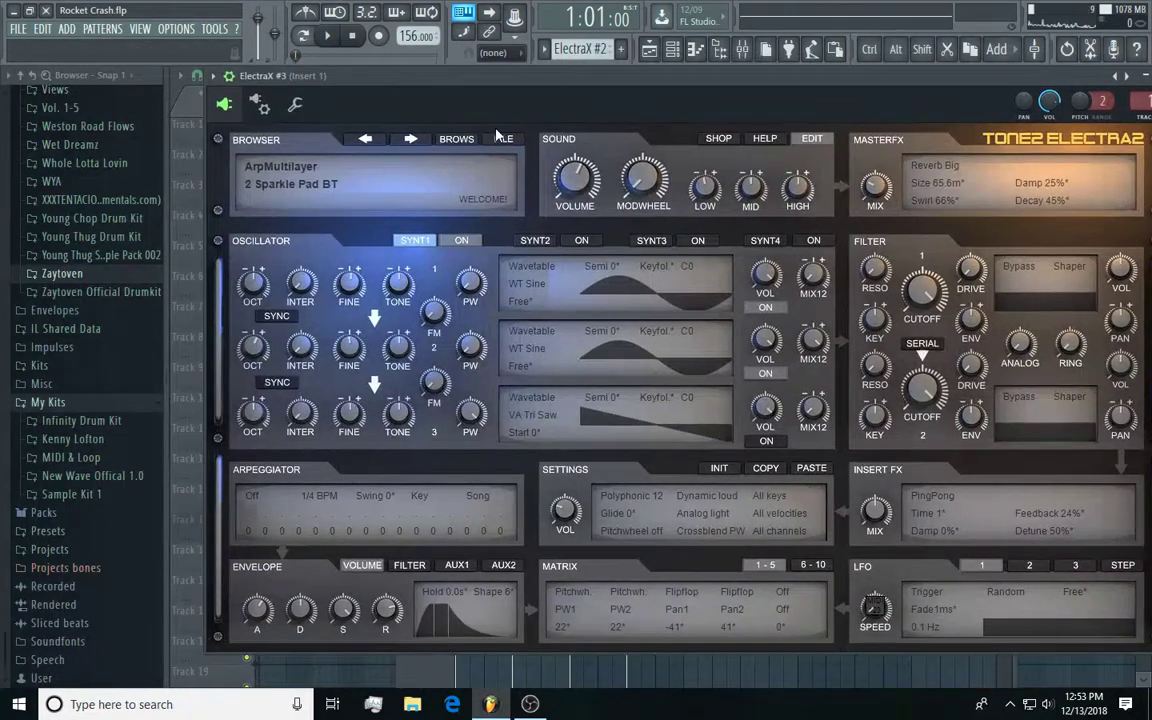
click(457, 141)
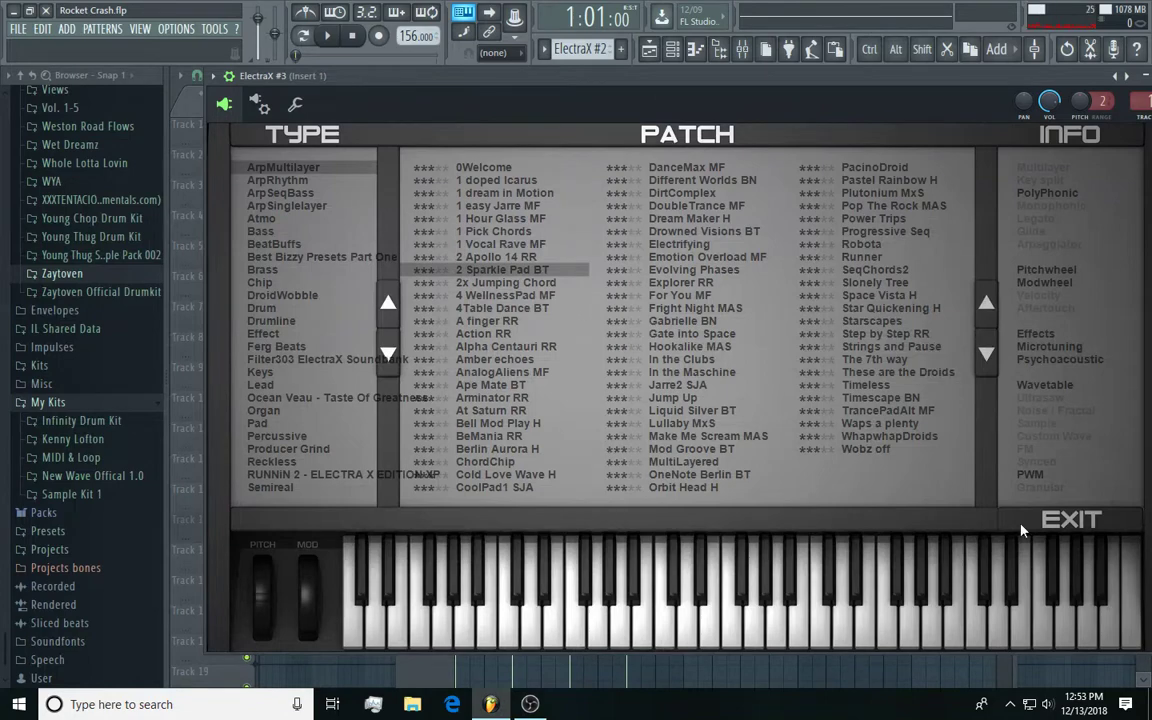
click(1071, 520)
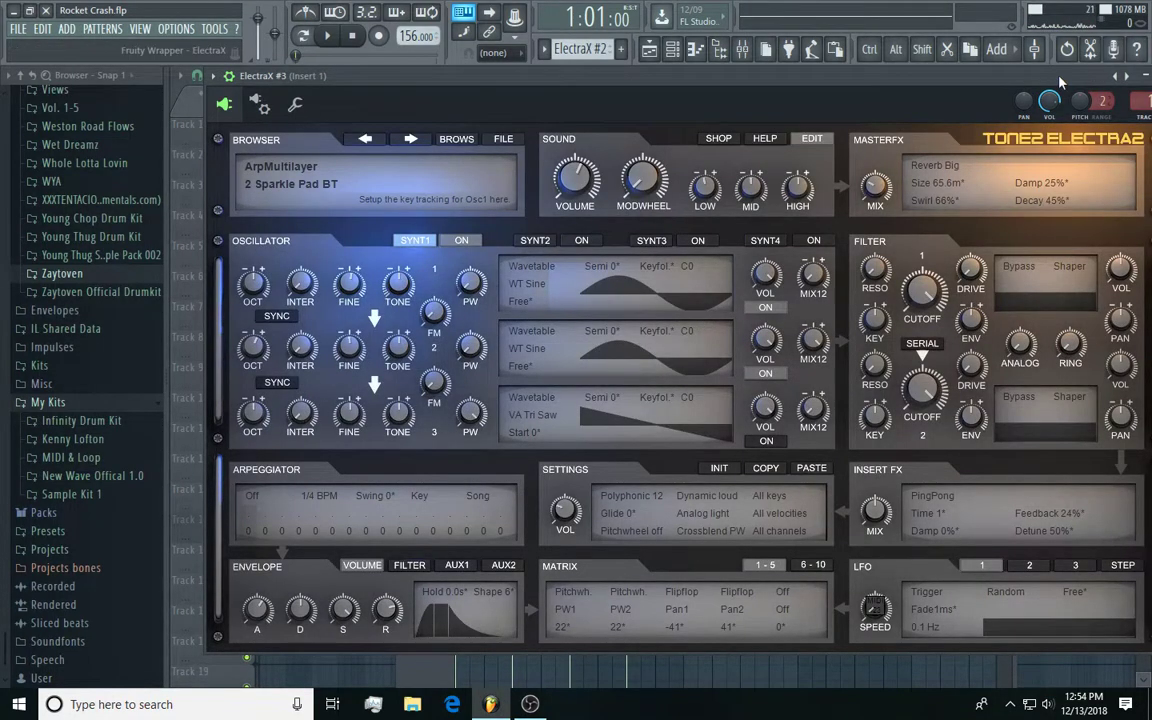
drag(1068, 75, 985, 97)
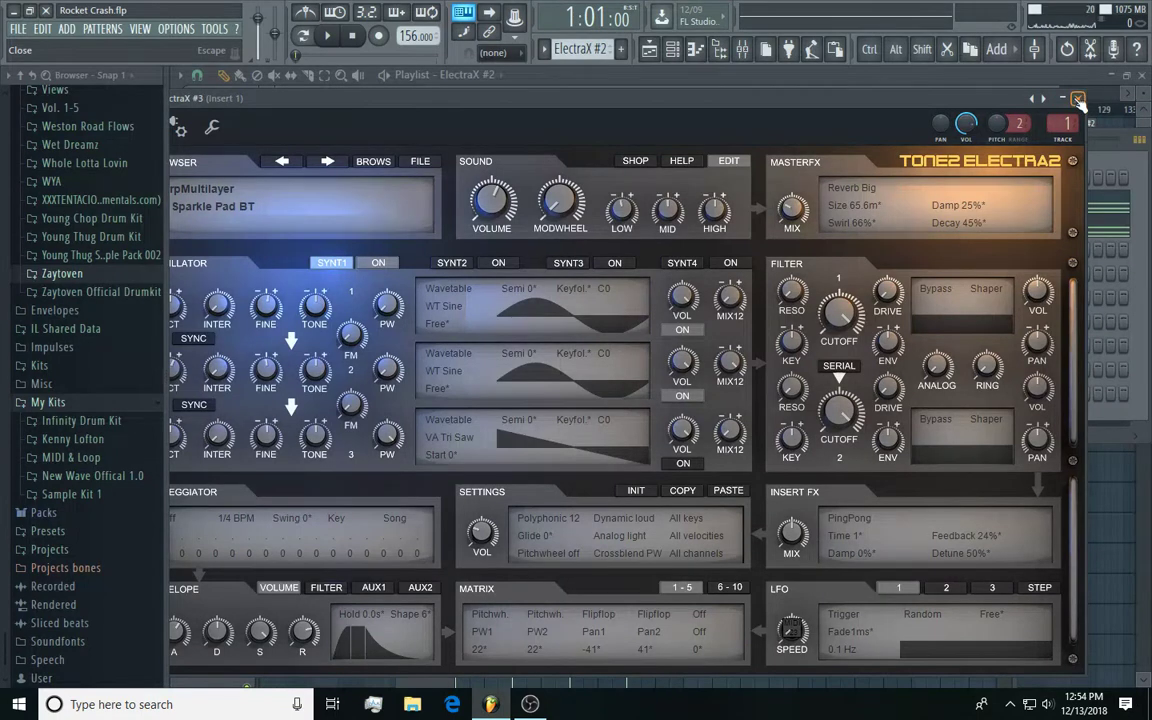
click(1078, 100)
- Maximize the ElectraX #3 piano roll, fit the eight bars of chords, and audition them in pattern mode
click(1050, 208)
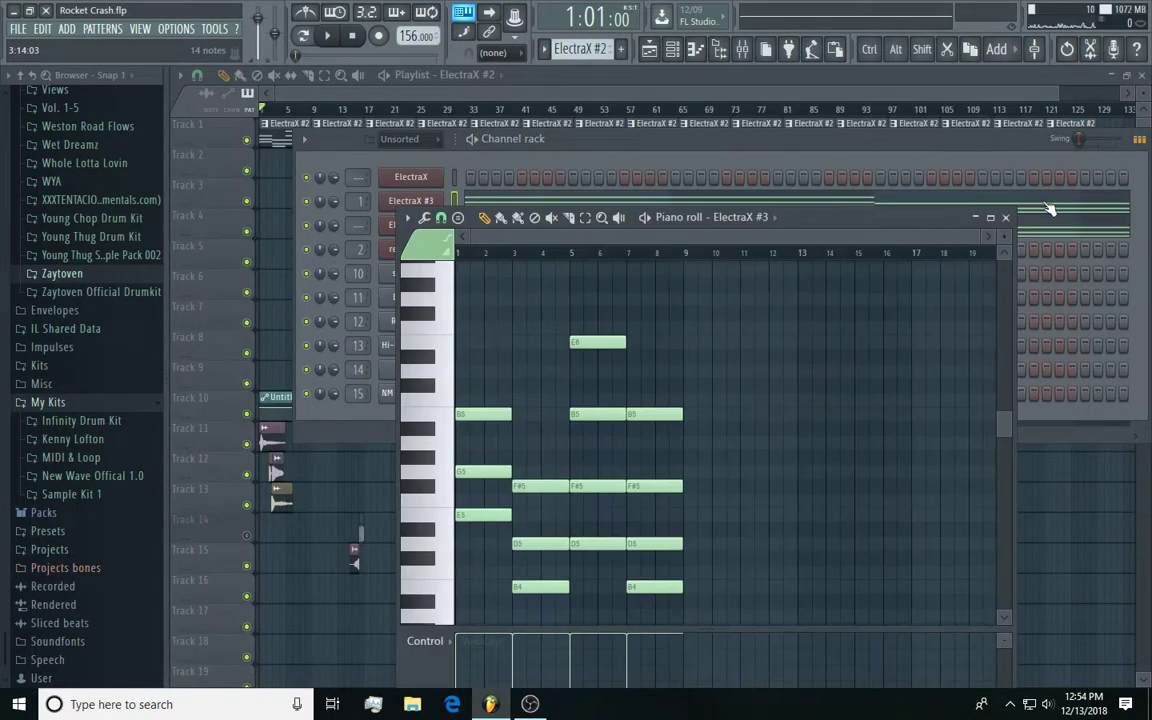
click(993, 218)
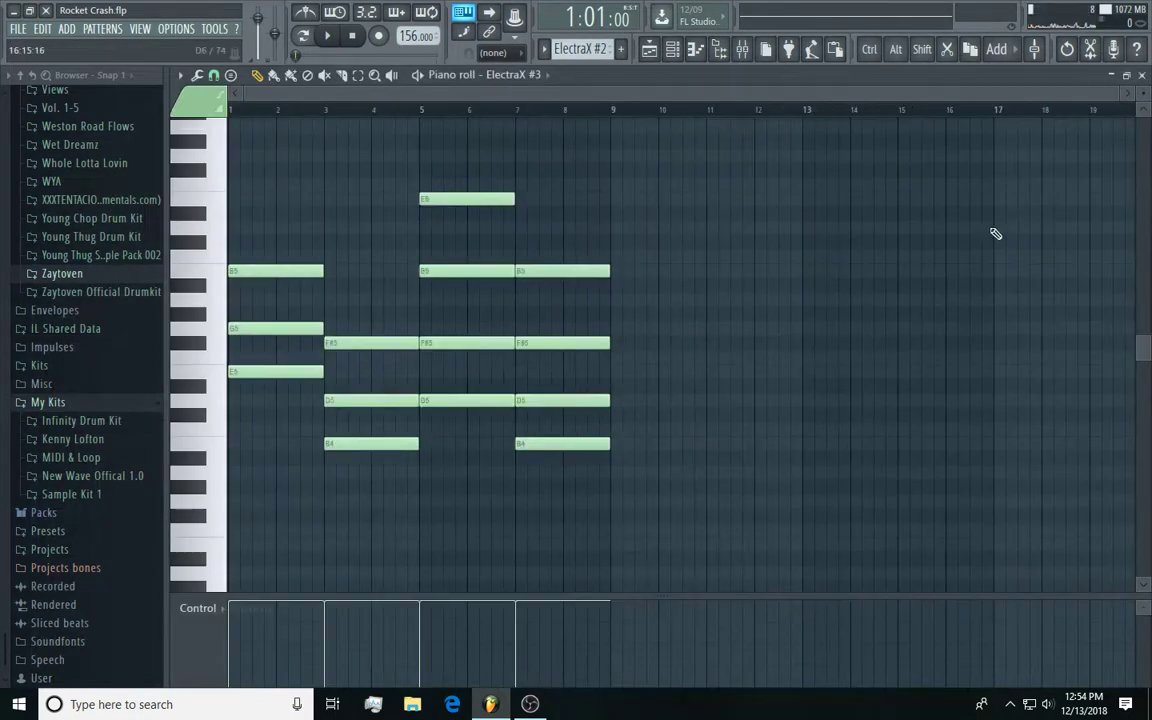
drag(1070, 100, 877, 100)
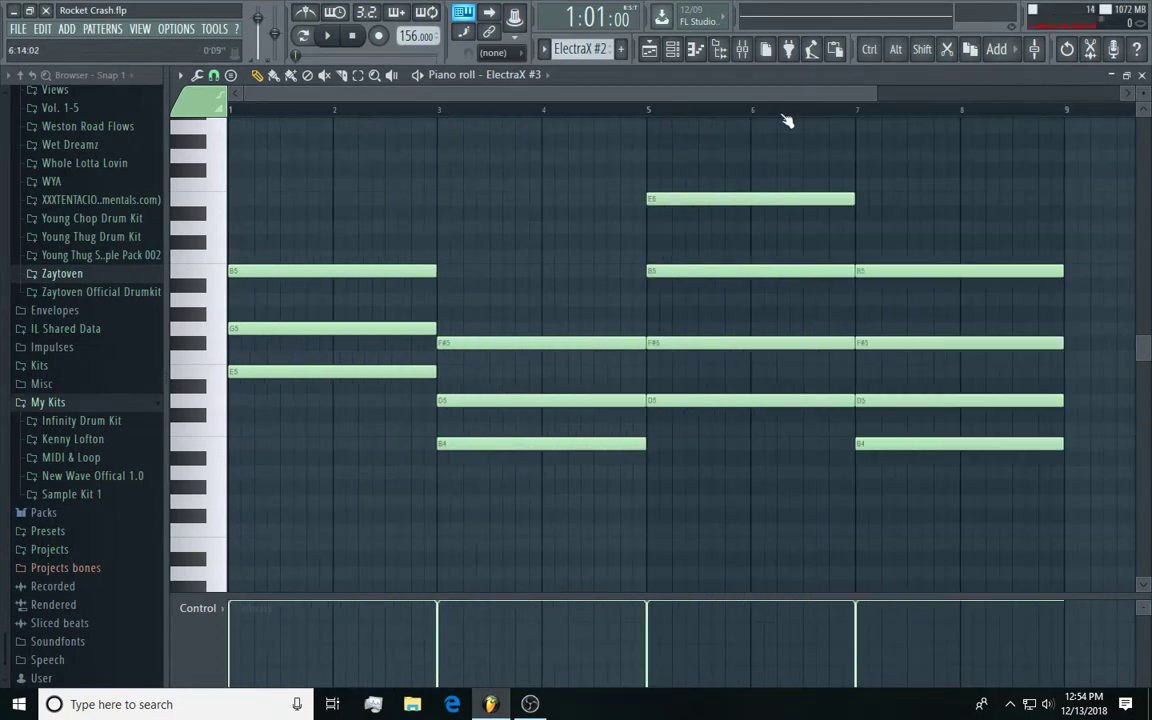
click(304, 37)
key(space)
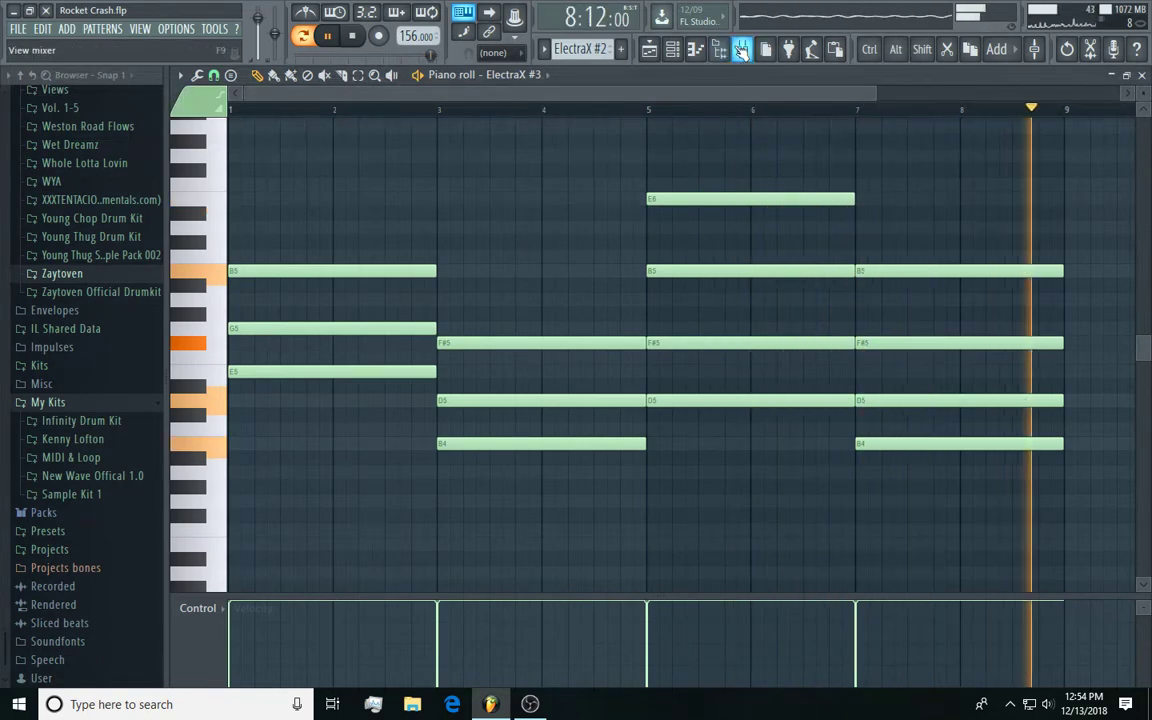
key(space)
- Inspect the Fruity parametric EQ 2 curve on mixer Insert 1, and close the EQ and the mixer
key(F9)
click(1090, 120)
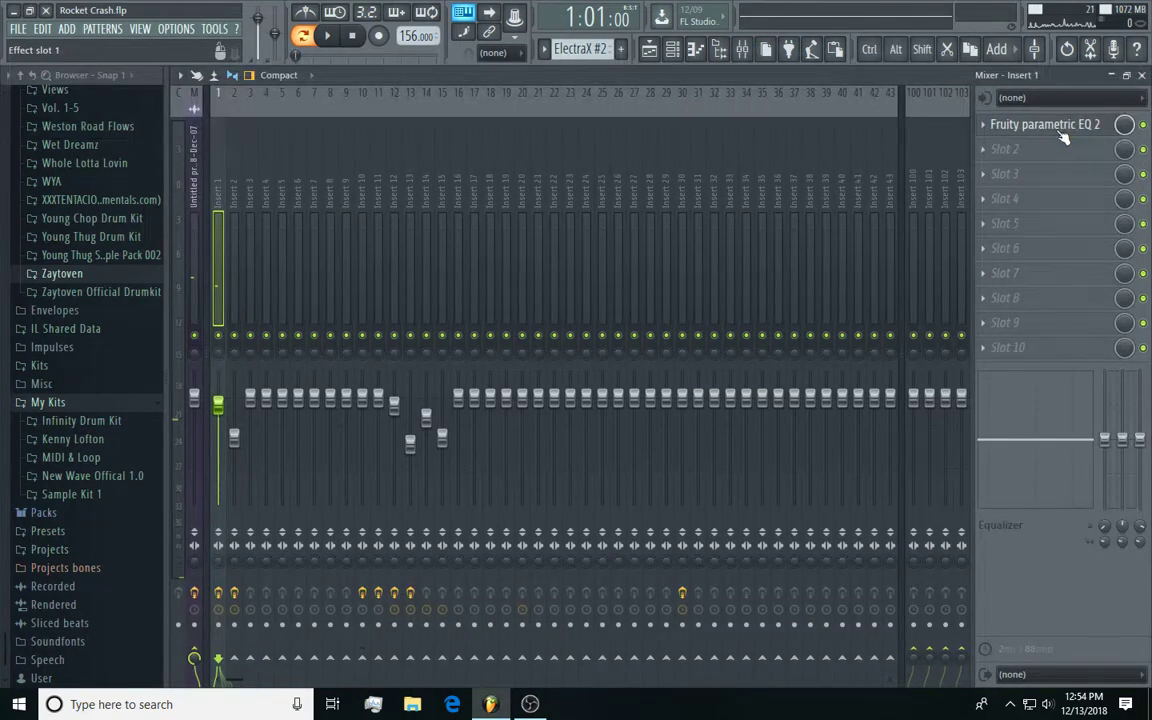
click(1060, 130)
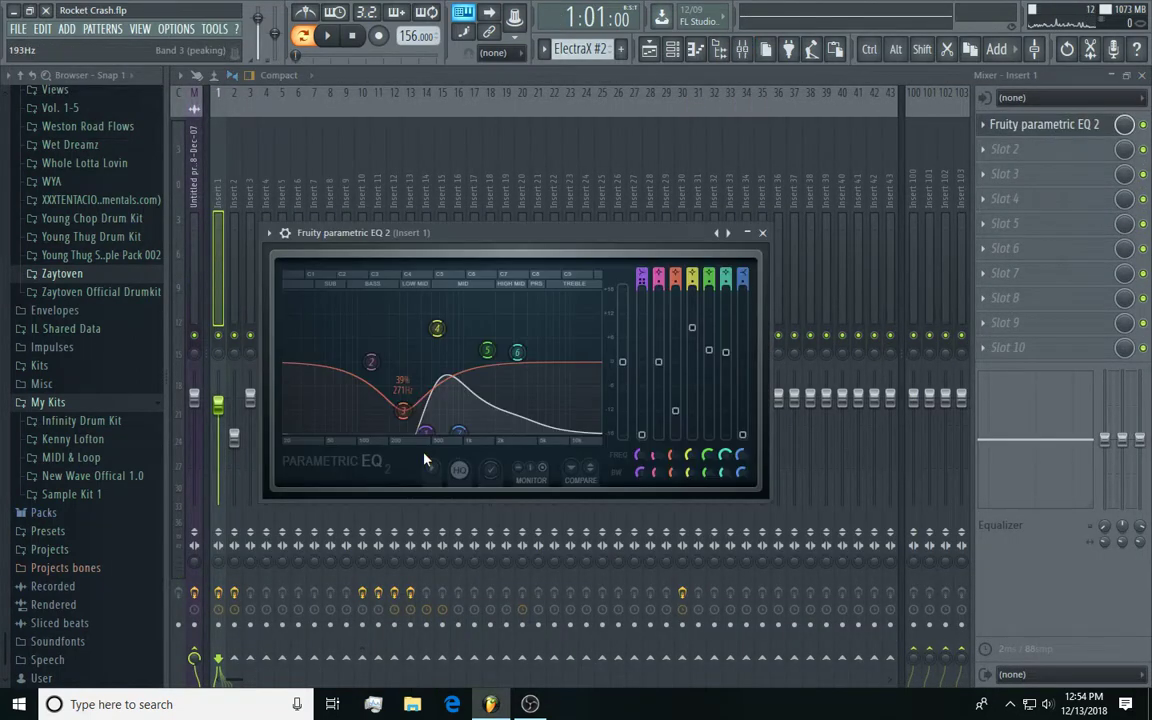
click(762, 234)
click(1141, 76)
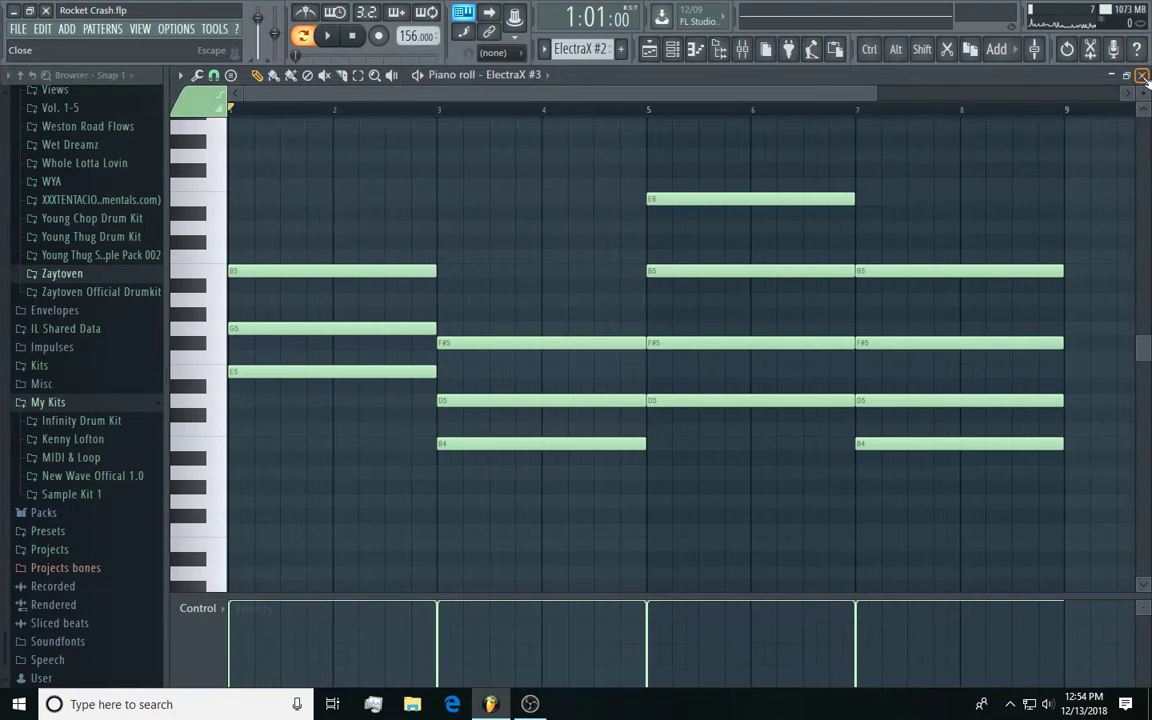
- Zoom in on the playlist's intro sound effects and inspect the LEX Secret Stomp and Gun Cockback (1) samples
click(1143, 76)
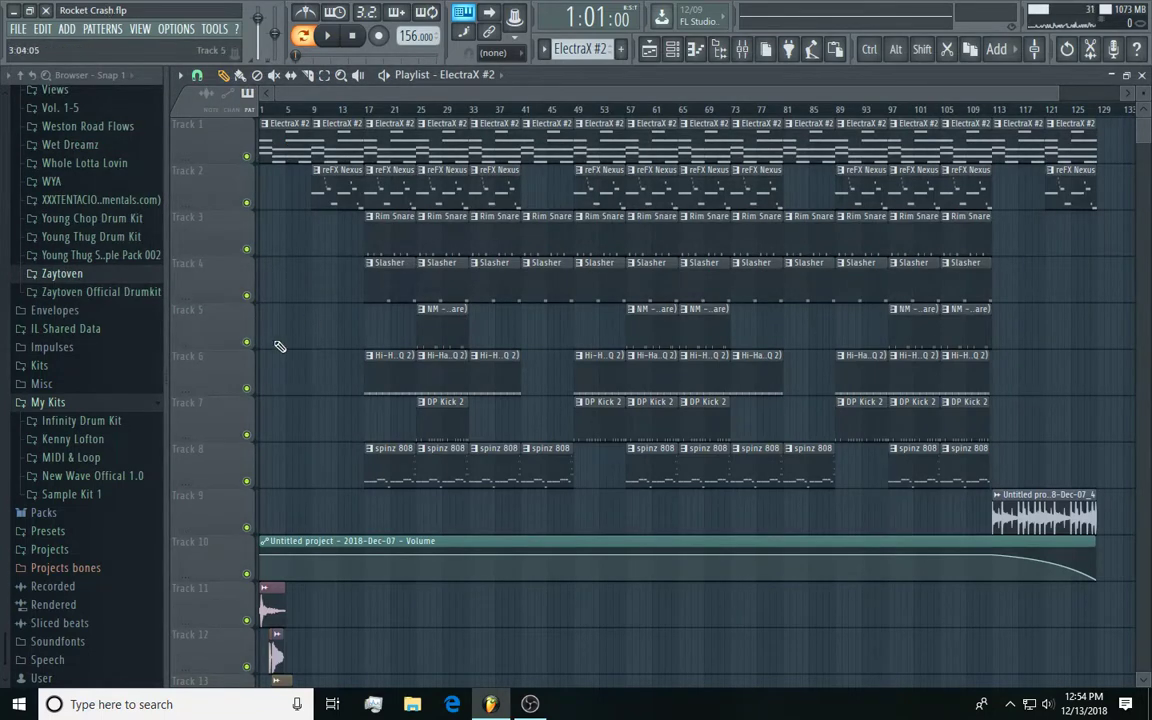
drag(1058, 93, 458, 94)
scroll(430, 190, down, 5)
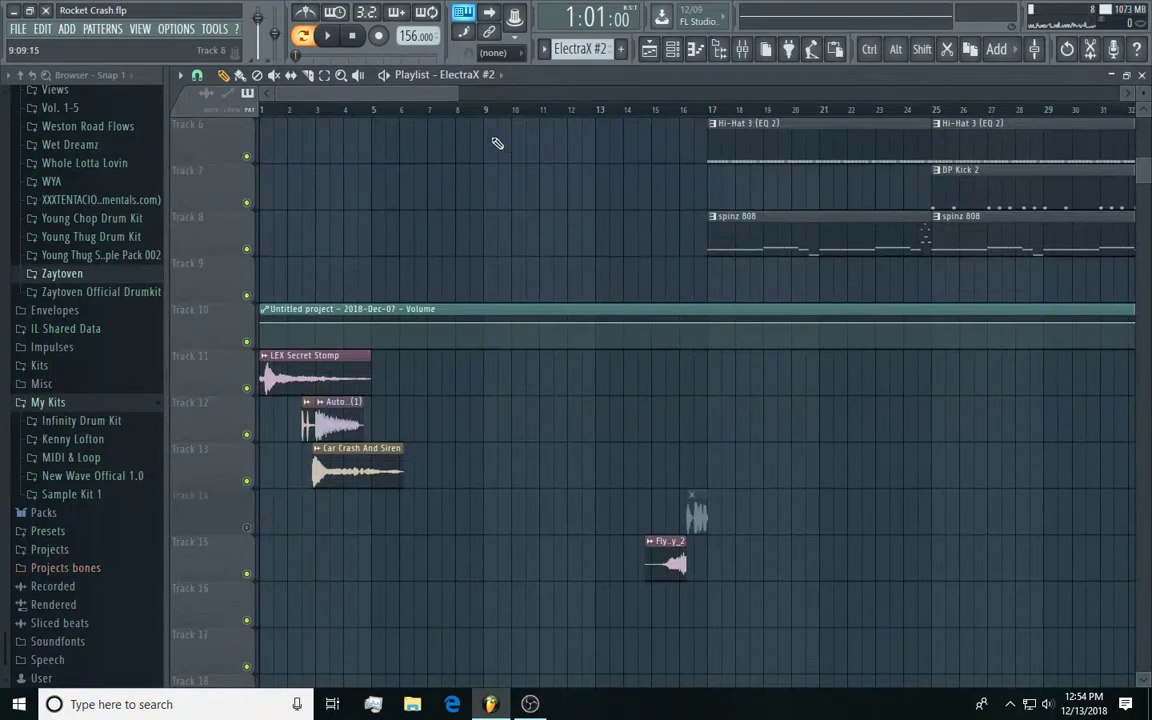
scroll(485, 166, up, 1)
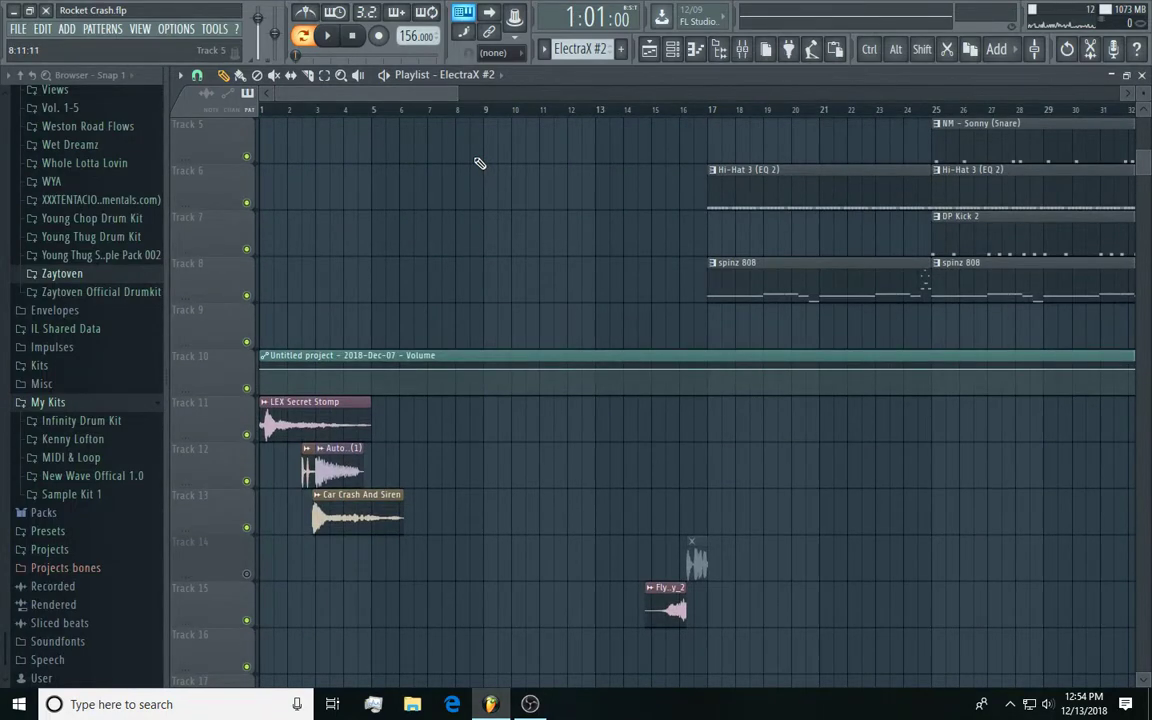
double_click(311, 436)
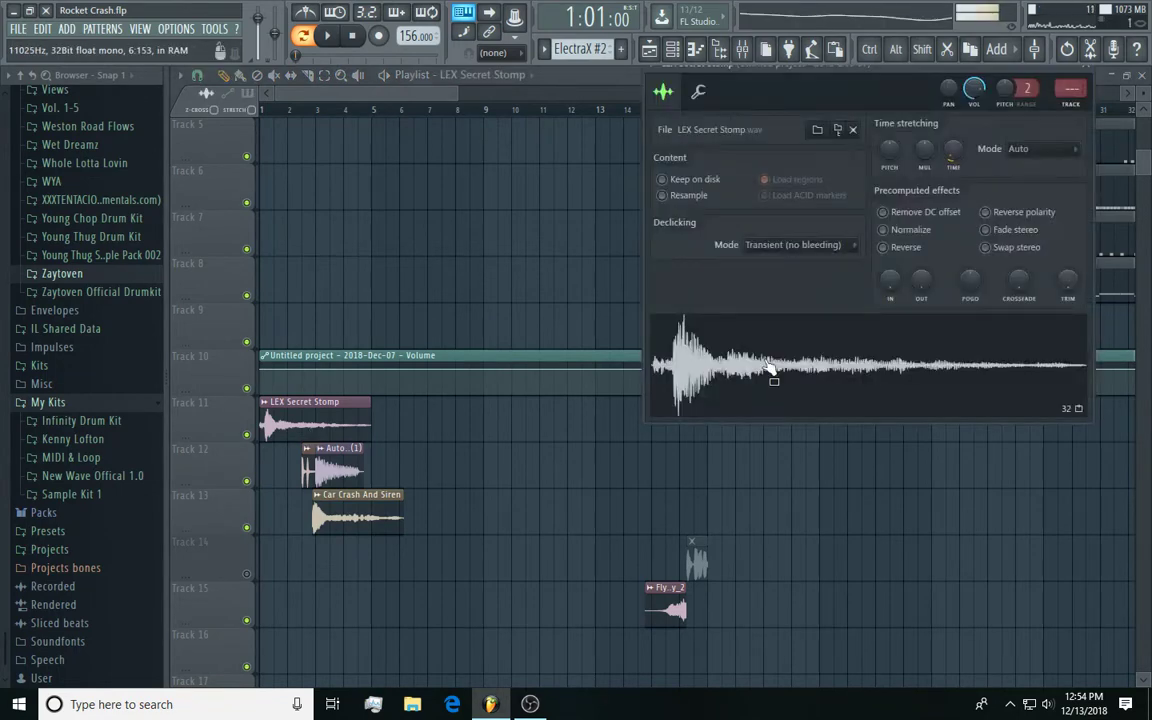
key(Escape)
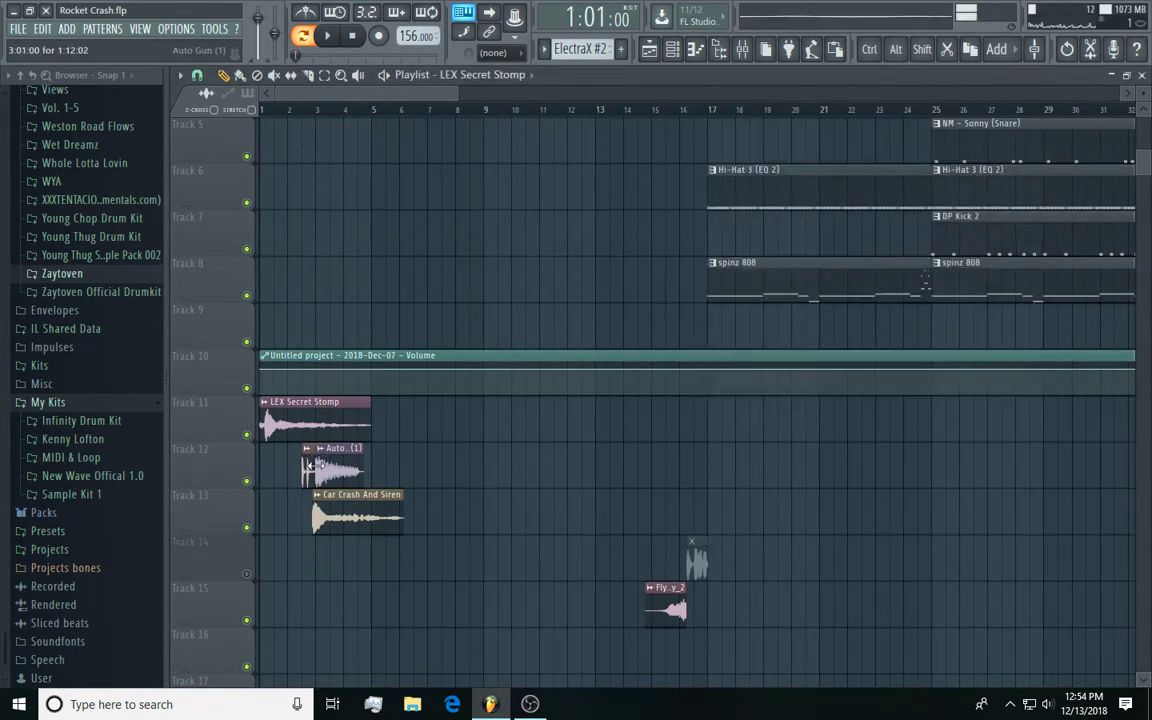
double_click(310, 466)
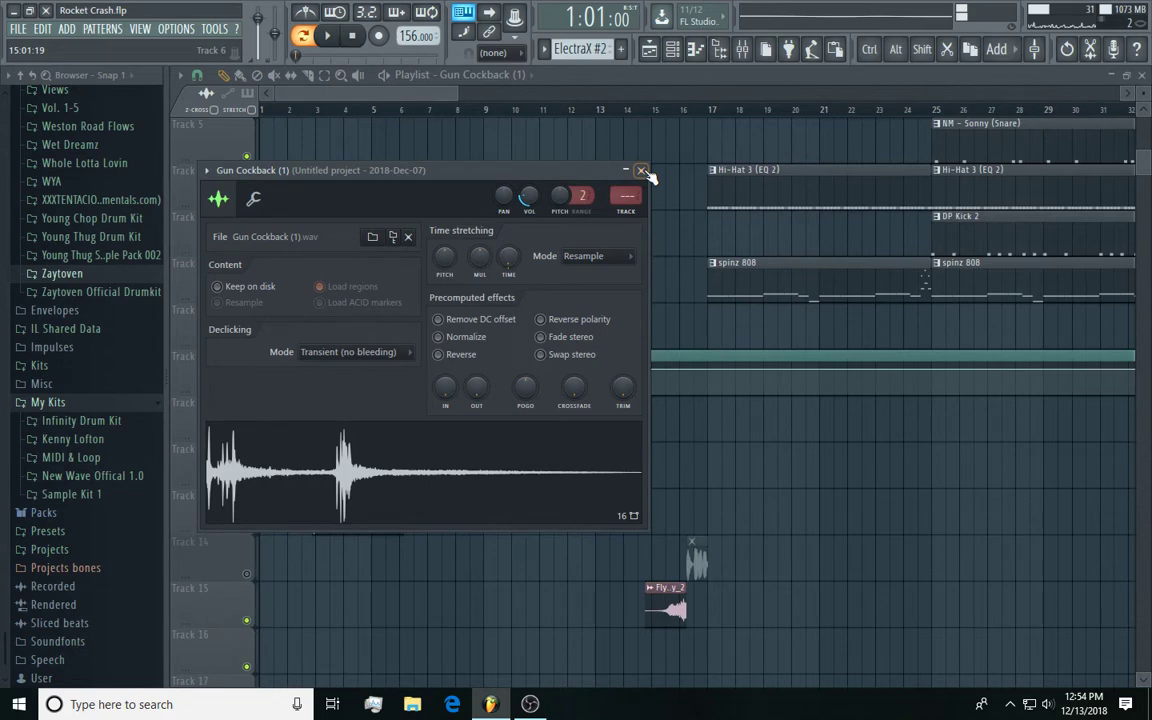
click(642, 171)
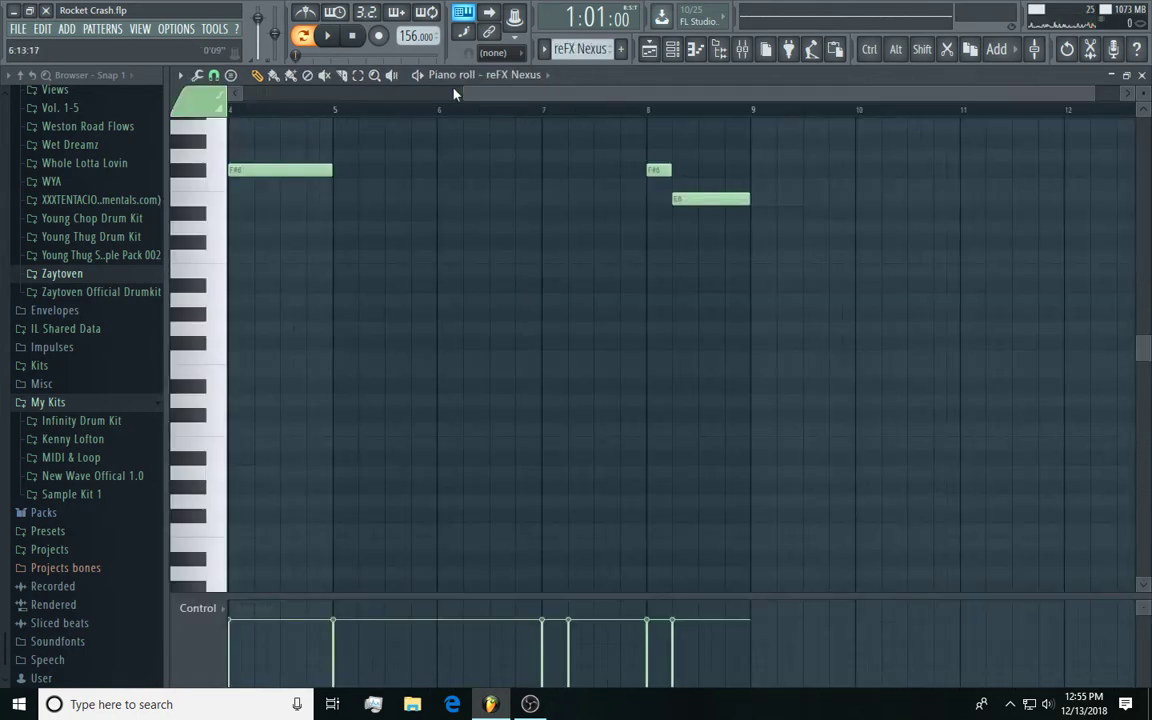
- View the reFX Nexus melody from bar 1 in the piano roll and listen through its eight bars
drag(454, 93, 95, 148)
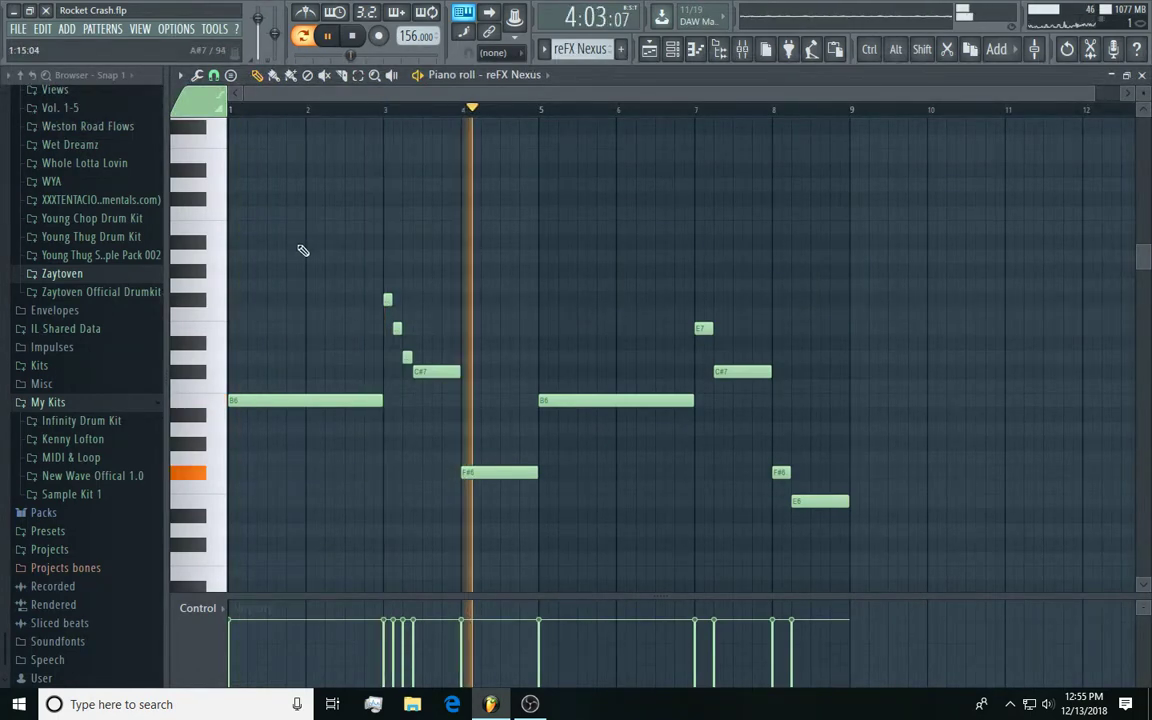
scroll(708, 312, down, 1)
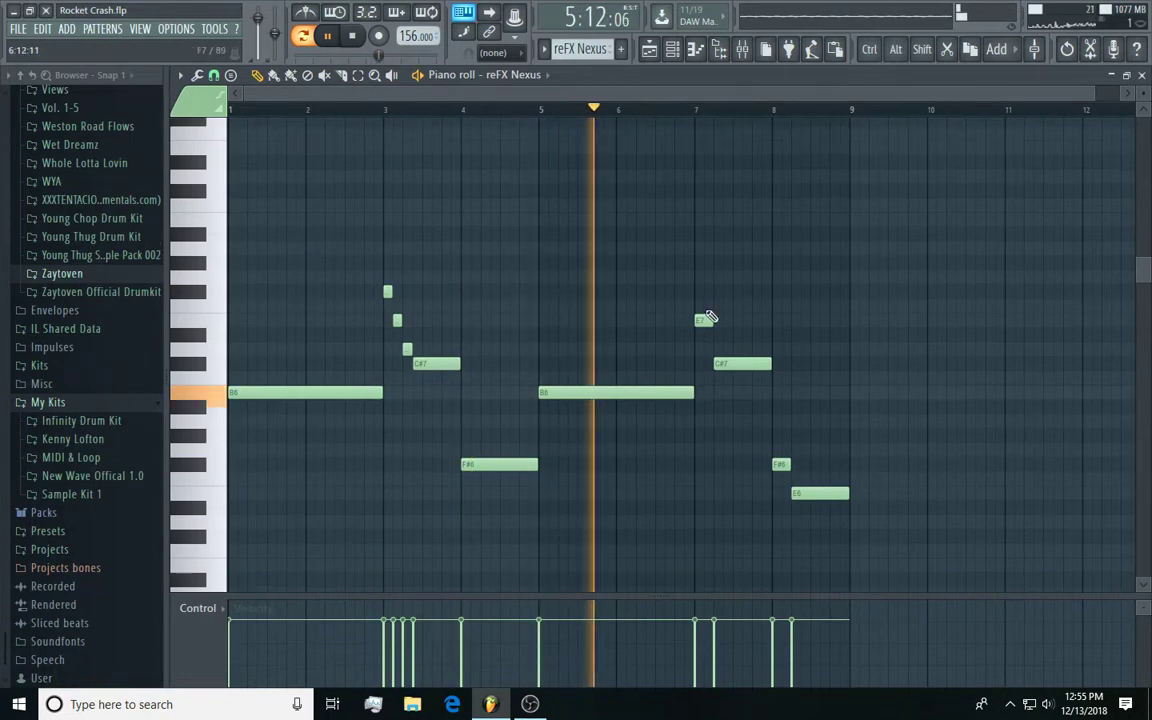
scroll(760, 320, down, 3)
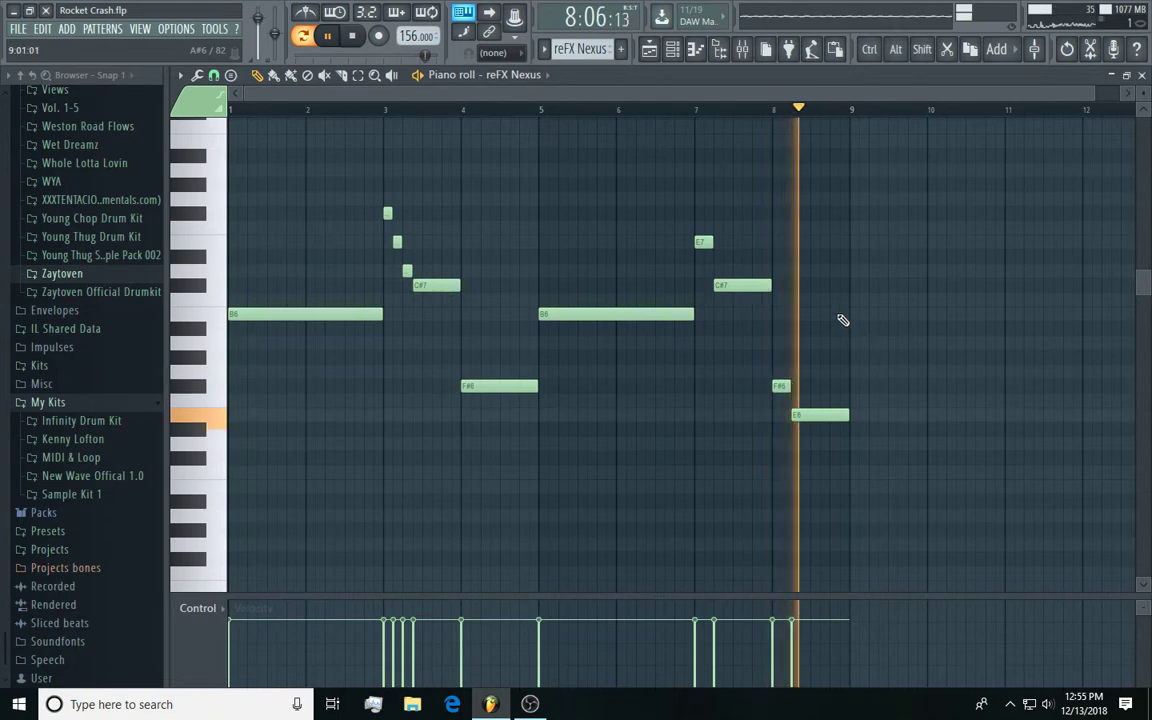
key(space)
- Check the Gross Beat and Fruity parametric EQ 2 slots on mixer Insert 2, and return to the reFX Nexus notes
click(748, 53)
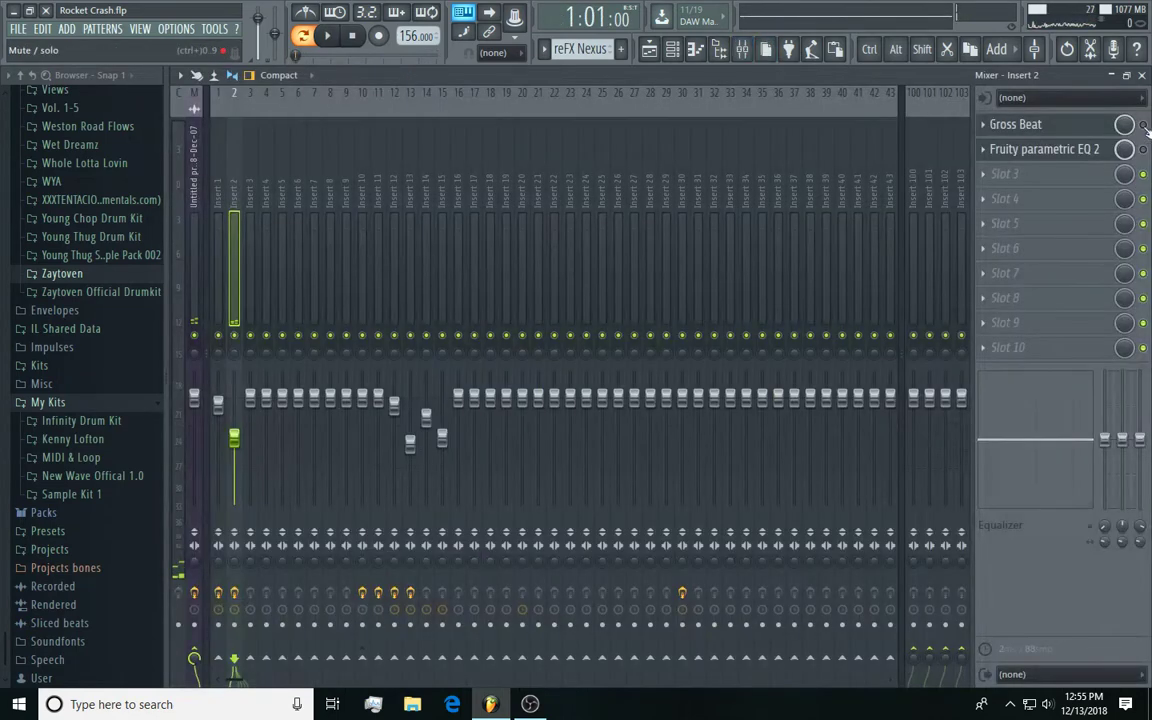
click(1141, 75)
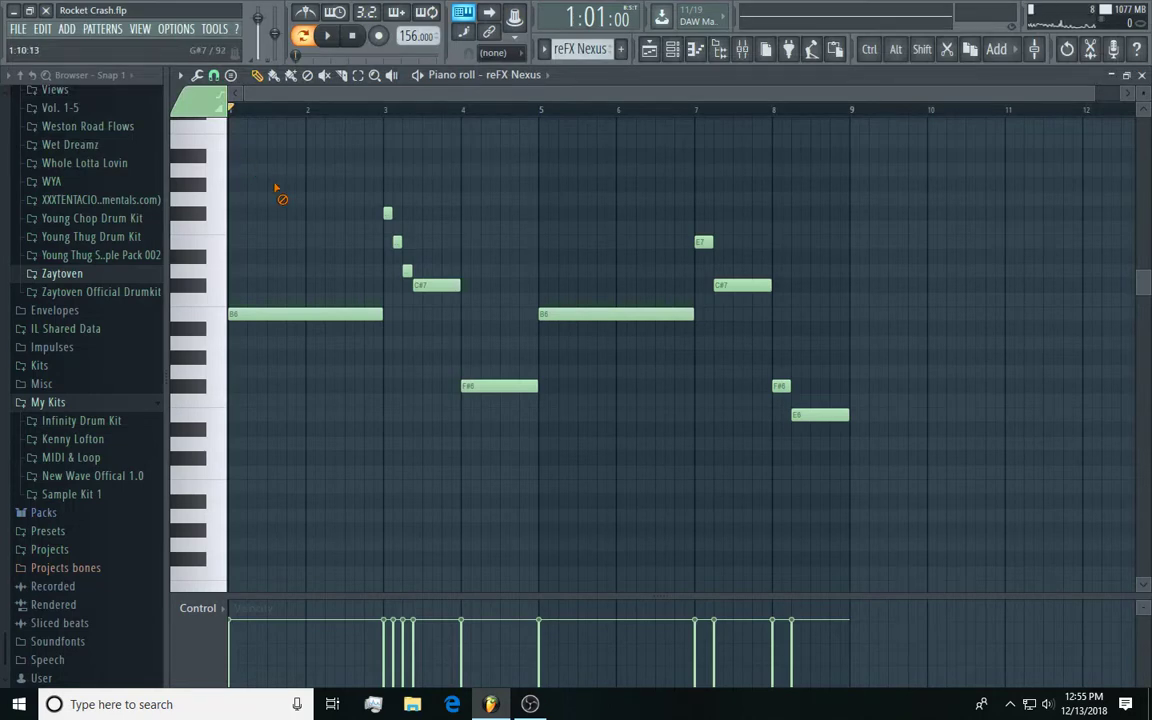
scroll(310, 213, up, 1)
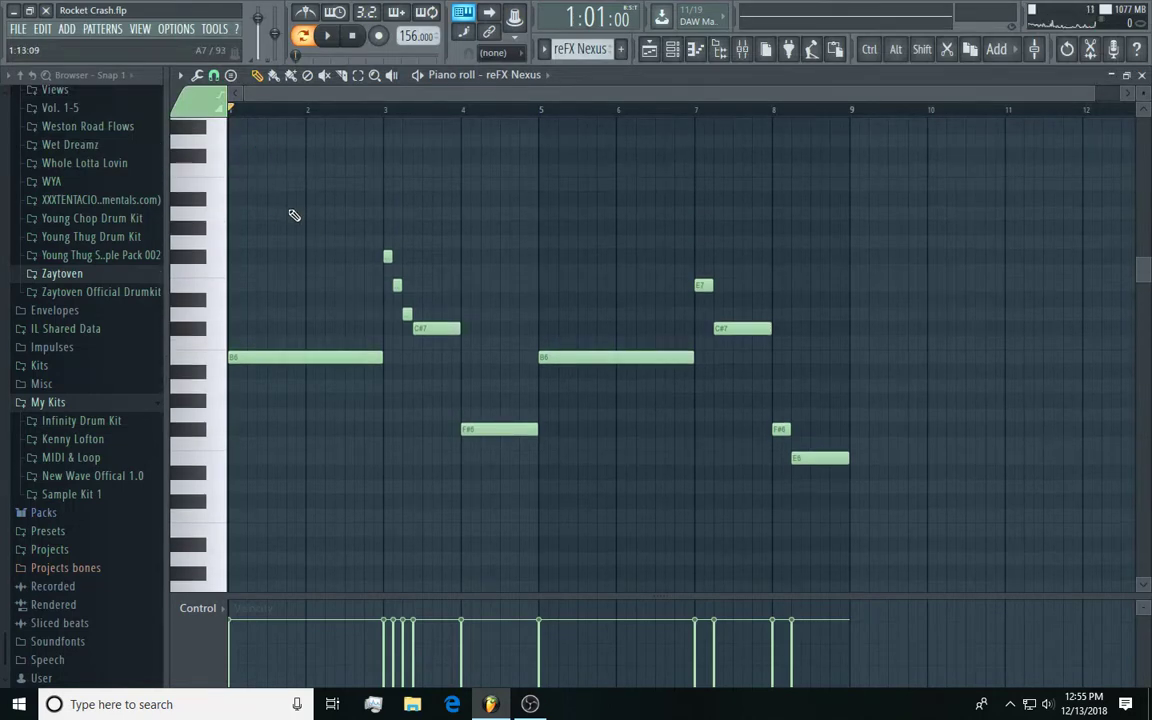
scroll(290, 215, up, 1)
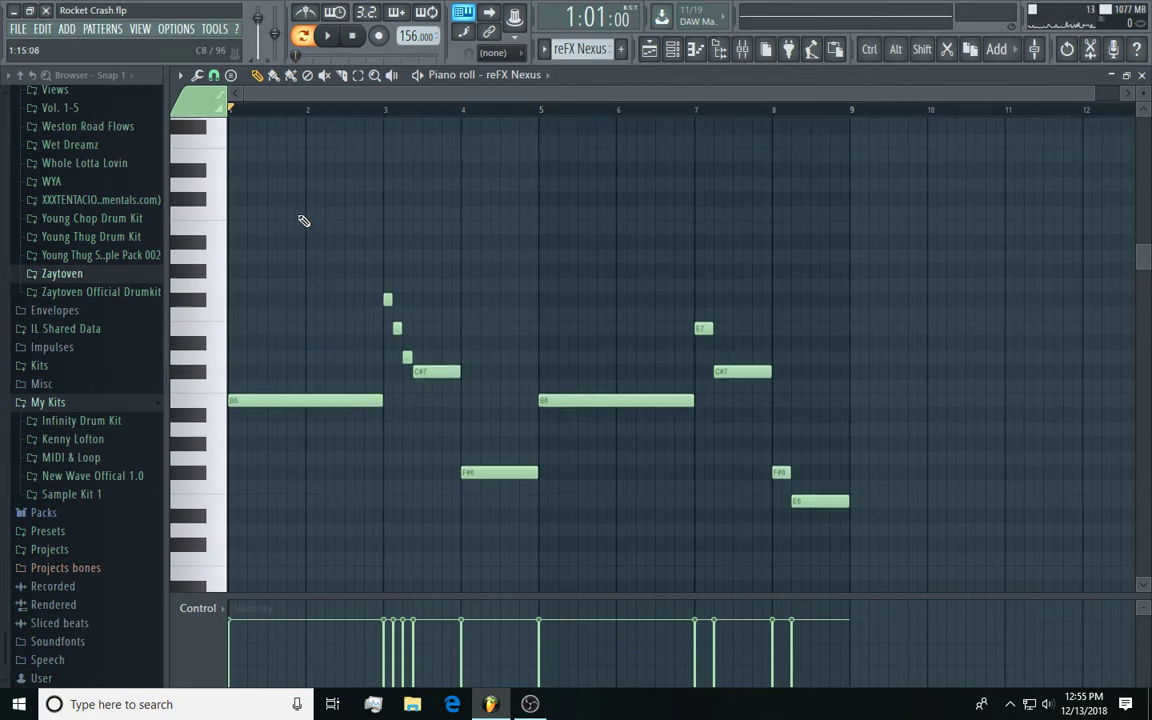
scroll(303, 221, up, 1)
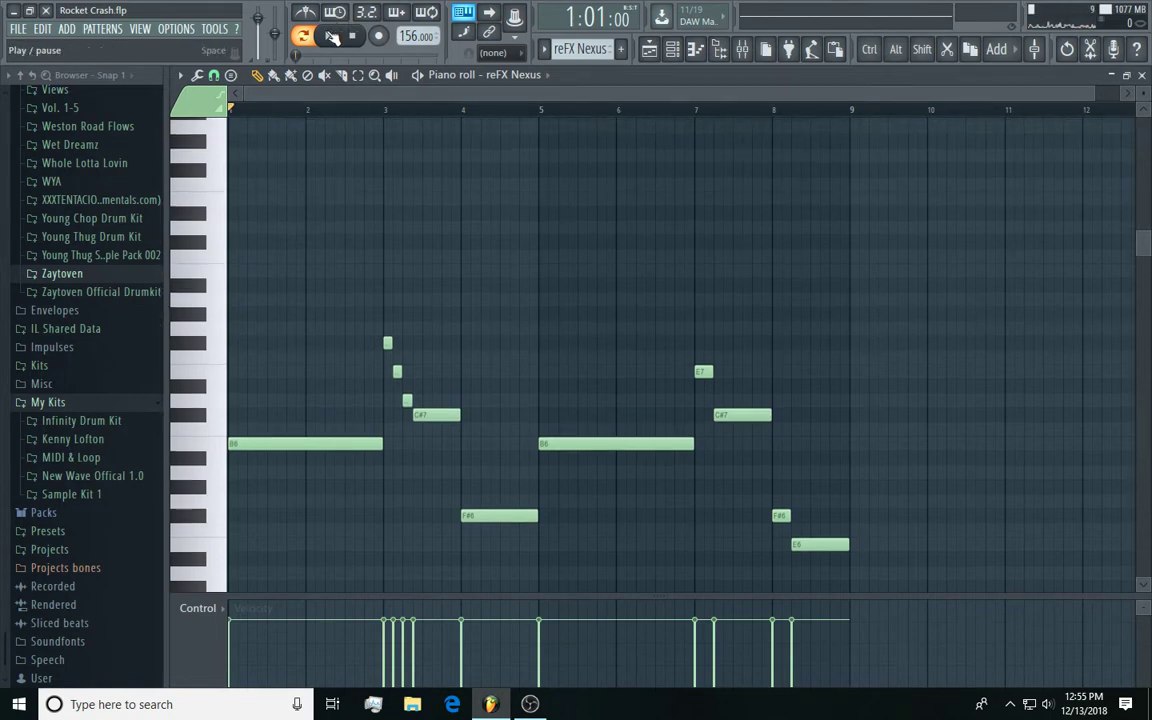
- Play the reFX Nexus melody through its eight bars, and close its notes to return to the playlist
click(333, 36)
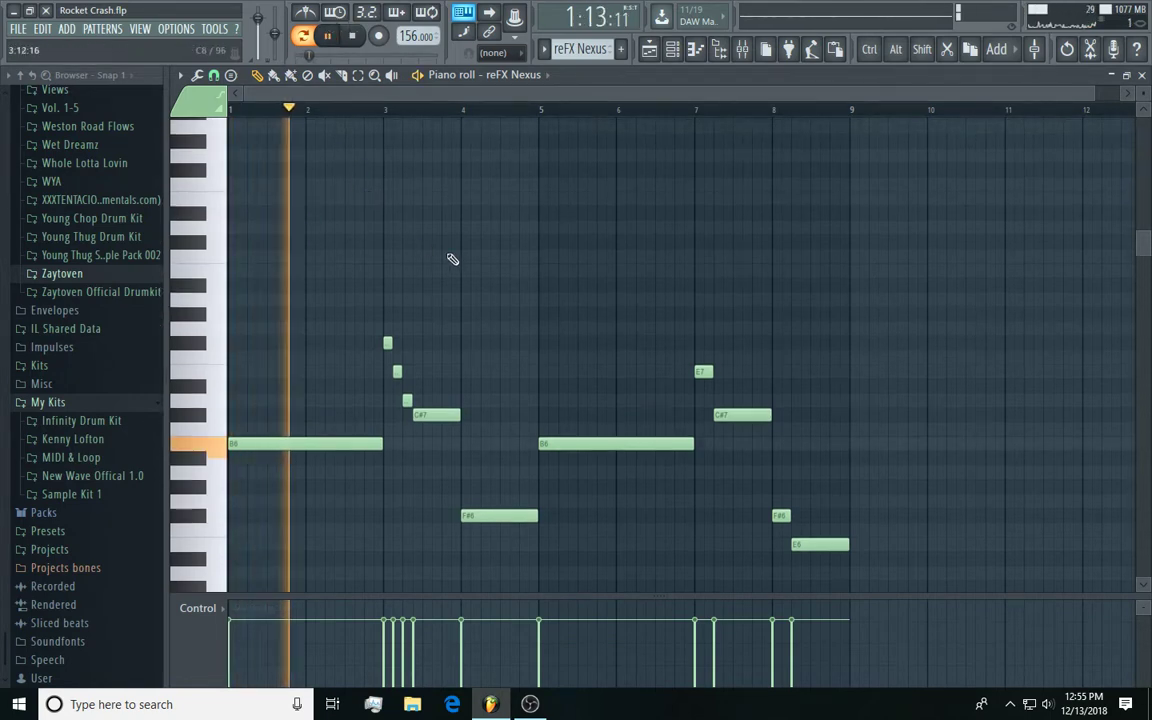
scroll(453, 258, down, 1)
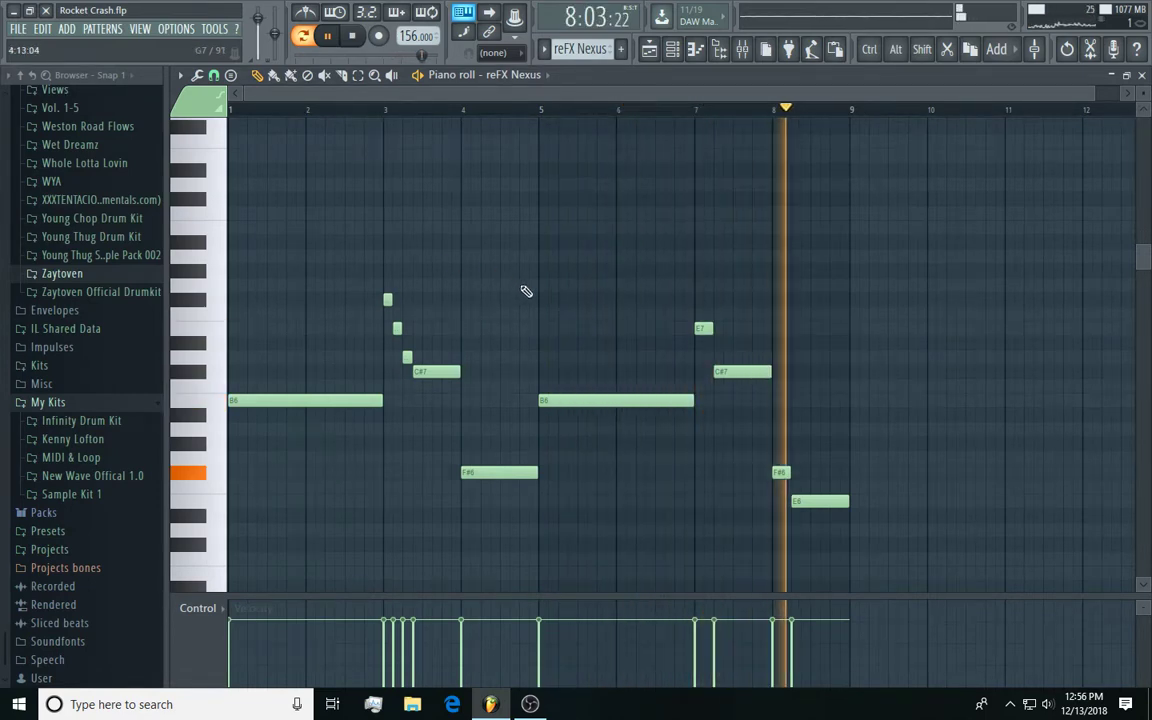
key(space)
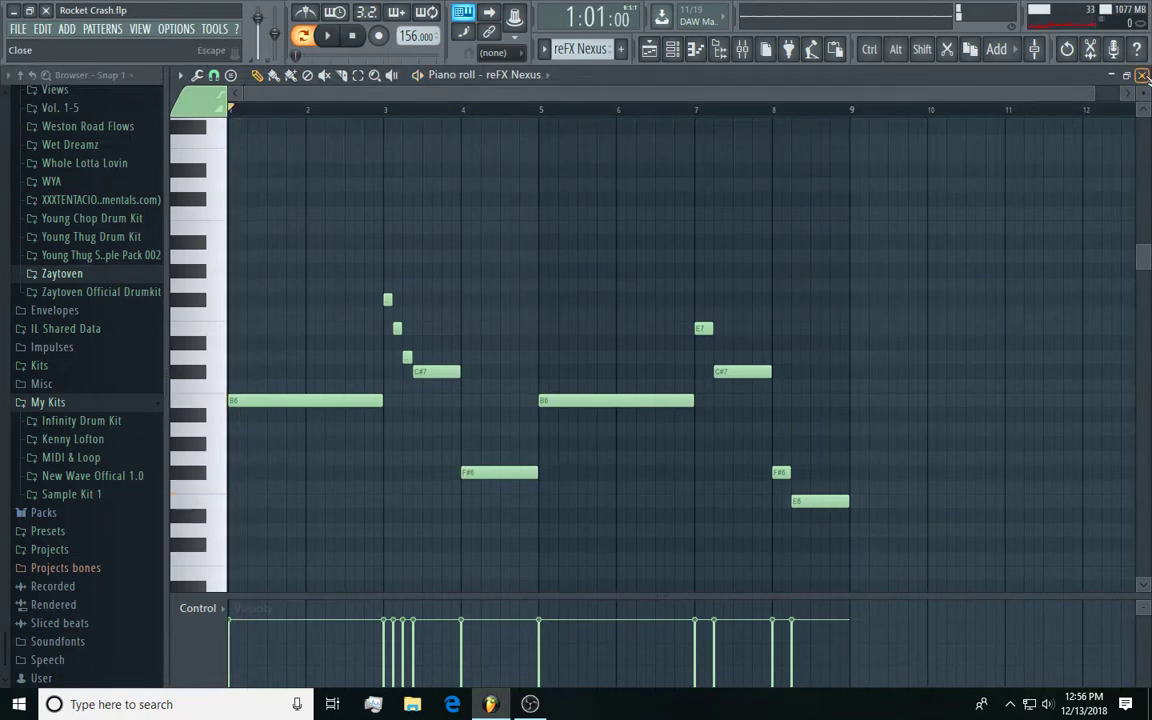
click(1143, 76)
right_click(284, 232)
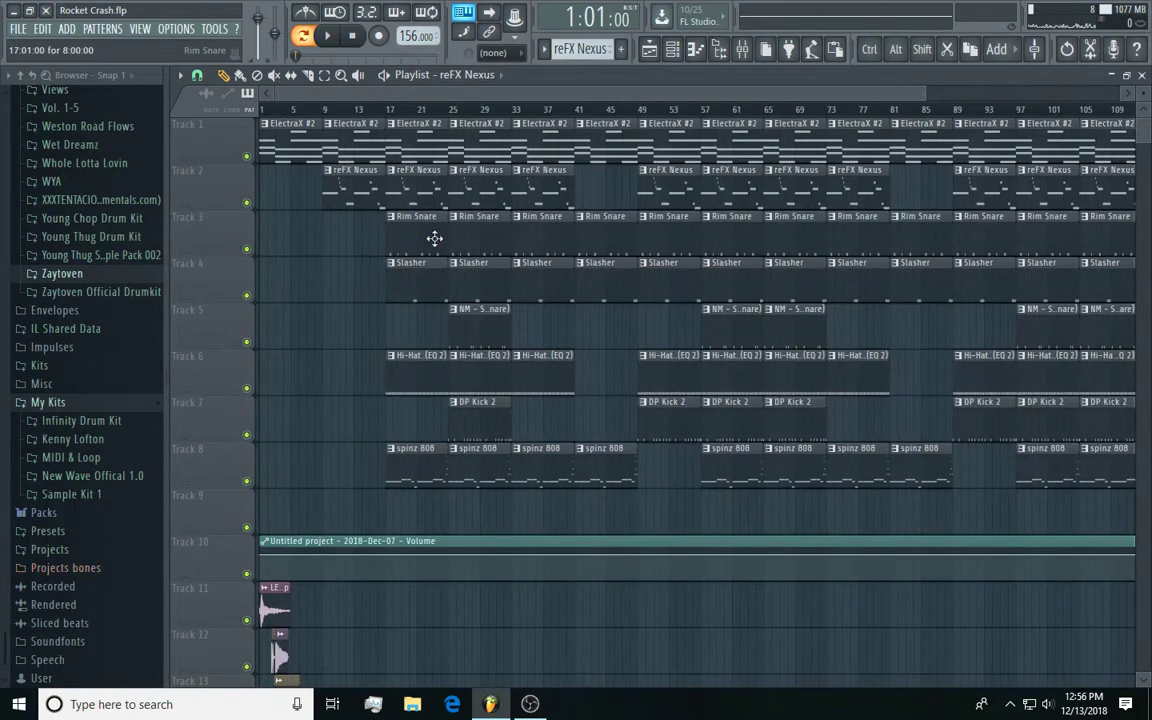
- View the Rim Snare pattern's notes and velocities across all eight bars in the piano roll and play it
double_click(440, 245)
drag(722, 94, 3, 149)
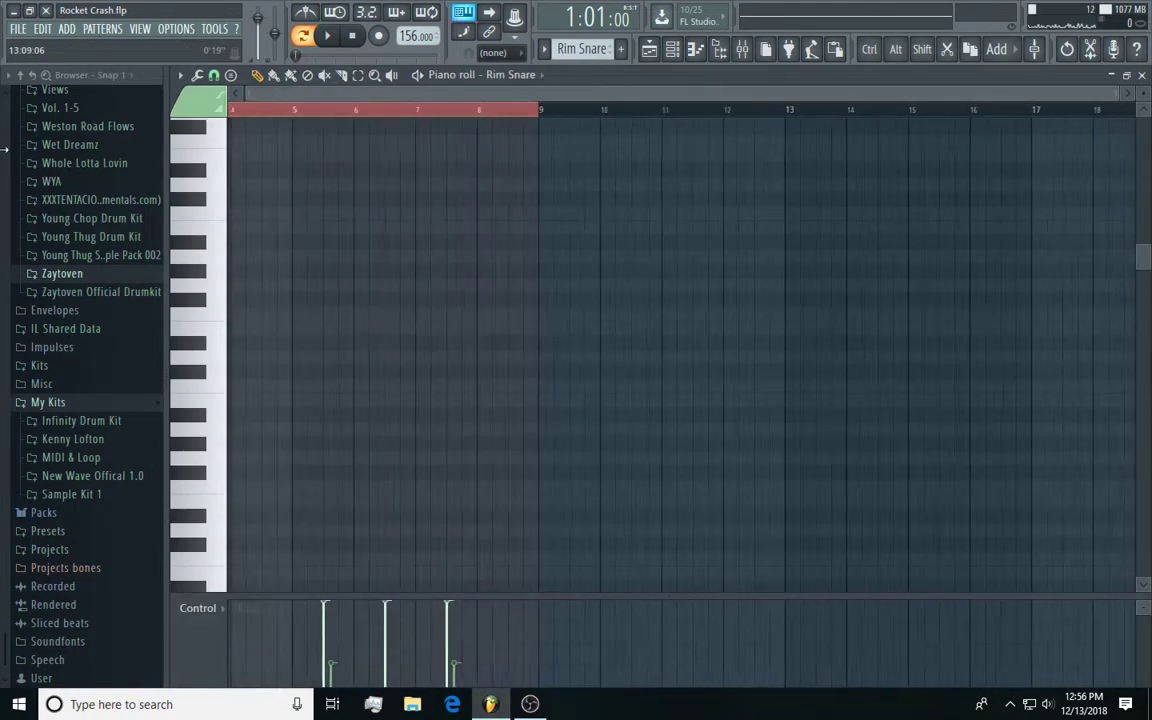
scroll(325, 330, down, 10)
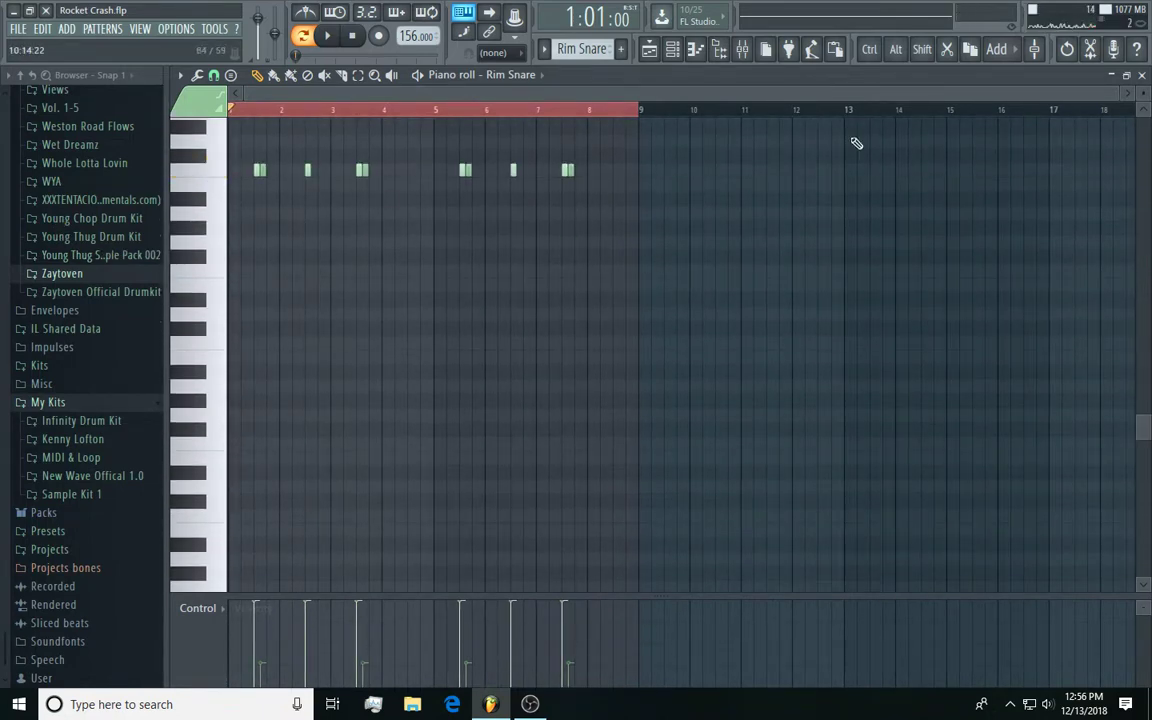
drag(1127, 94, 913, 94)
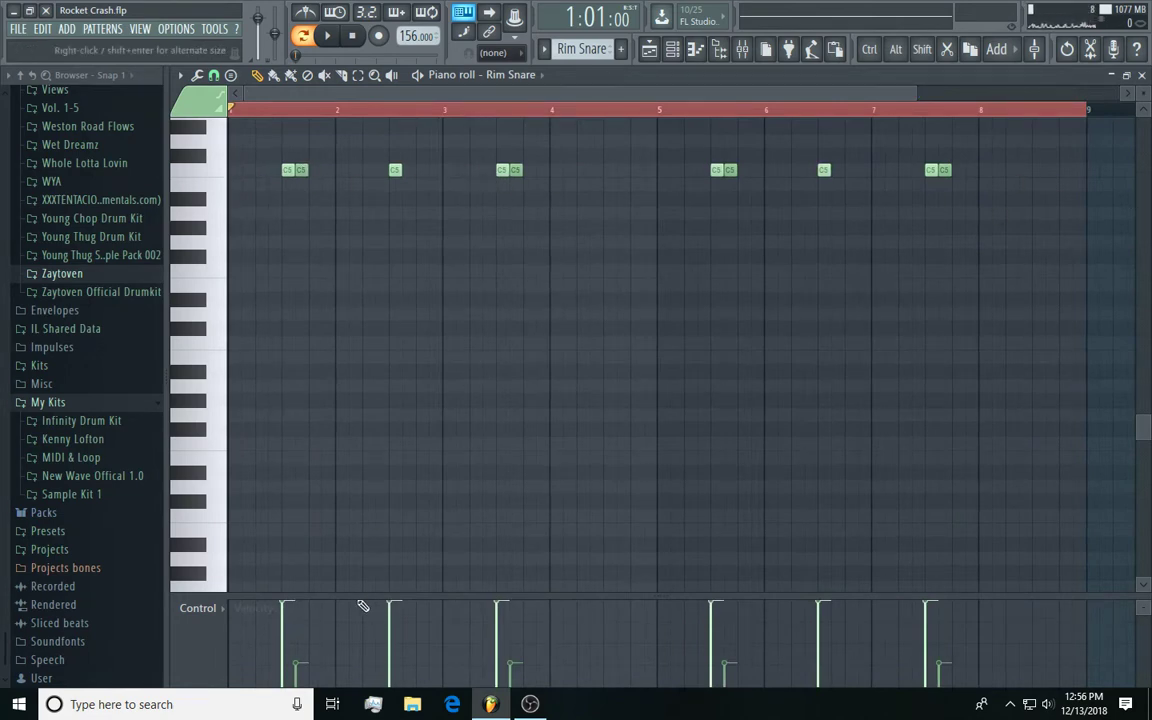
click(329, 36)
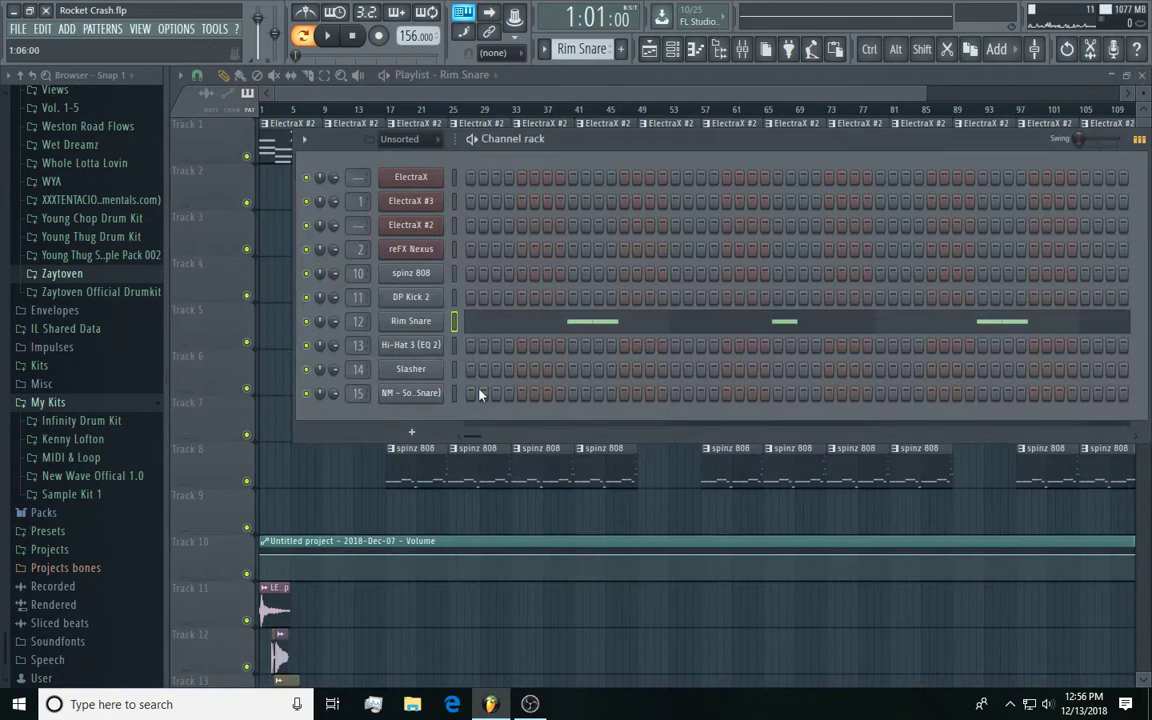
- Inspect the Rim Snare channel's sample settings, set its stretch time to (none), and return to the playlist
click(428, 322)
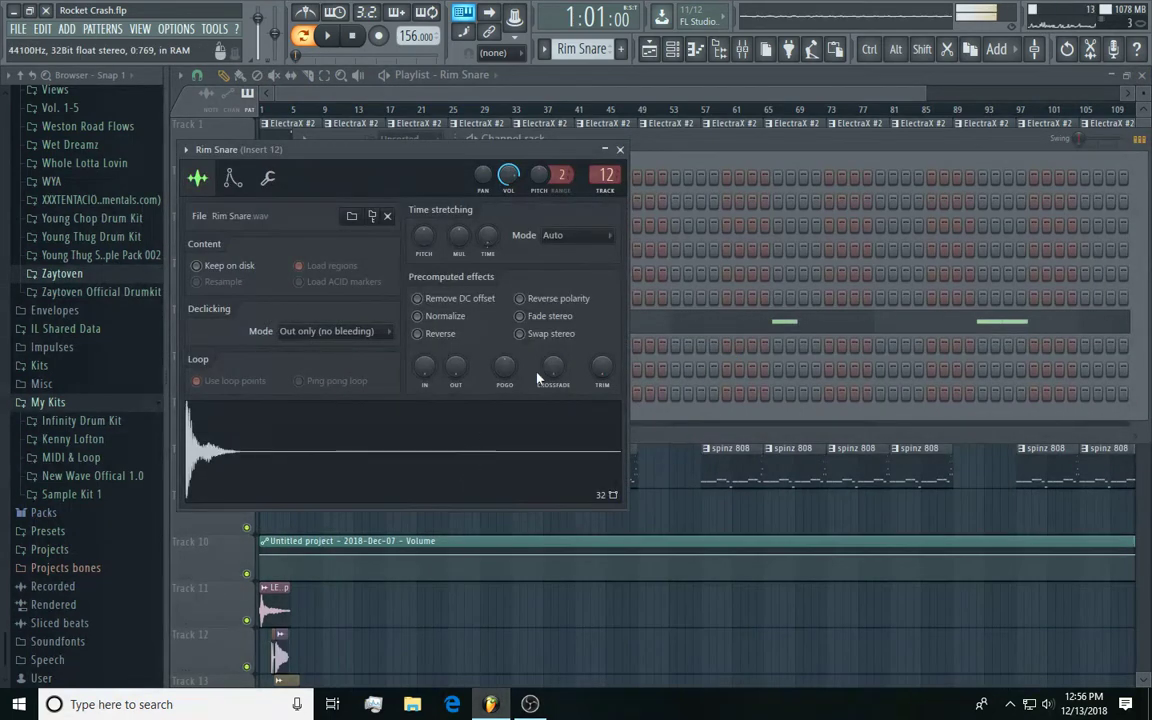
right_click(491, 240)
click(525, 252)
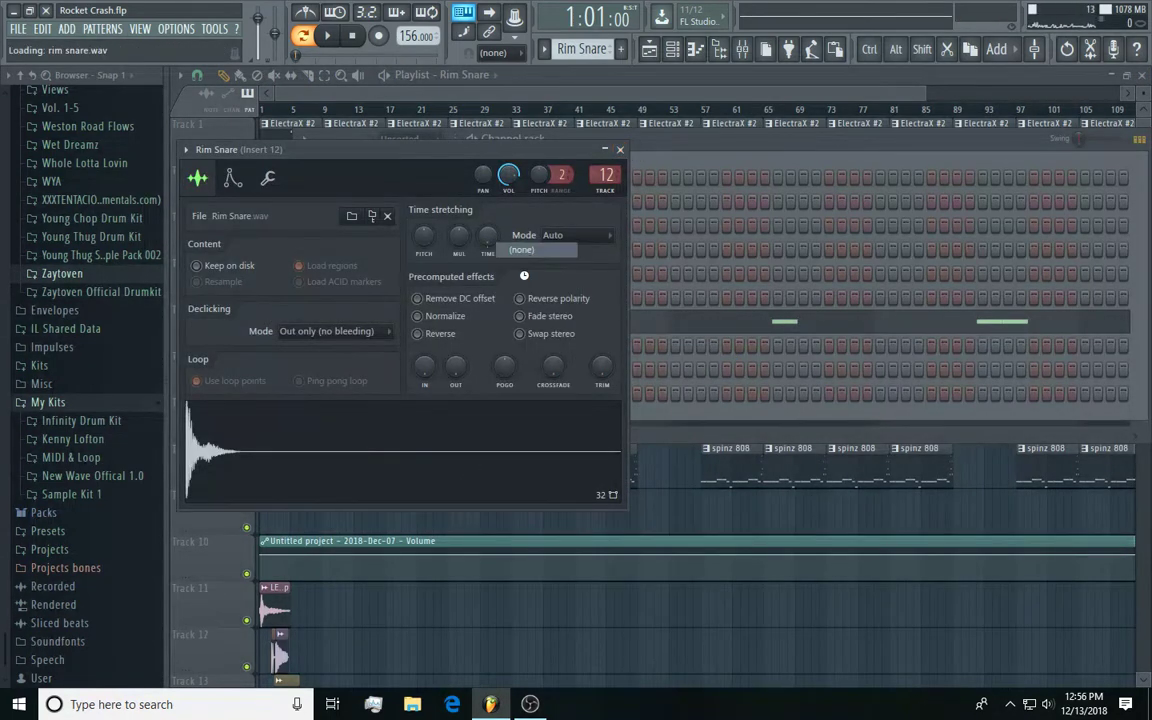
click(620, 150)
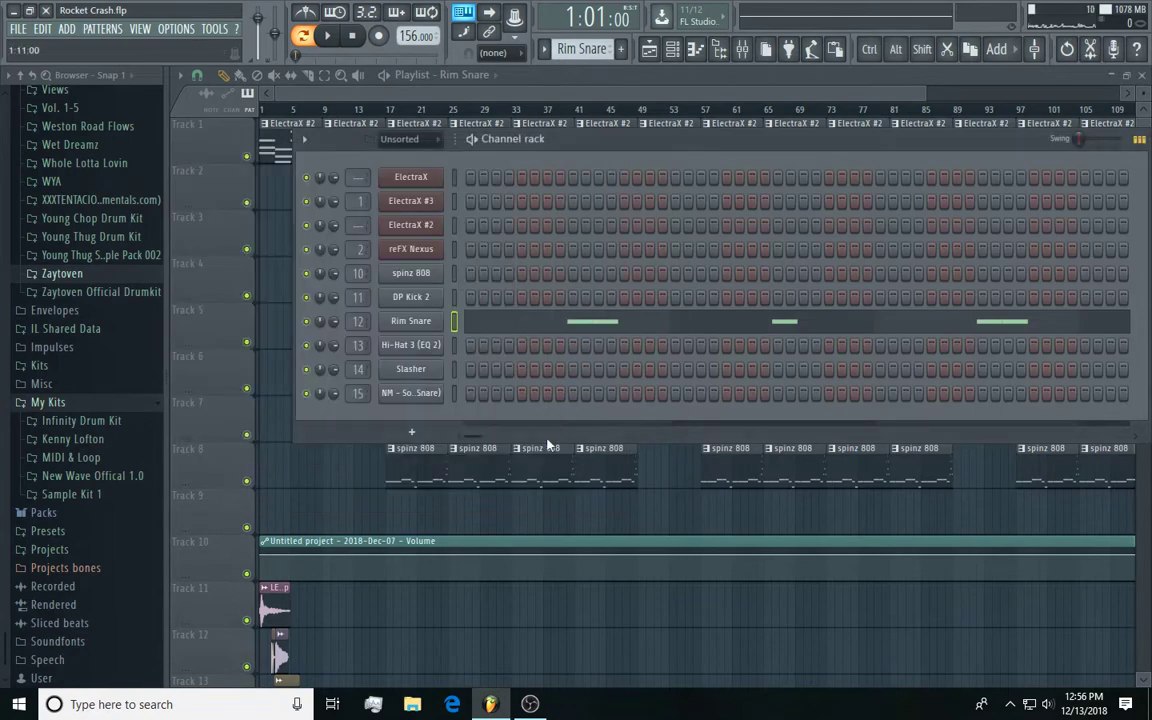
click(436, 318)
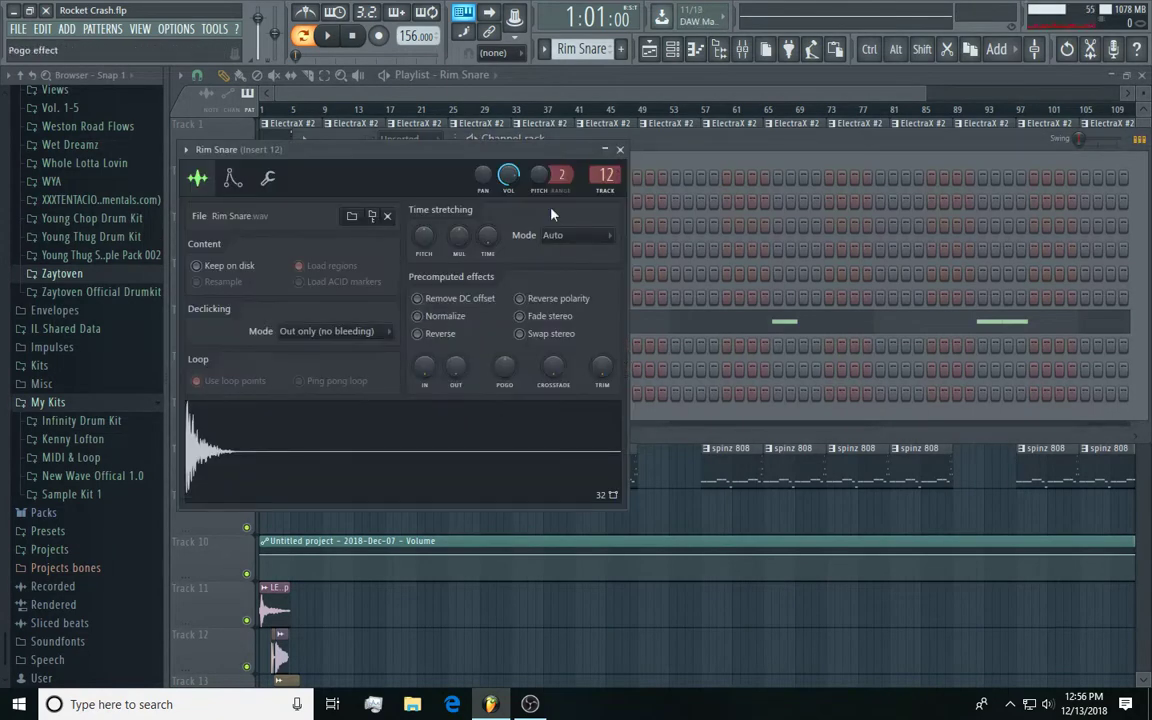
click(621, 151)
right_click(359, 479)
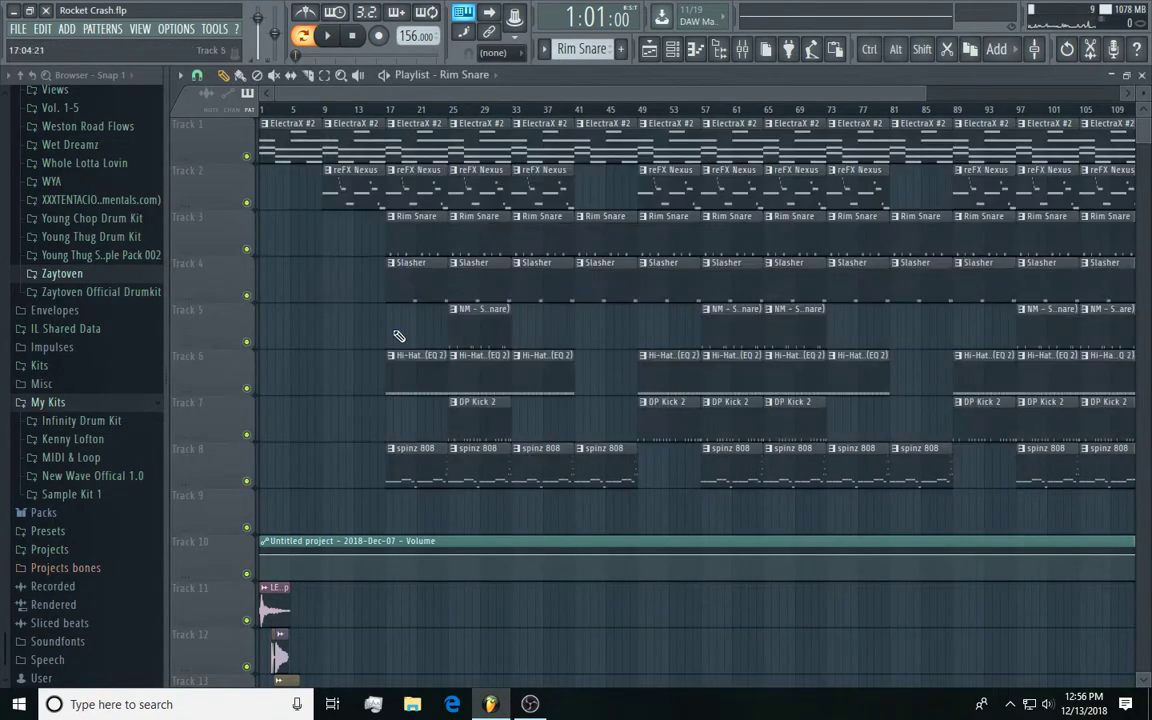
- View the Slasher pattern from bar 1 and listen to its four-note rolls in bars 4 and 8
double_click(416, 283)
drag(460, 92, 212, 144)
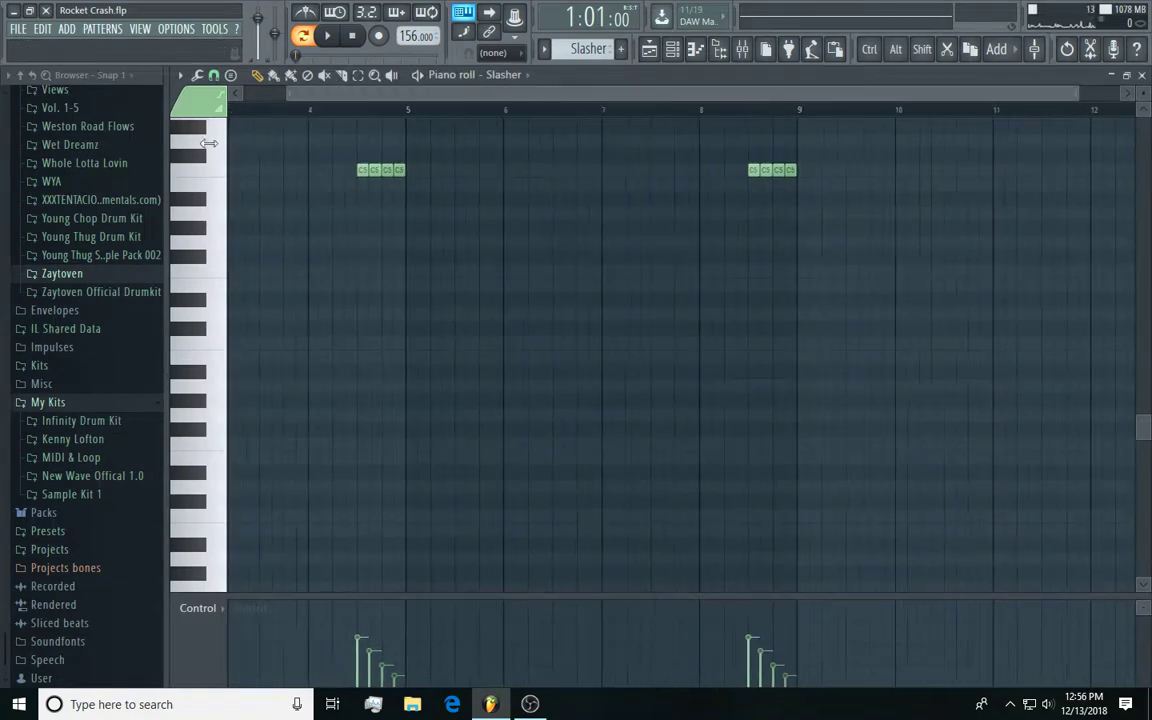
click(507, 112)
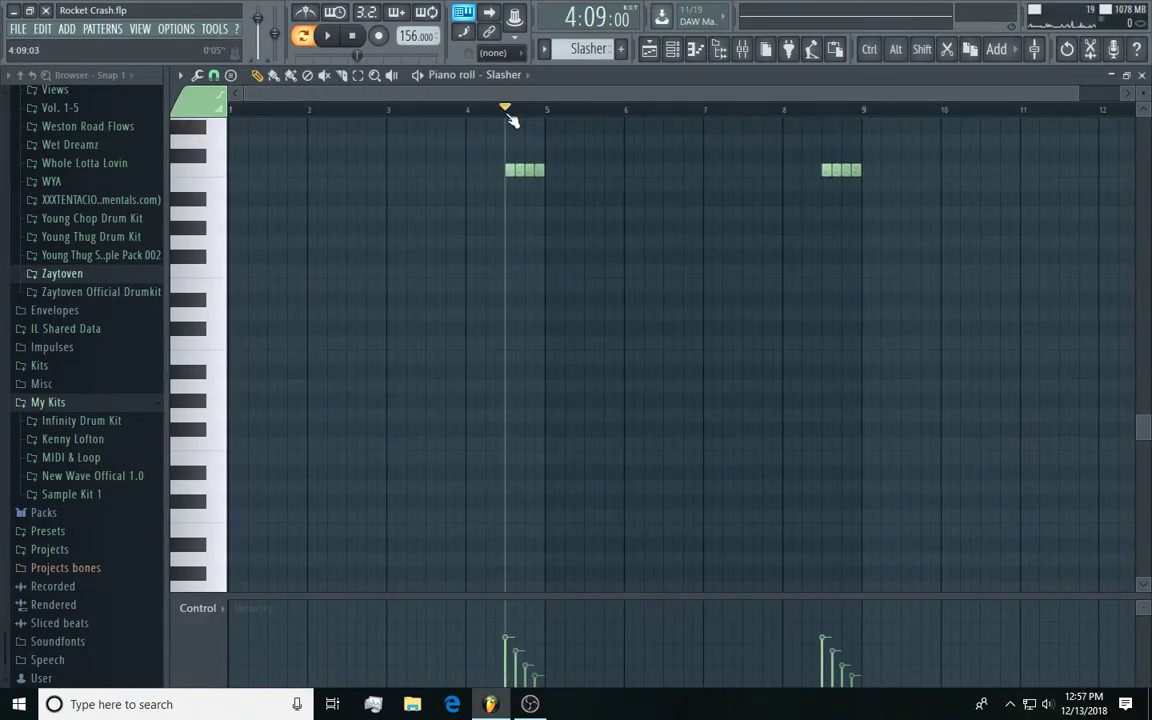
key(space)
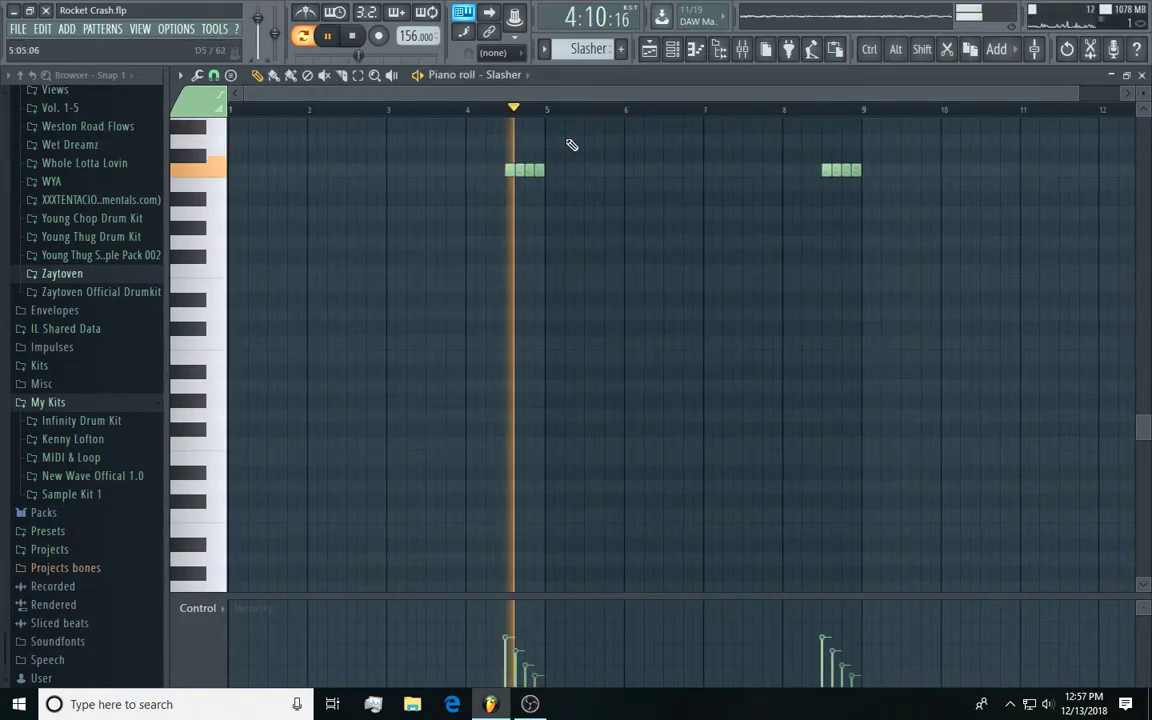
click(815, 112)
key(space)
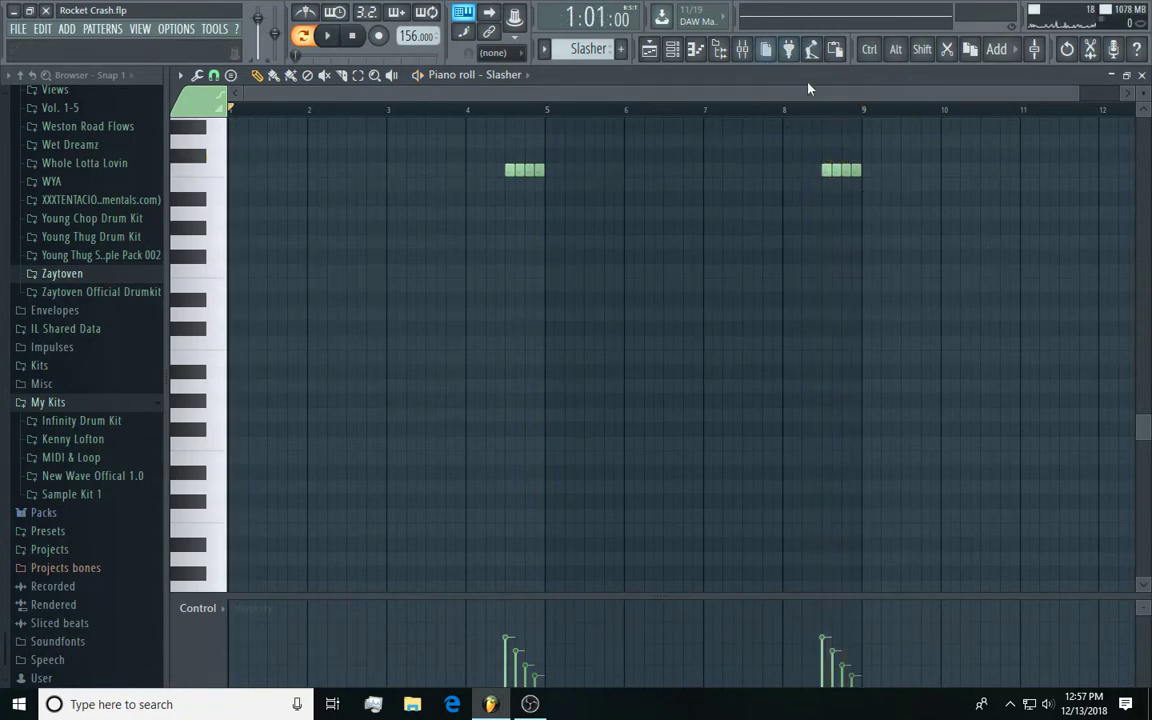
click(1142, 78)
click(602, 520)
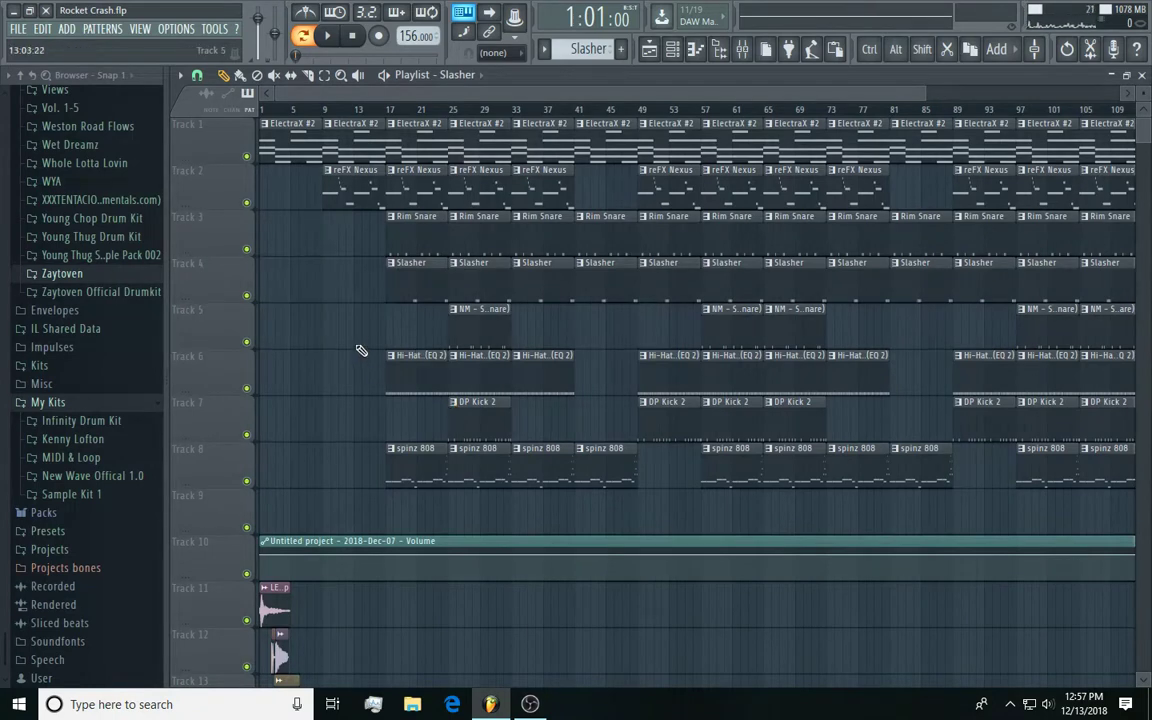
- Examine the NM - Sonny (Snare) pattern's note placement, play its first bars, and return to the playlist
double_click(496, 329)
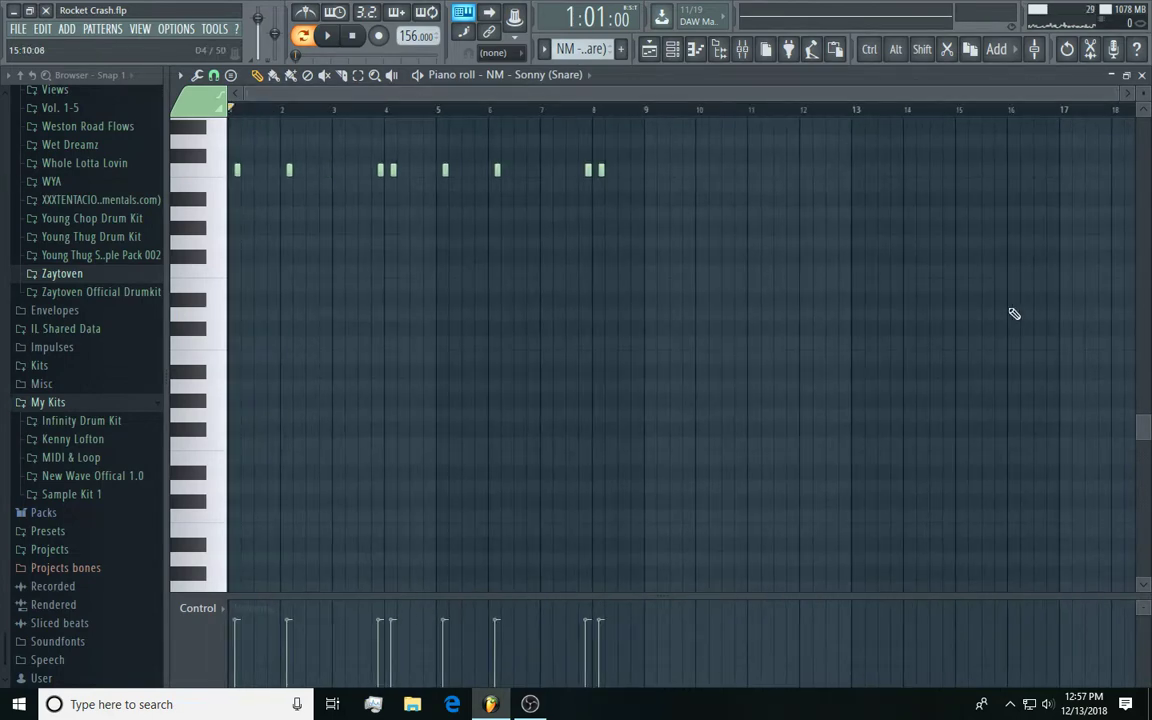
drag(1115, 93, 908, 93)
scroll(807, 288, up, 3)
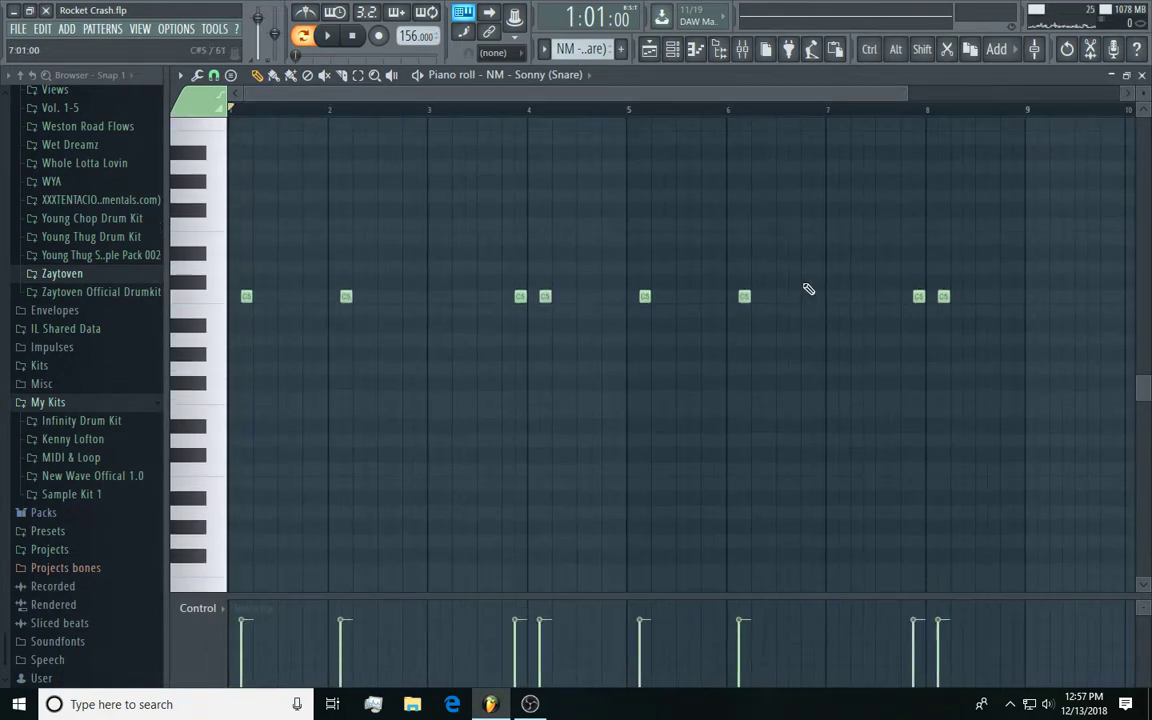
key(space)
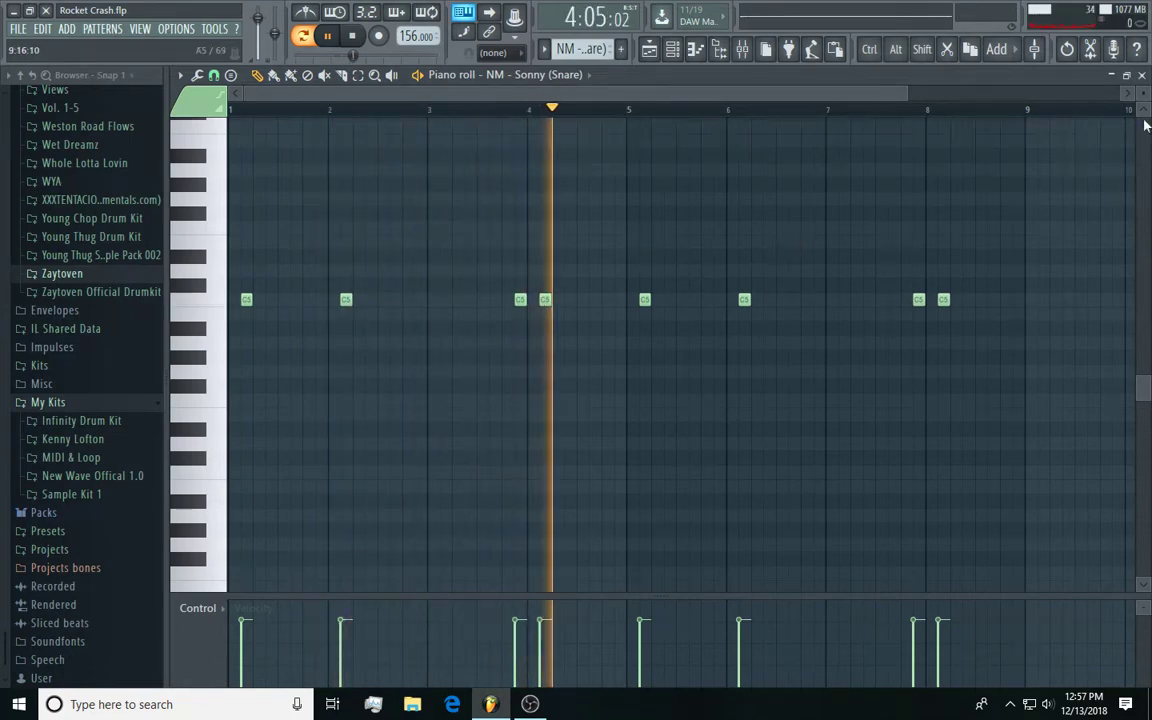
click(1142, 75)
key(space)
right_click(659, 484)
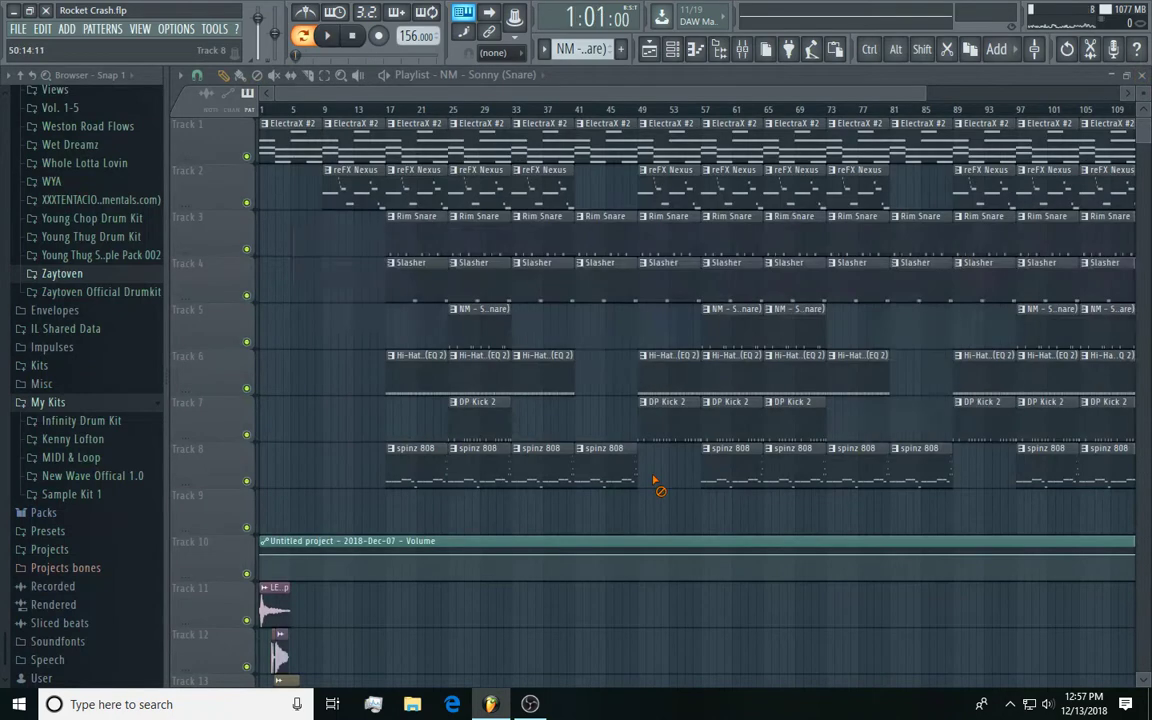
- View the Hi-Hat 3 (EQ 2) pattern's notes and rolls across eight bars while playing it, and close the piano roll
double_click(478, 391)
drag(298, 111, 514, 206)
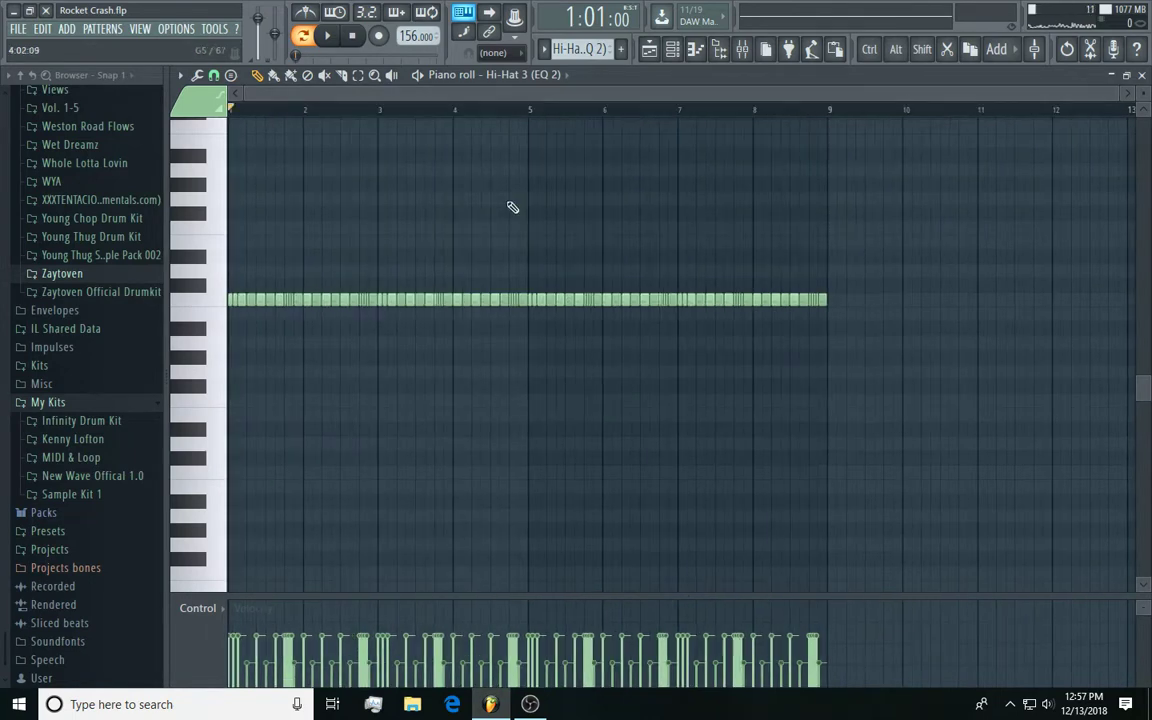
scroll(550, 255, up, 3)
key(space)
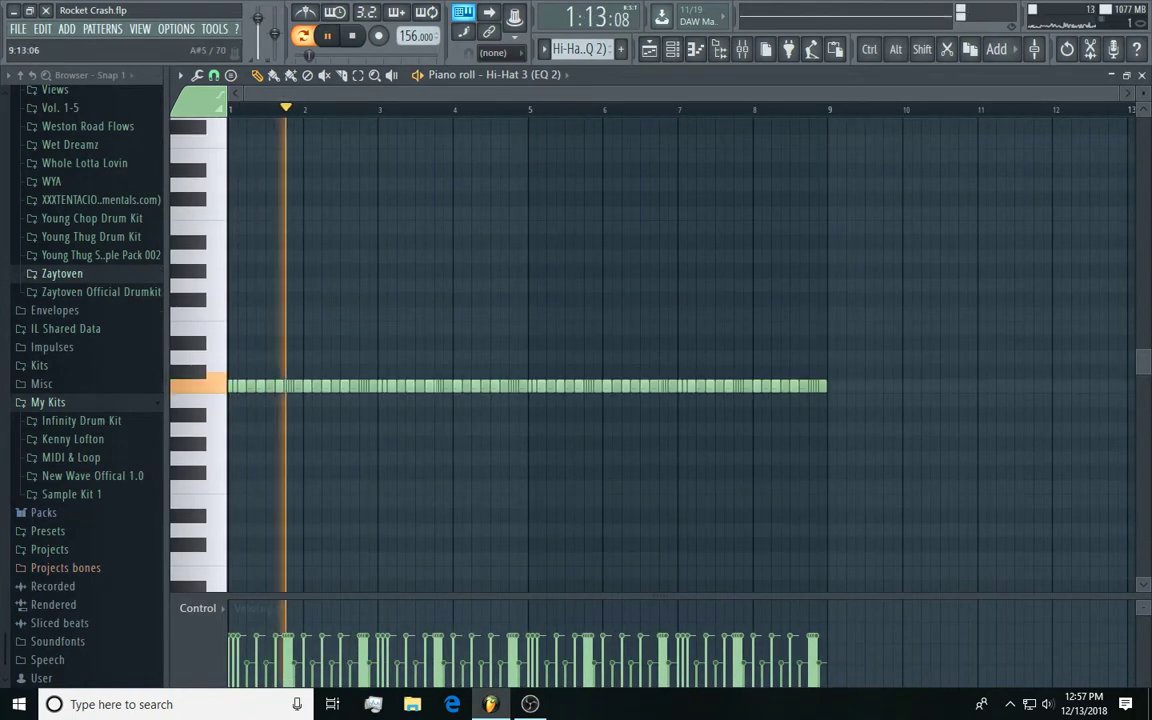
drag(1117, 93, 912, 131)
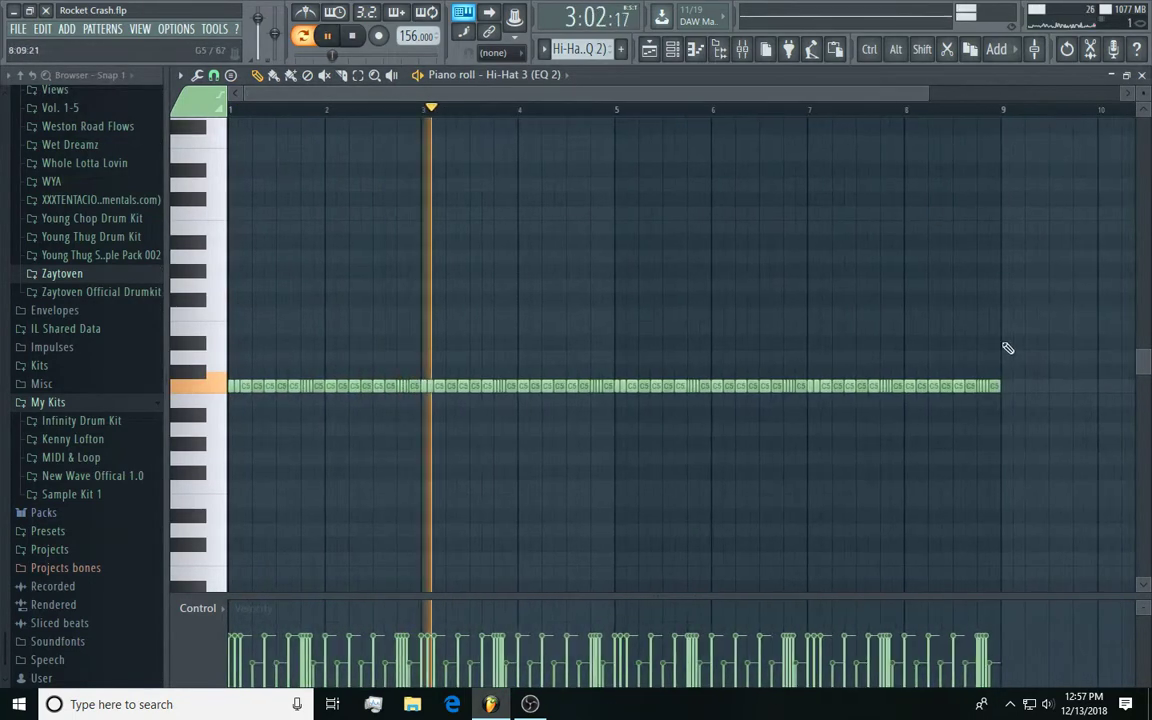
click(1142, 76)
click(660, 512)
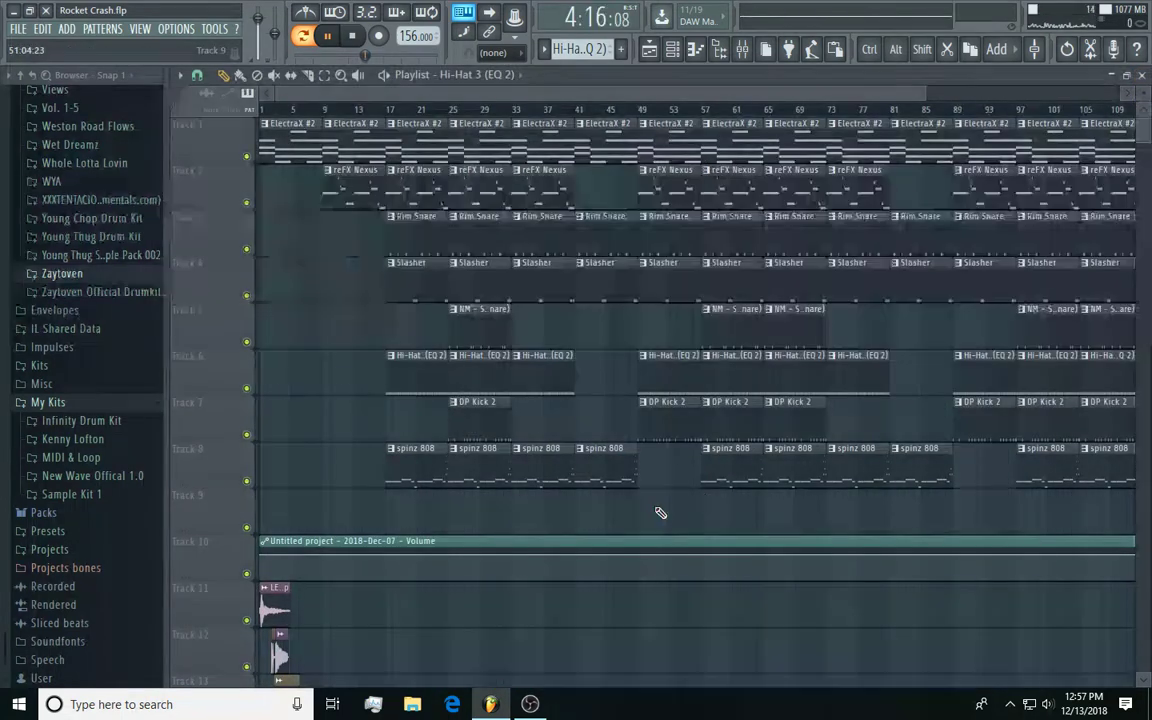
- Open the DP Kick 2 pattern, stop playback, switch its piano roll to the Hi-Hat 3 (EQ 2) channel, and close it
double_click(474, 419)
key(space)
click(487, 78)
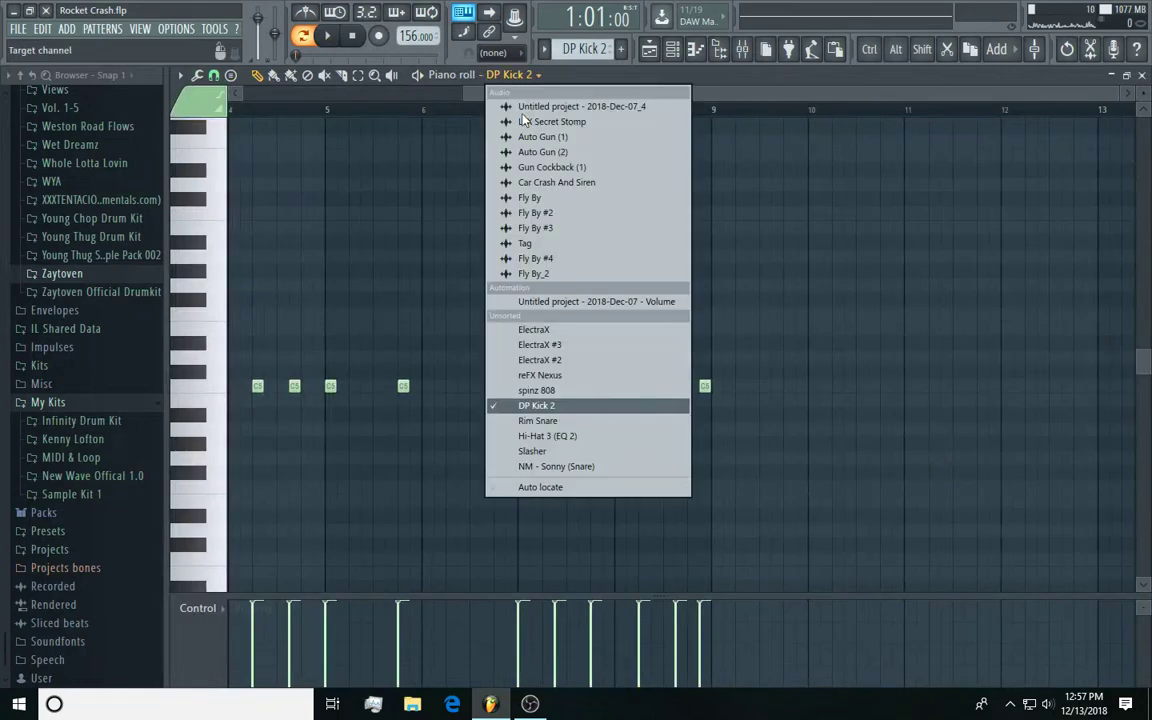
click(560, 436)
scroll(575, 135, up, 3)
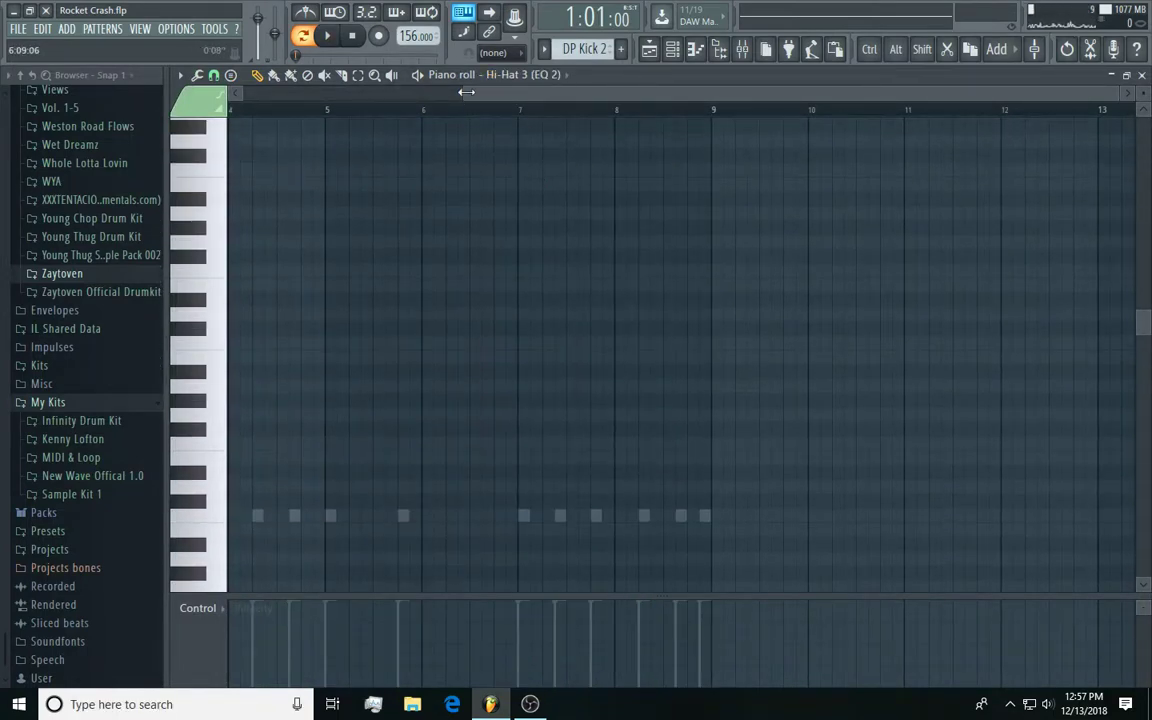
drag(466, 93, 240, 94)
click(1143, 75)
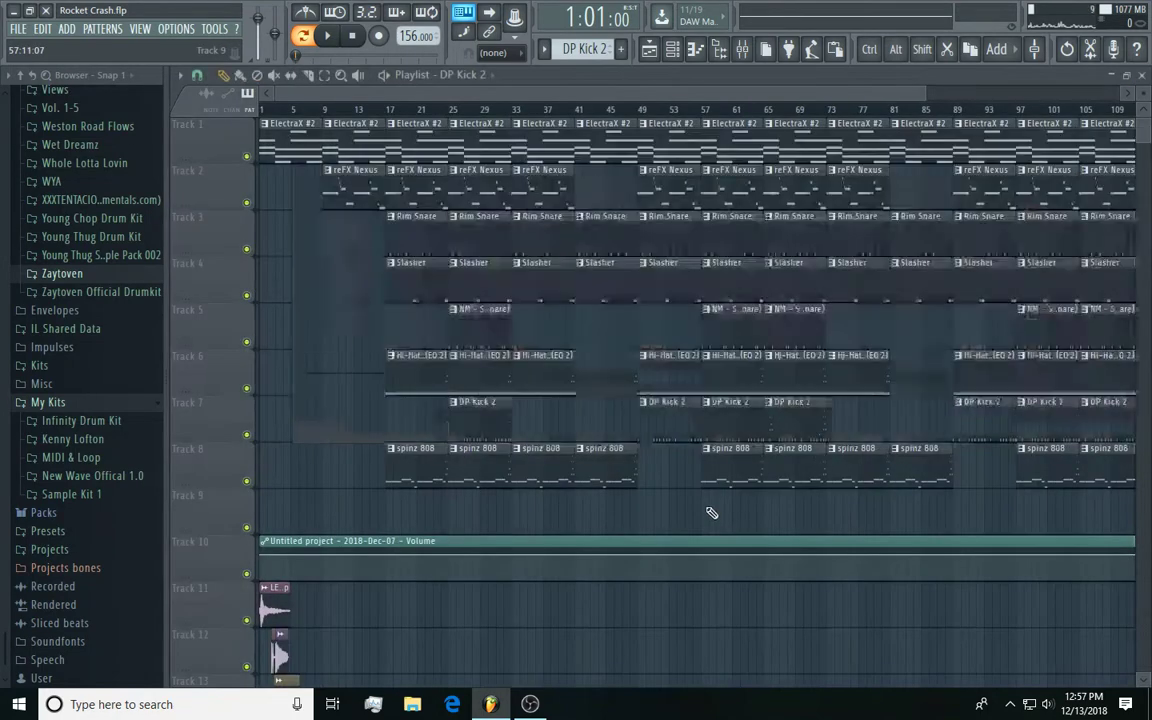
- Review the Hi-Hat 3 (EQ 2) notes and velocities again, and open the DP Kick 2 pattern from the playlist
double_click(434, 378)
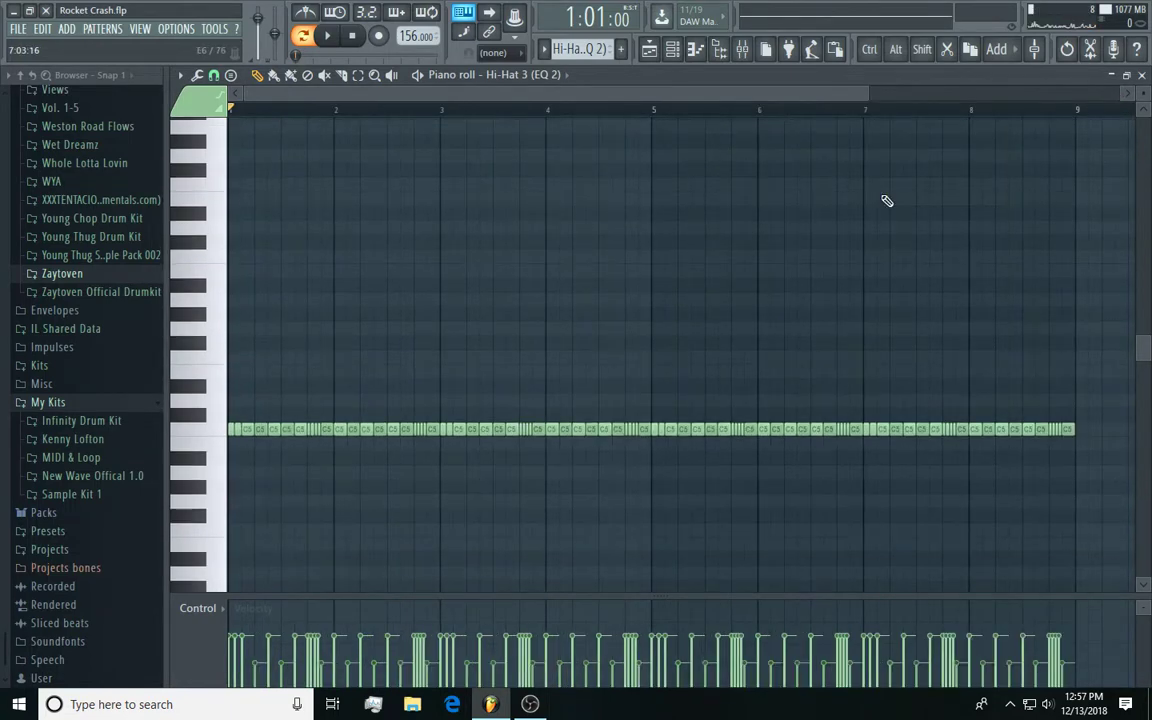
scroll(327, 319, down, 3)
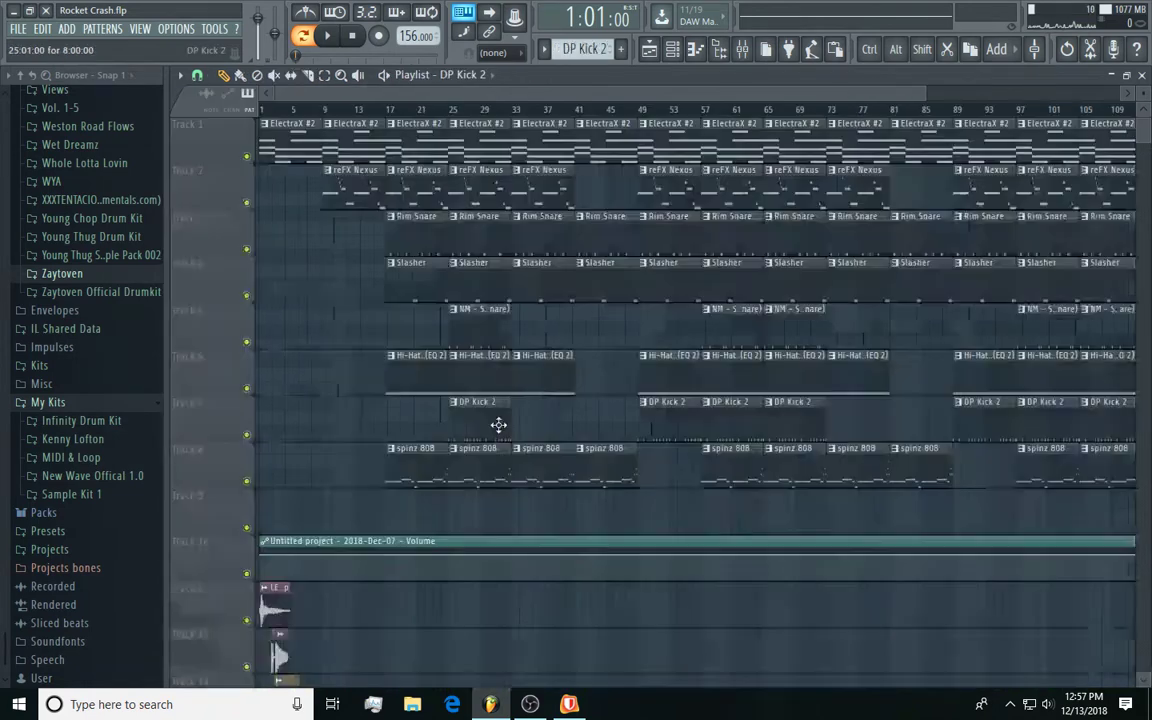
double_click(499, 424)
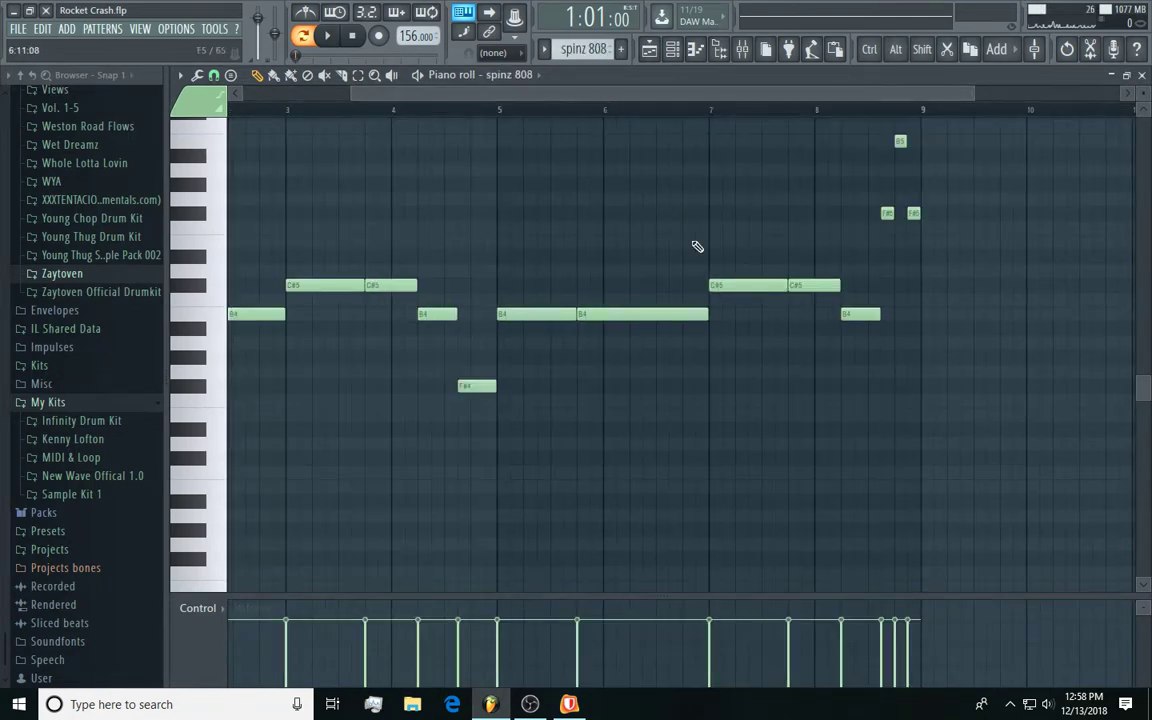
- Highlight the spinz 808 notes at the end of bar 8, deselect them, and view the bassline from bar 1
drag(861, 137, 1021, 550)
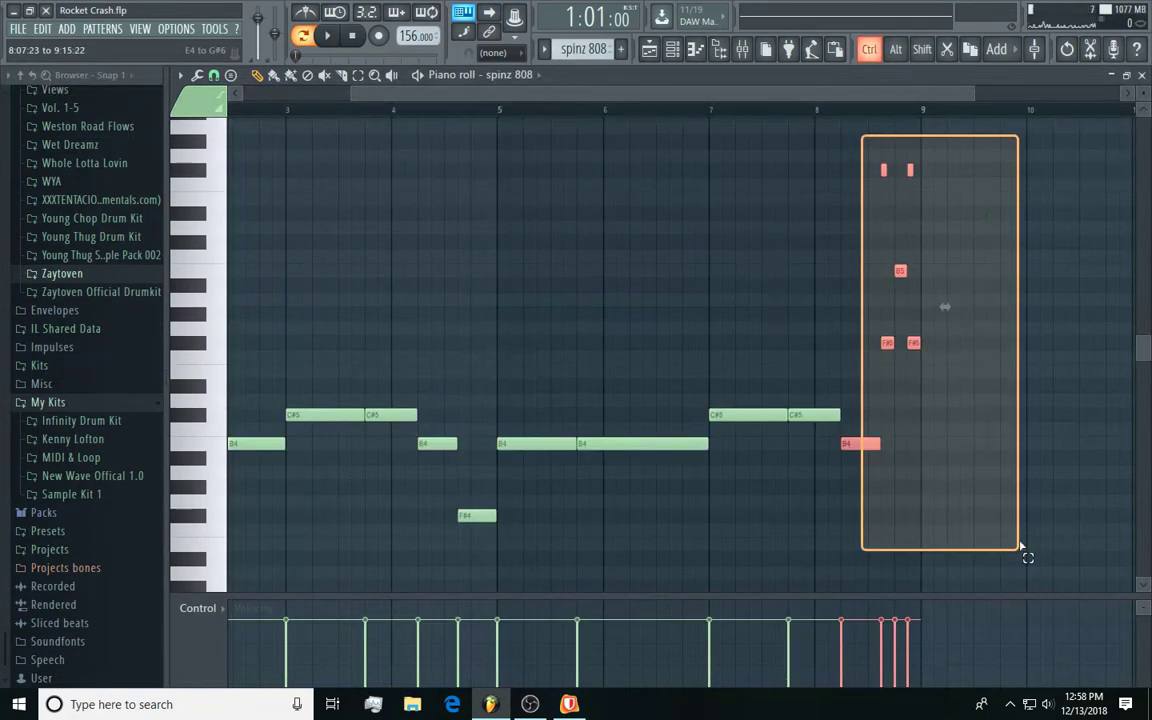
ctrl+click(921, 441)
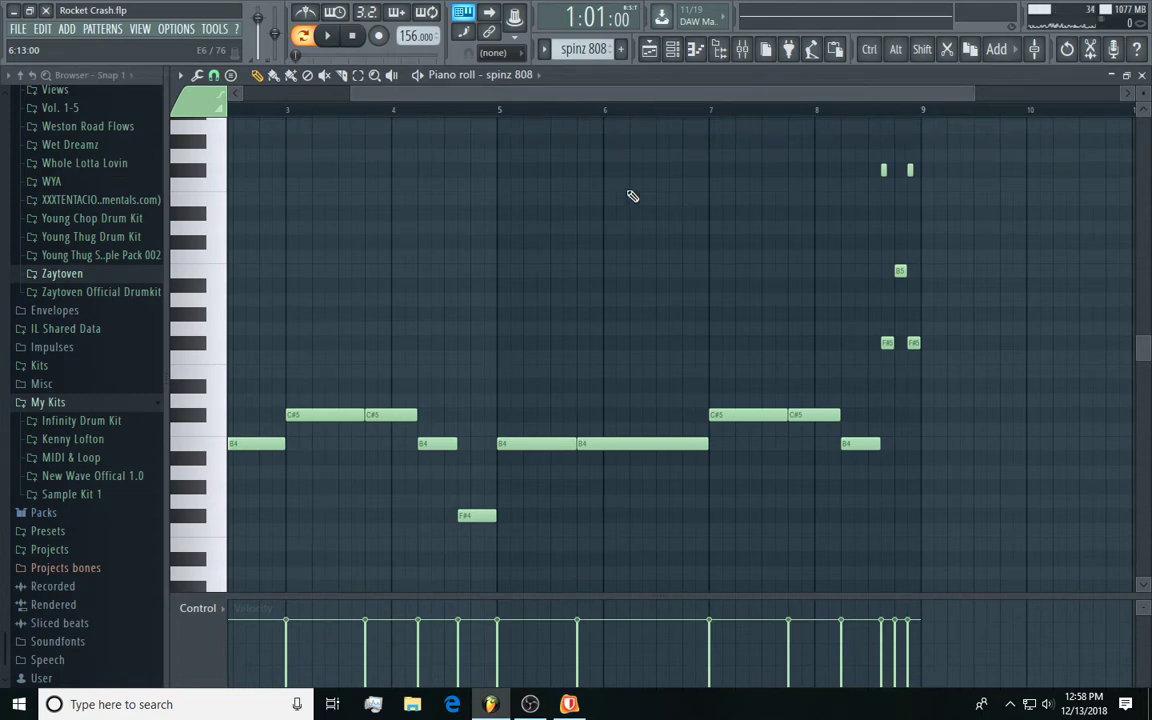
scroll(519, 261, up, 1)
drag(352, 92, 238, 132)
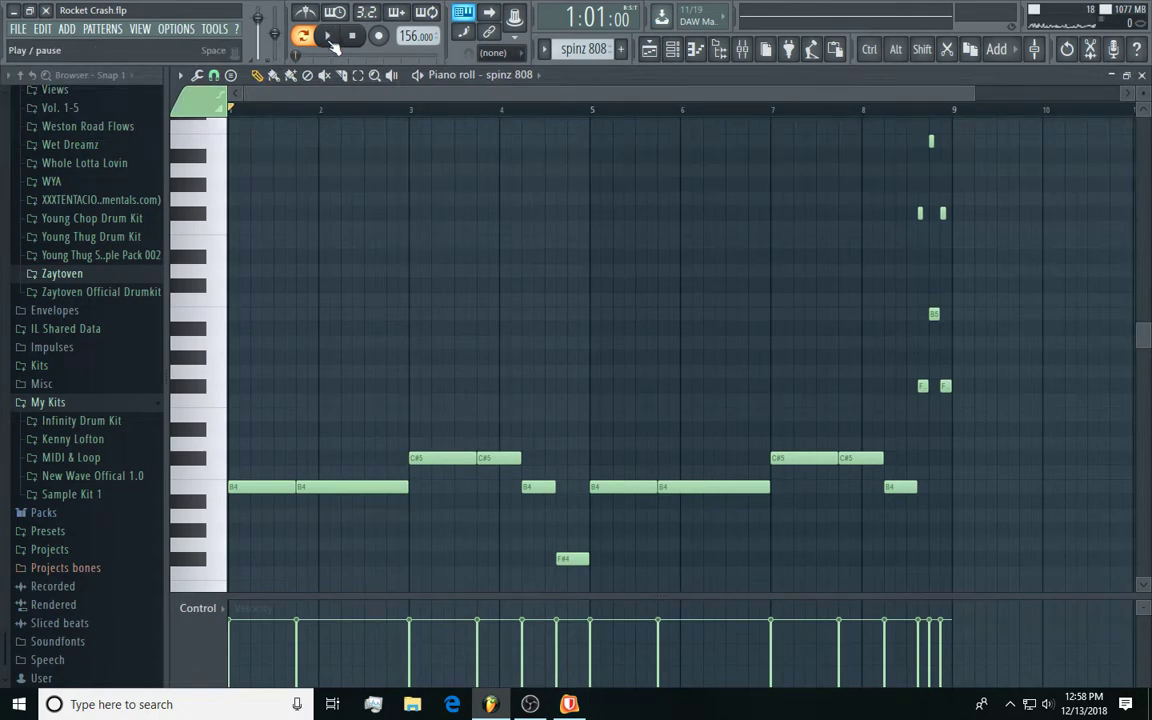
- Play the spinz 808 pattern through its eight bars, selecting and deselecting all its notes, and stop playback
click(328, 37)
key(ctrl+a)
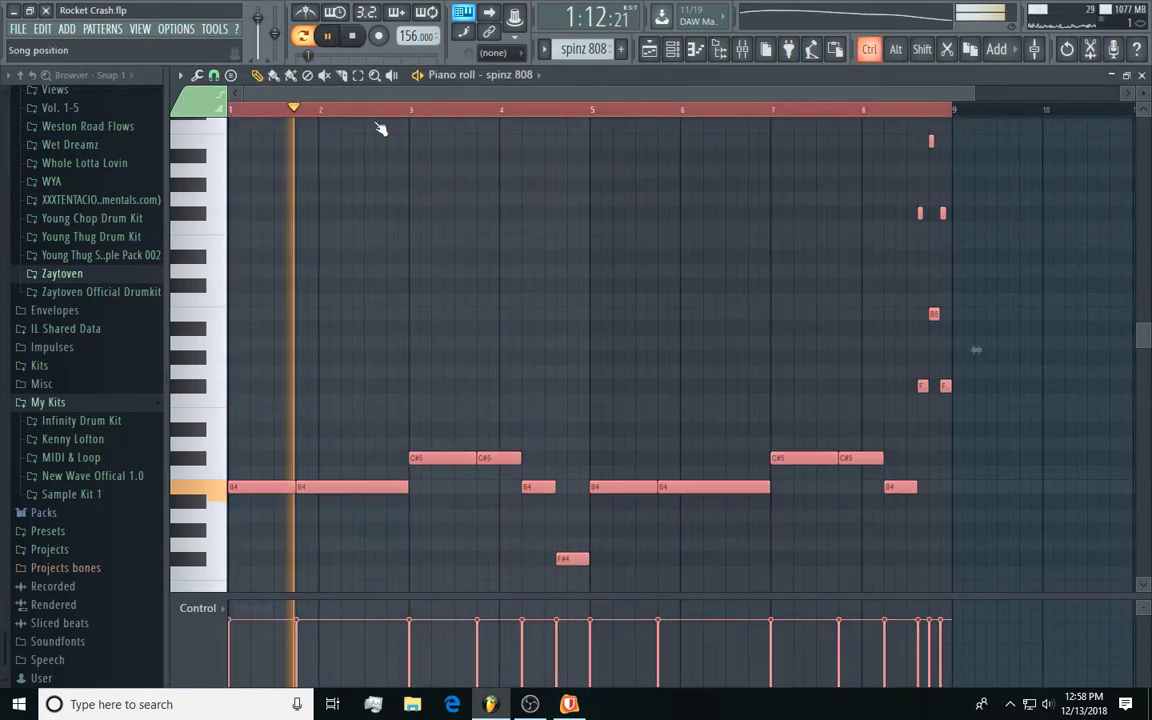
scroll(438, 152, up, 3)
ctrl+click(460, 172)
scroll(514, 192, down, 2)
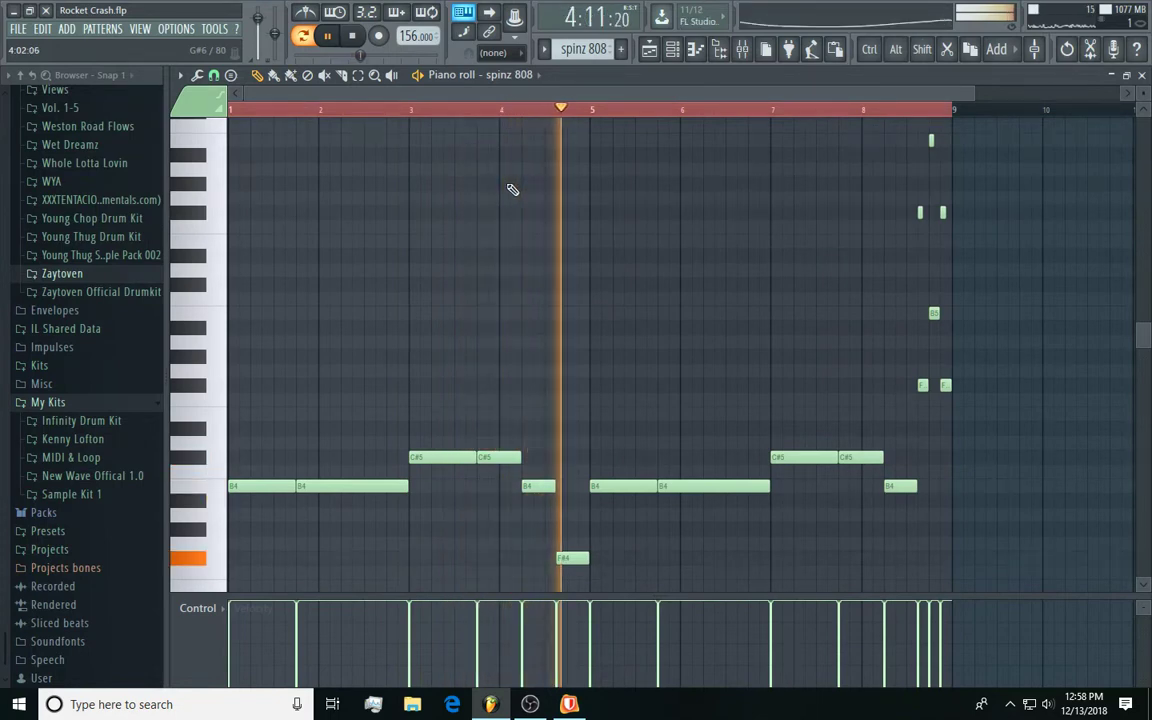
scroll(614, 193, down, 1)
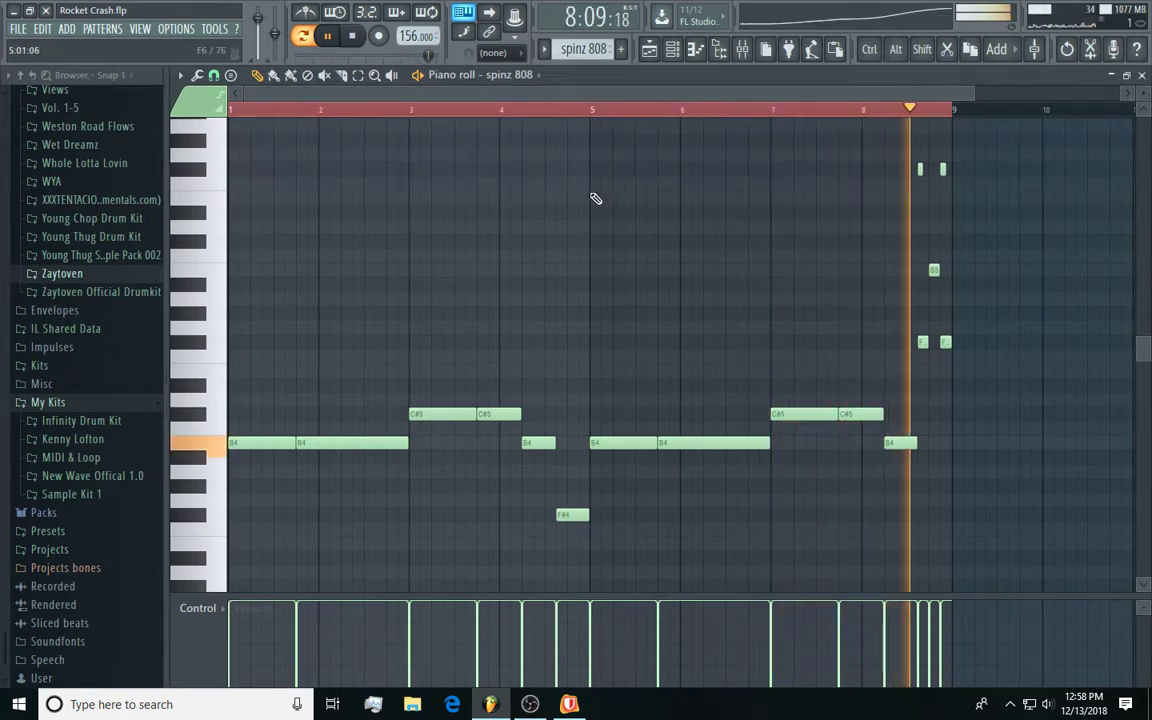
key(space)
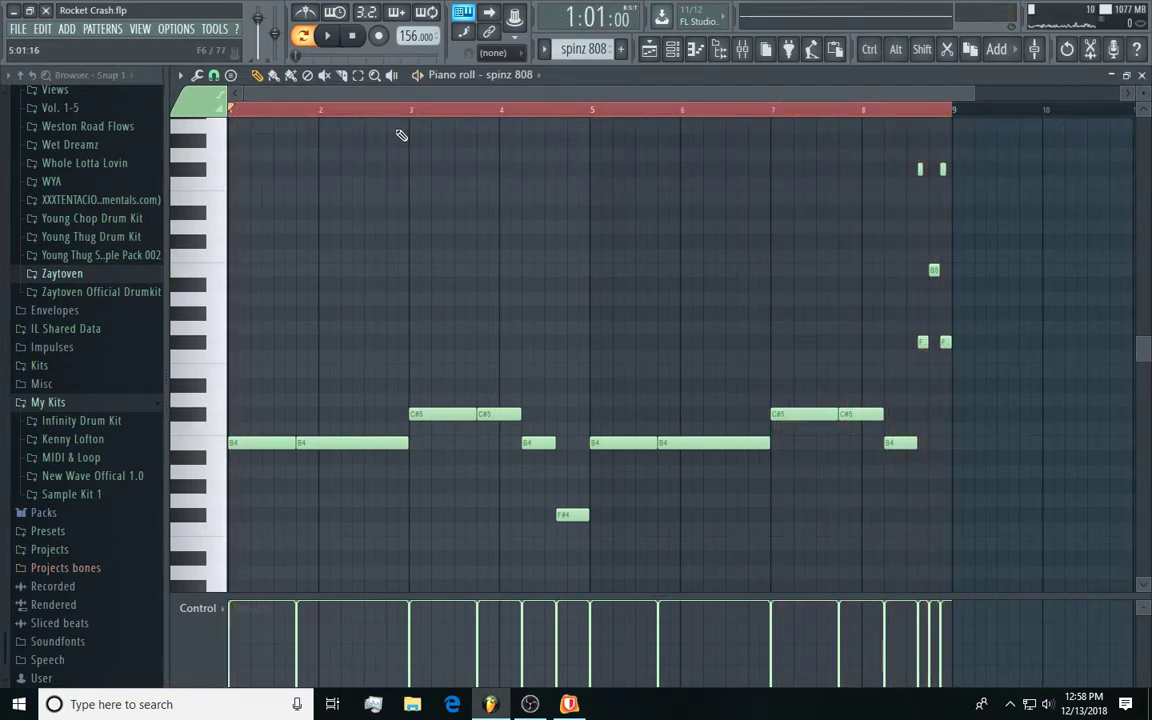
- Check the note properties of the first F#6 slide note near the end of bar 8, and play back the pattern's ending
drag(245, 95, 711, 118)
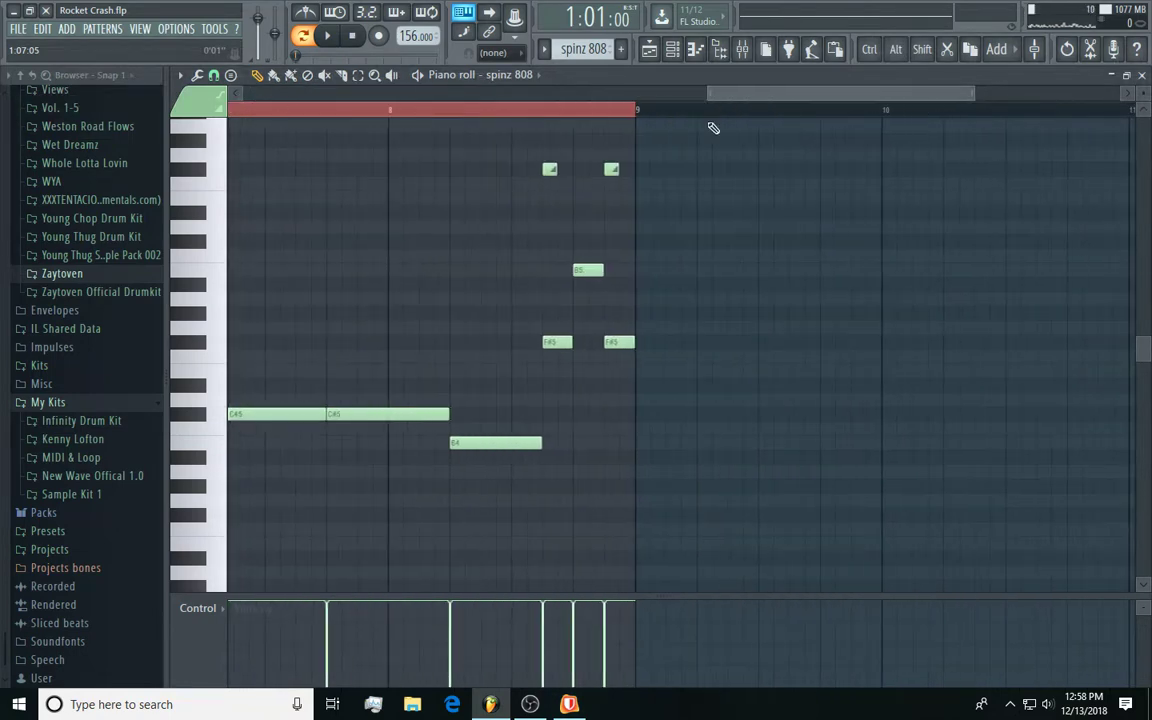
double_click(548, 170)
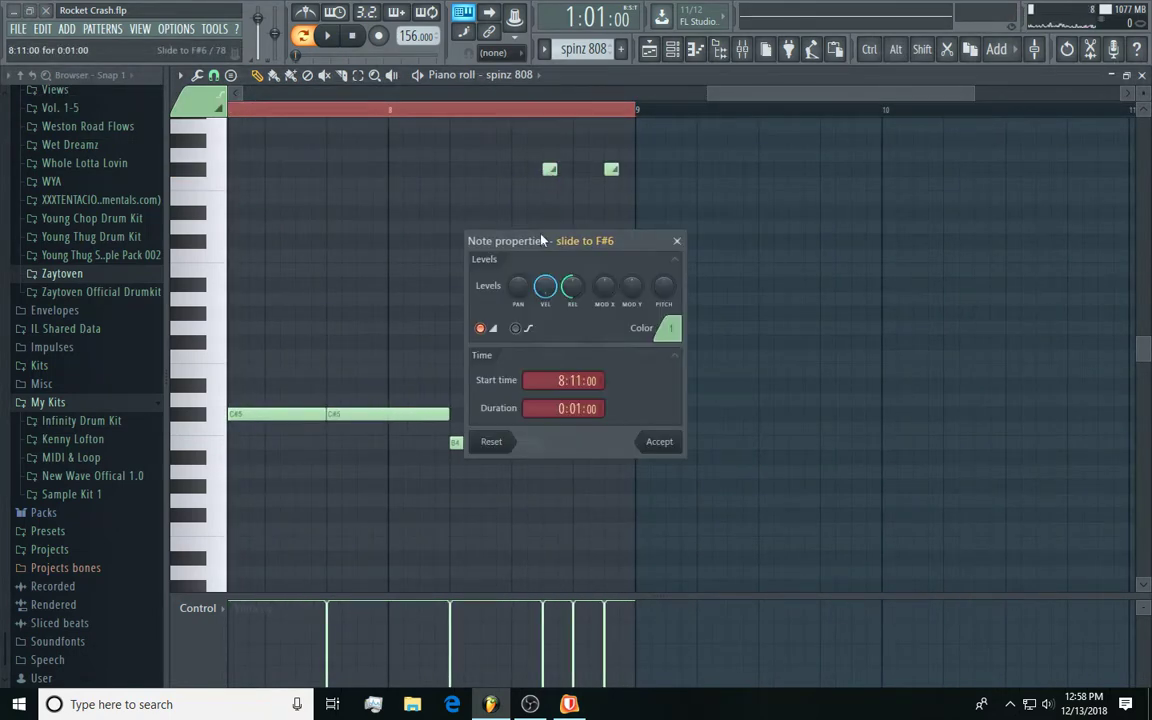
click(482, 329)
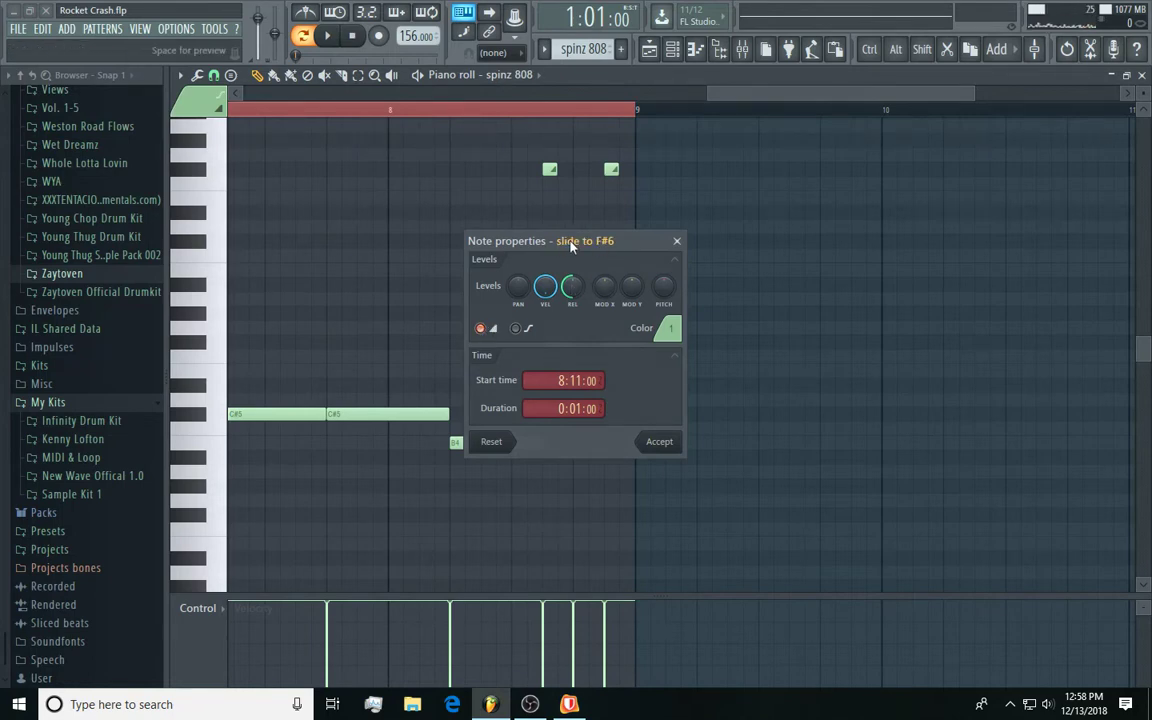
drag(555, 250, 621, 248)
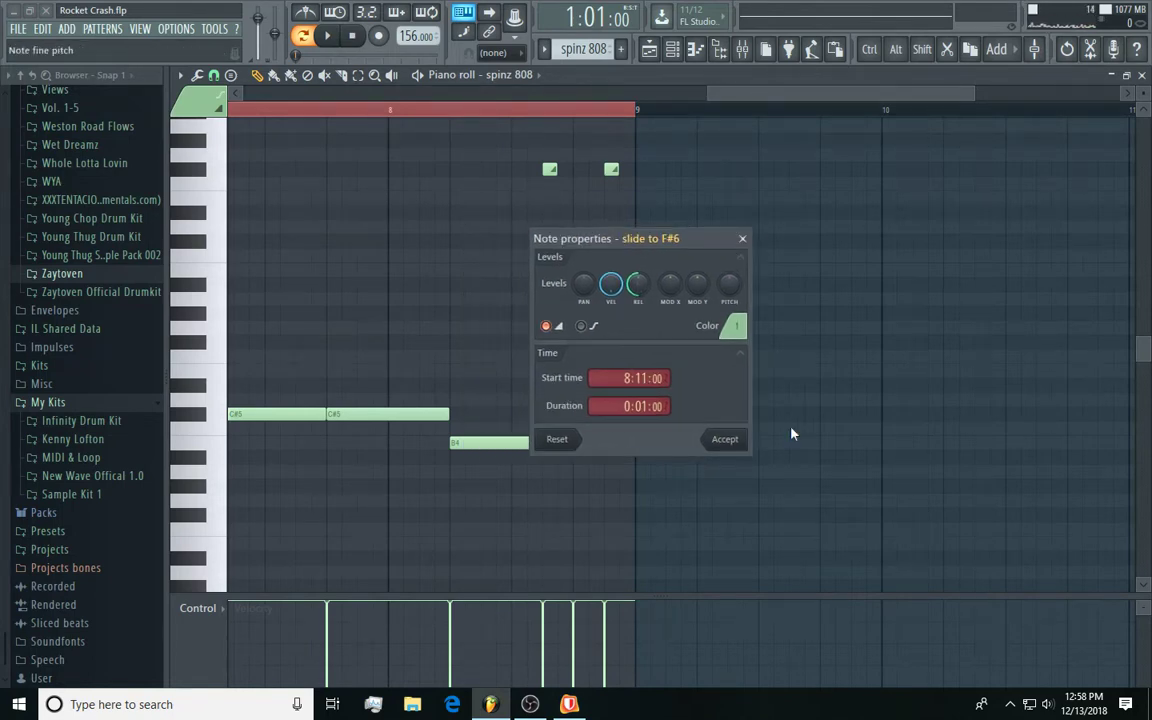
click(724, 440)
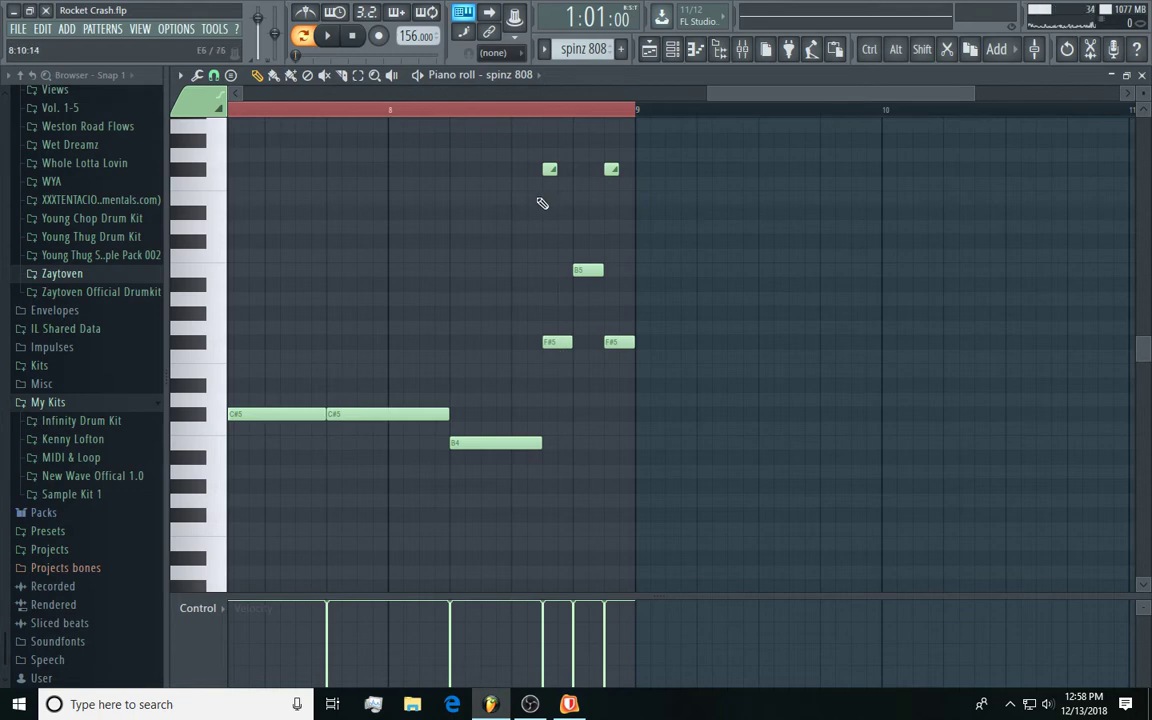
click(352, 108)
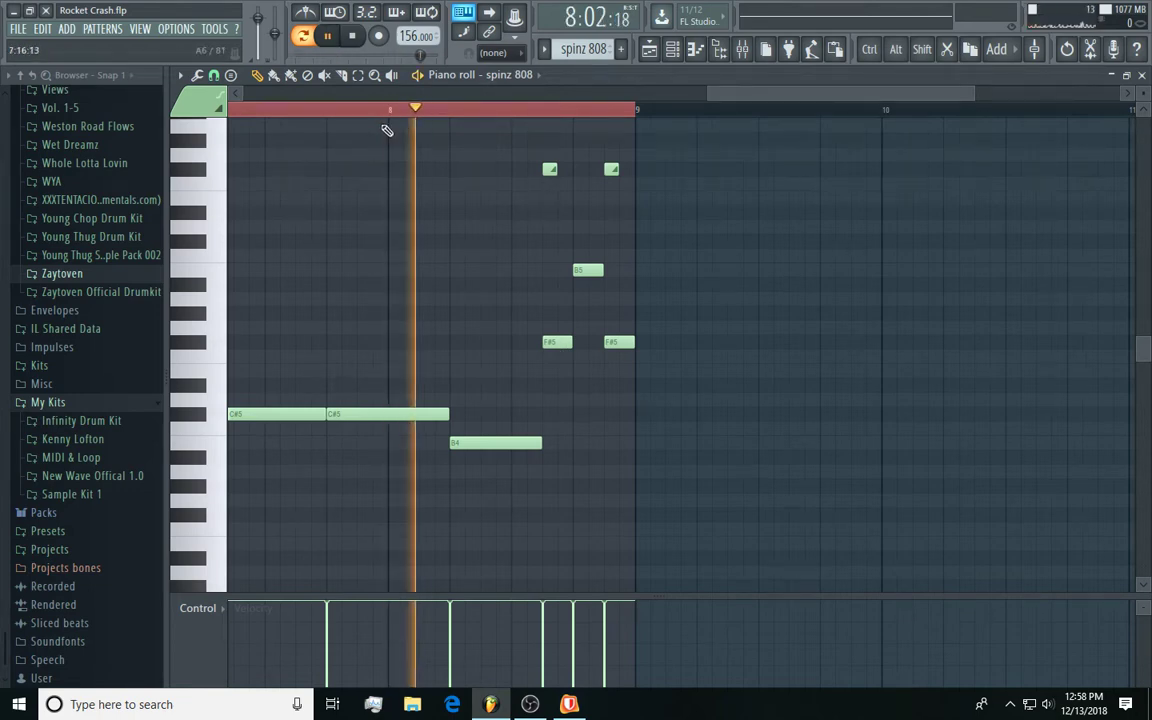
key(space)
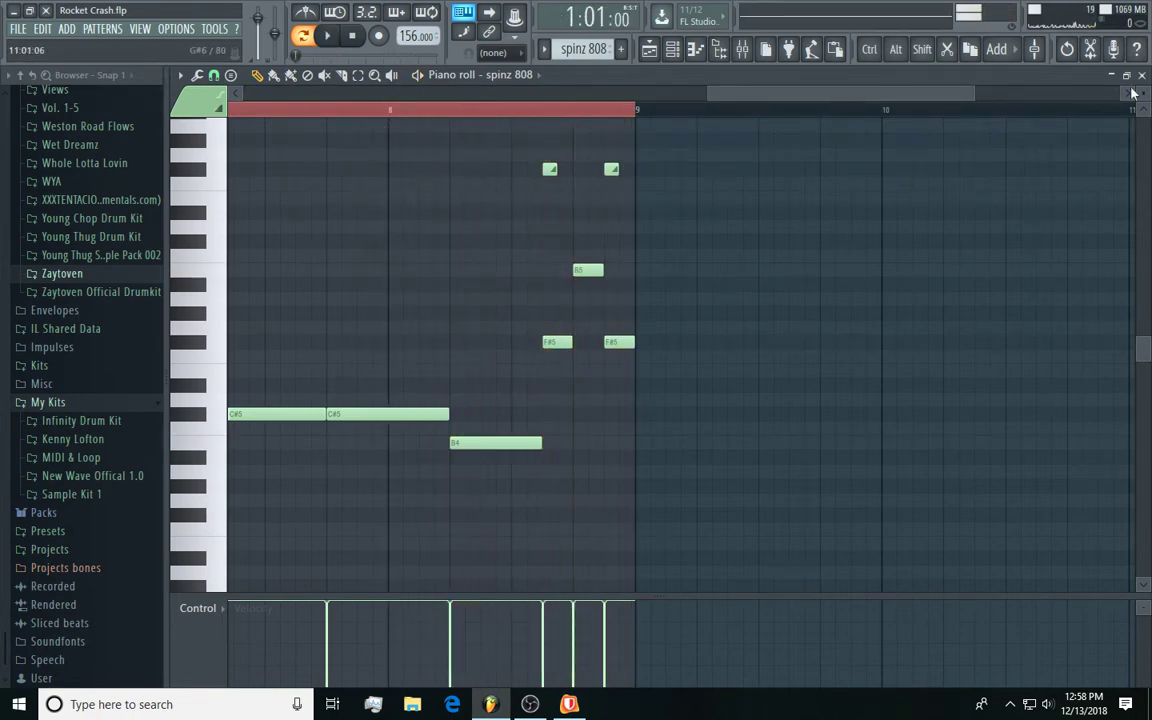
- Close the spinz 808 piano roll and show the full song arrangement in the playlist
click(1143, 77)
key(F6)
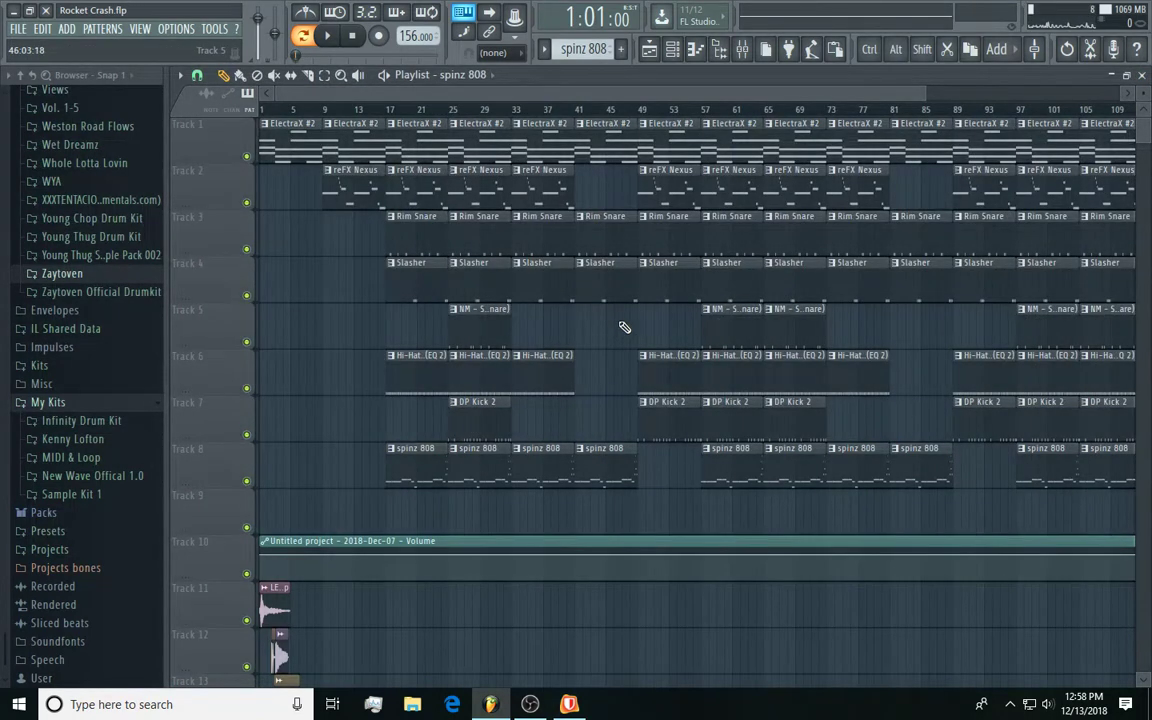
drag(928, 90, 1035, 148)
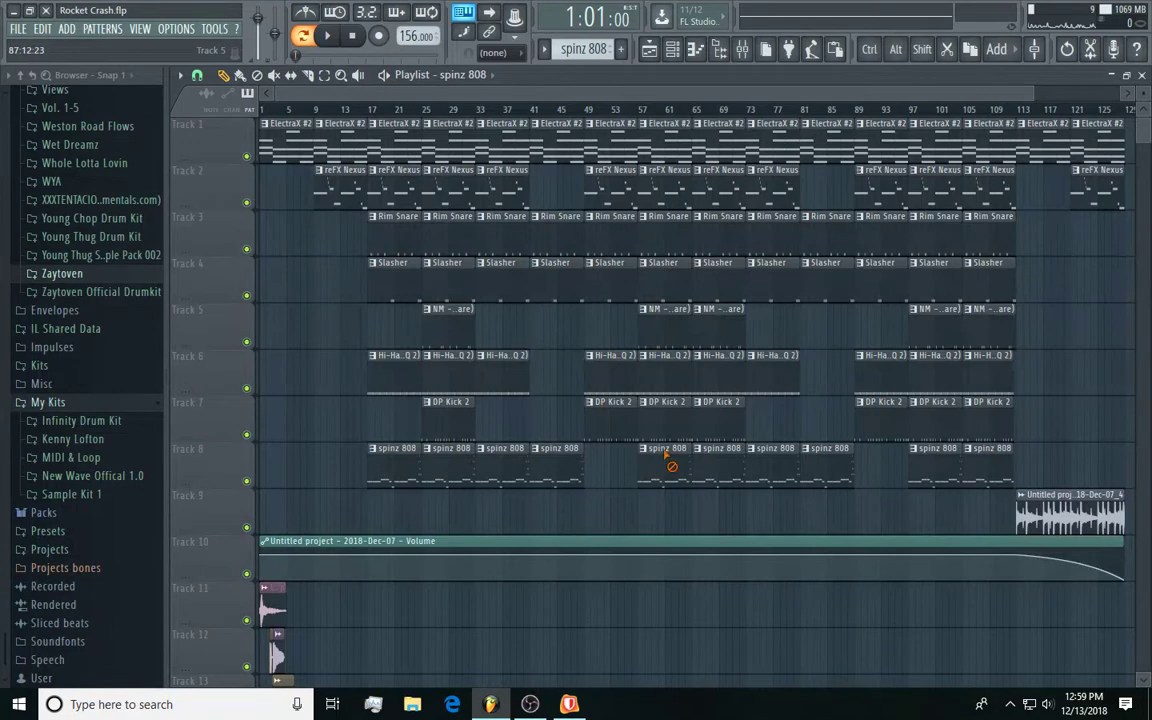
- Open the DP Kick 2 pattern, audition its C5 kick, and show all eight bars of its notes
double_click(489, 427)
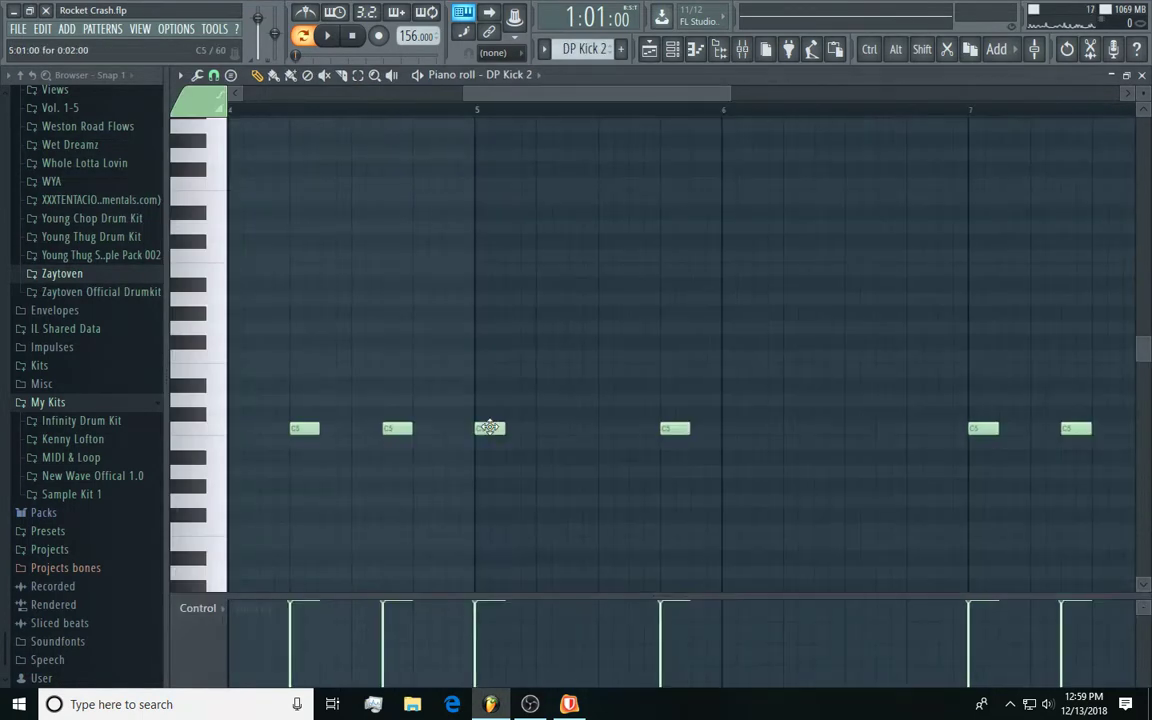
drag(464, 96, 20, 211)
click(200, 428)
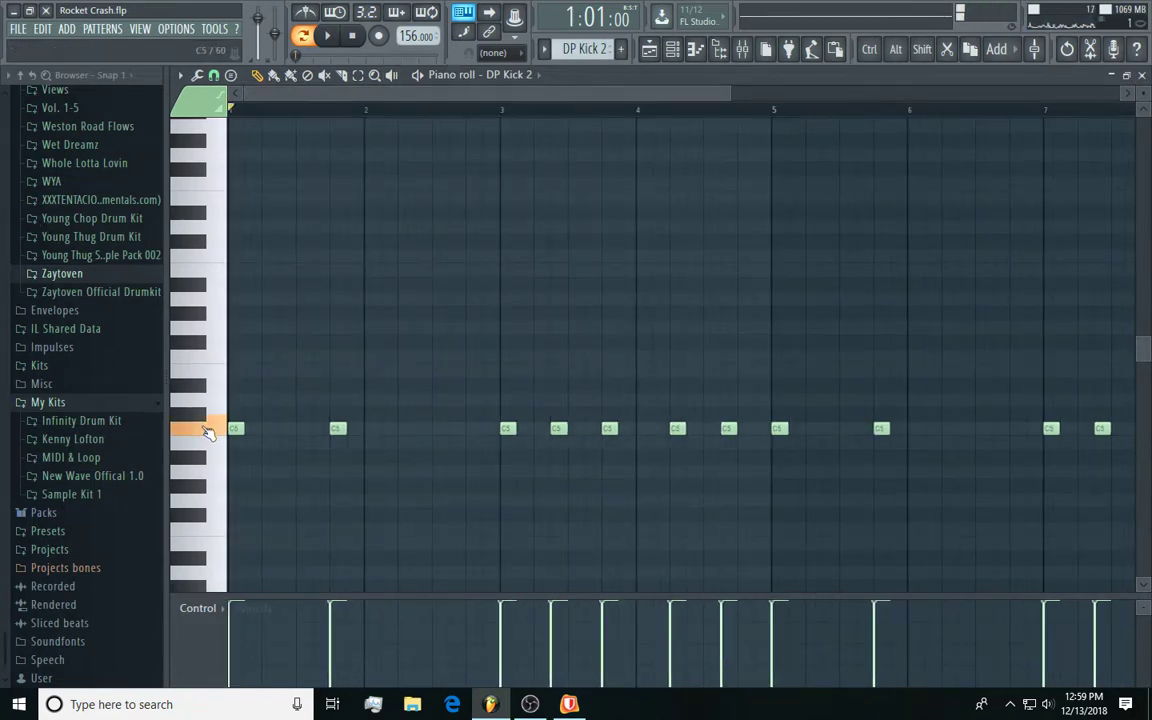
click(734, 95)
drag(617, 96, 592, 96)
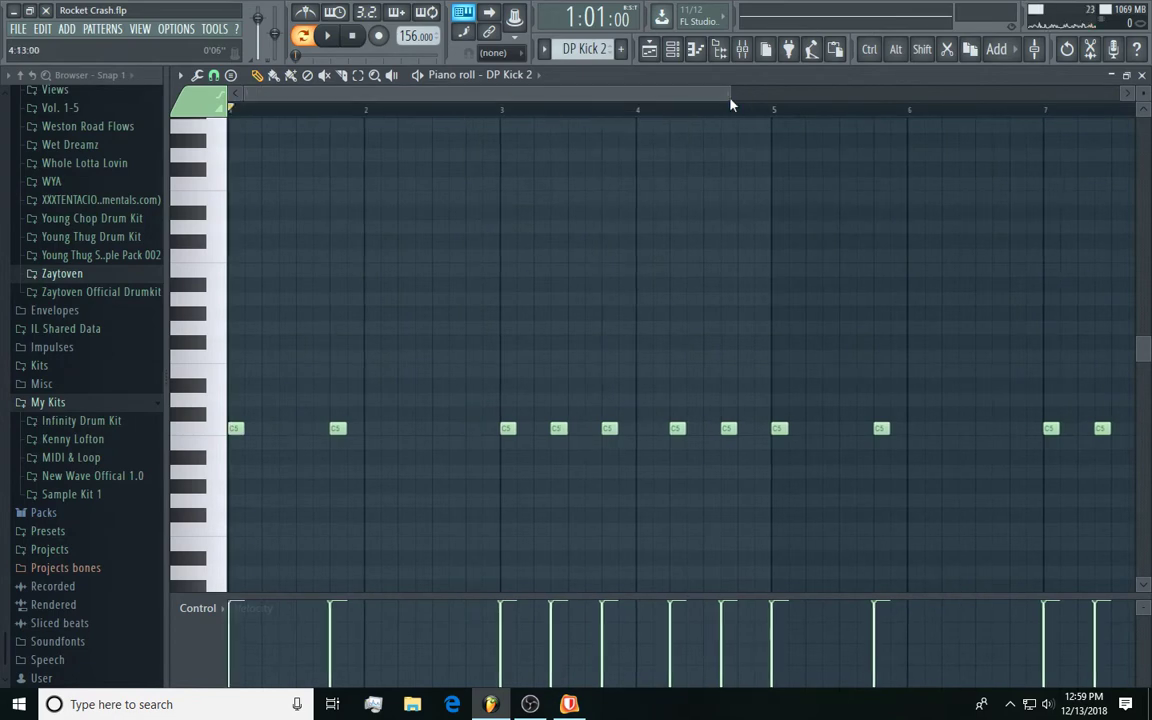
drag(728, 94, 888, 200)
- Check the effects on mixer inserts 11 and 12, and play the DP Kick 2 pattern before closing its piano roll
click(742, 49)
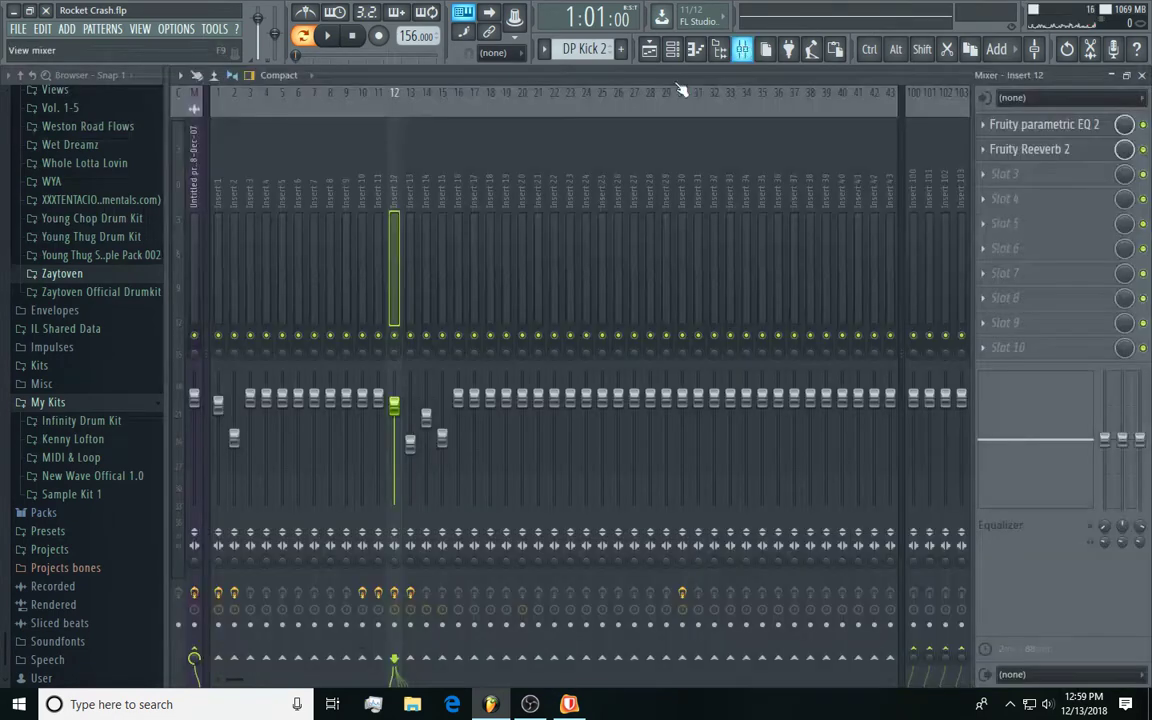
click(378, 160)
click(391, 159)
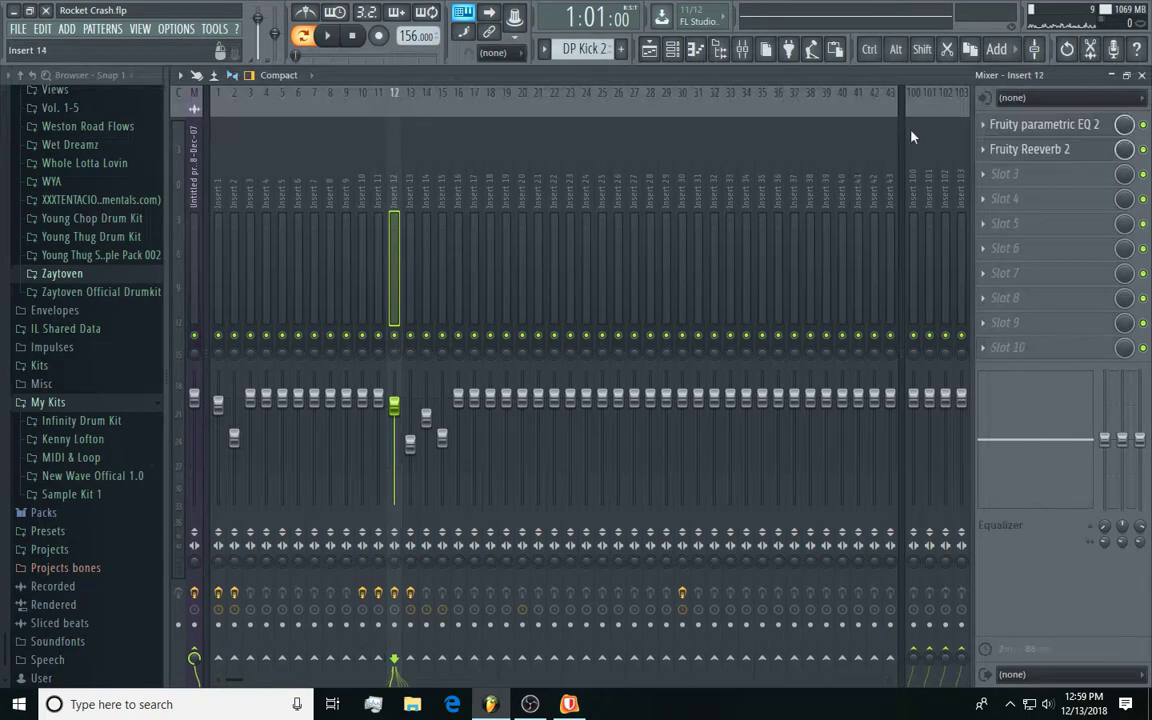
click(1142, 76)
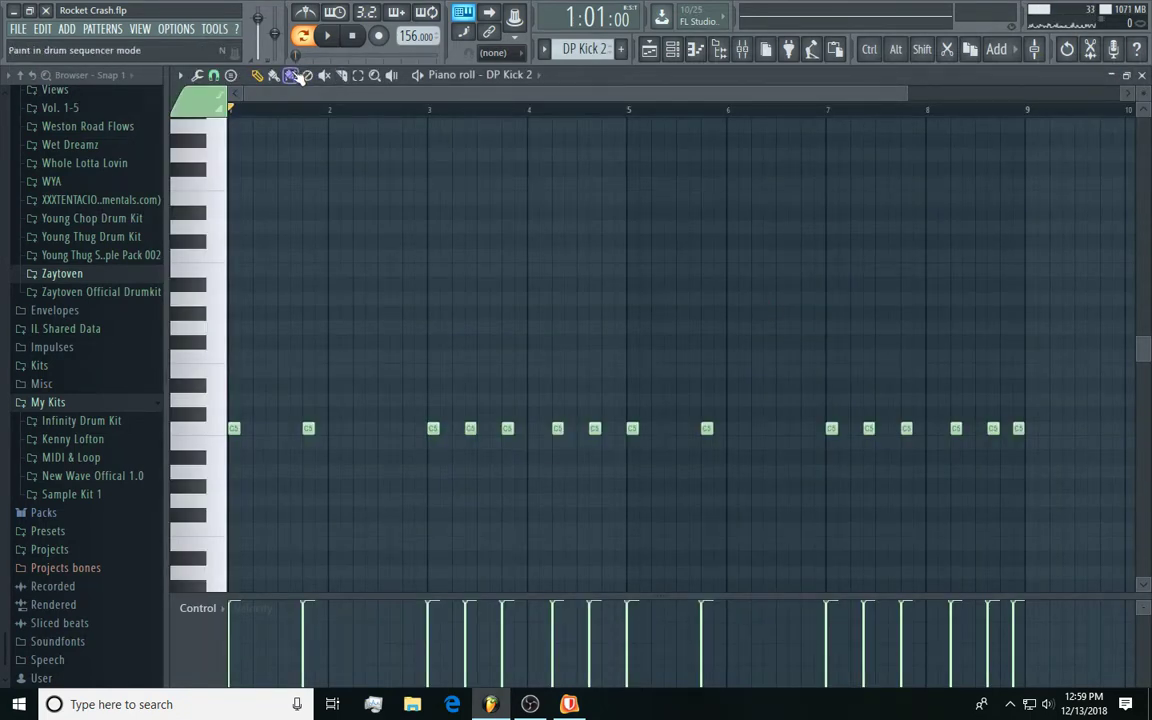
key(space)
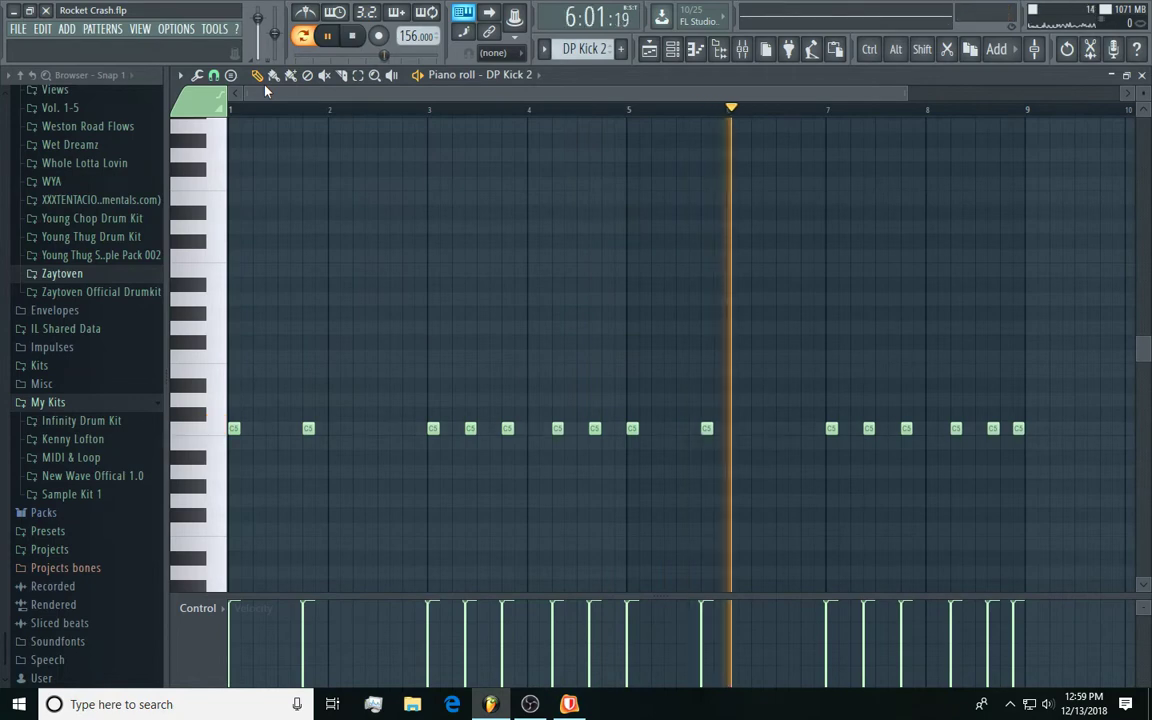
click(1143, 76)
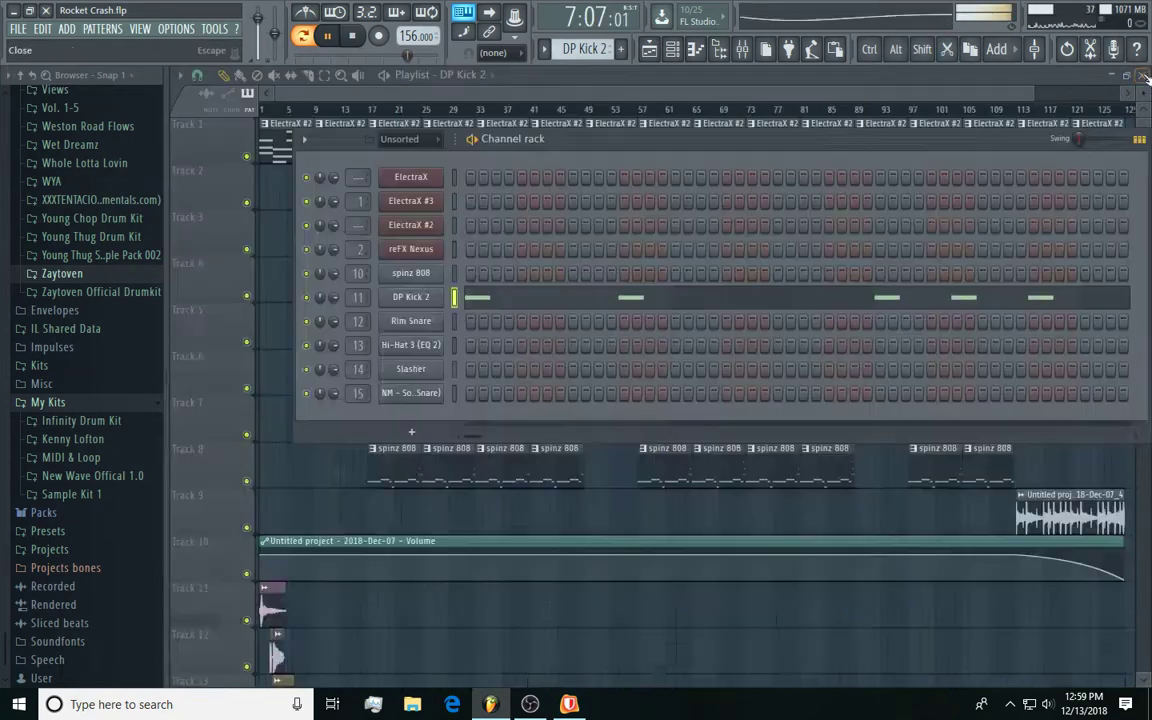
- Undo the deletion of the Volume automation clip on Track 10 and stop playback
click(569, 545)
key(ctrl+z)
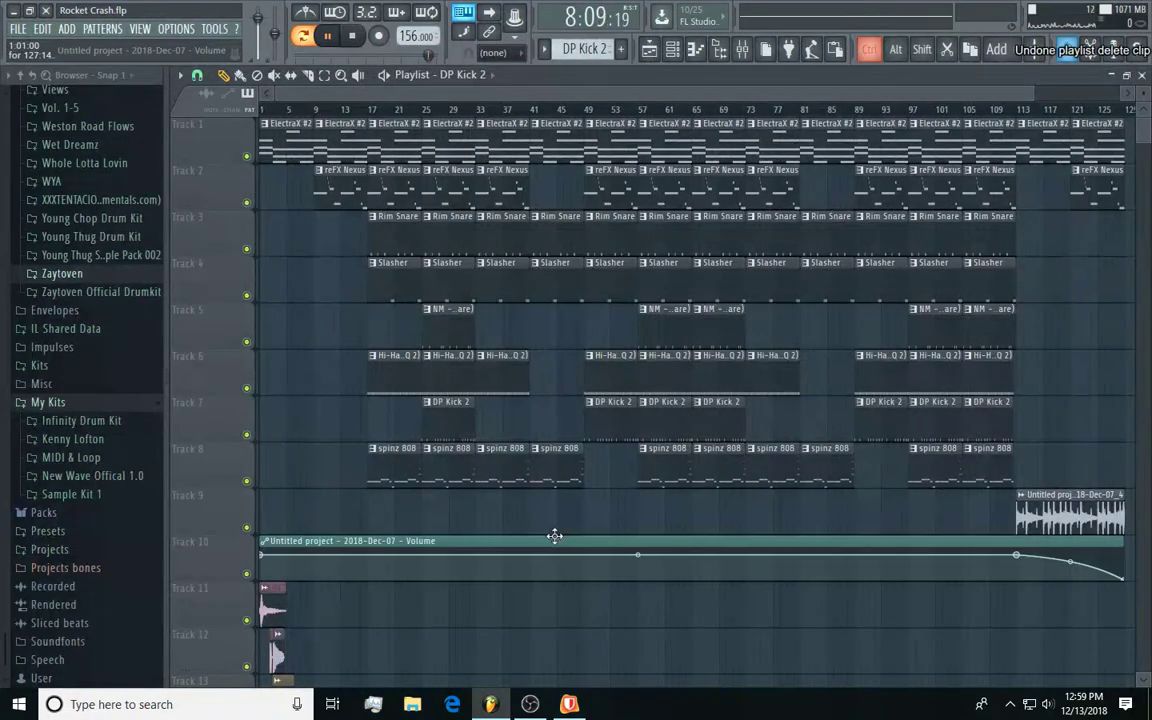
key(space)
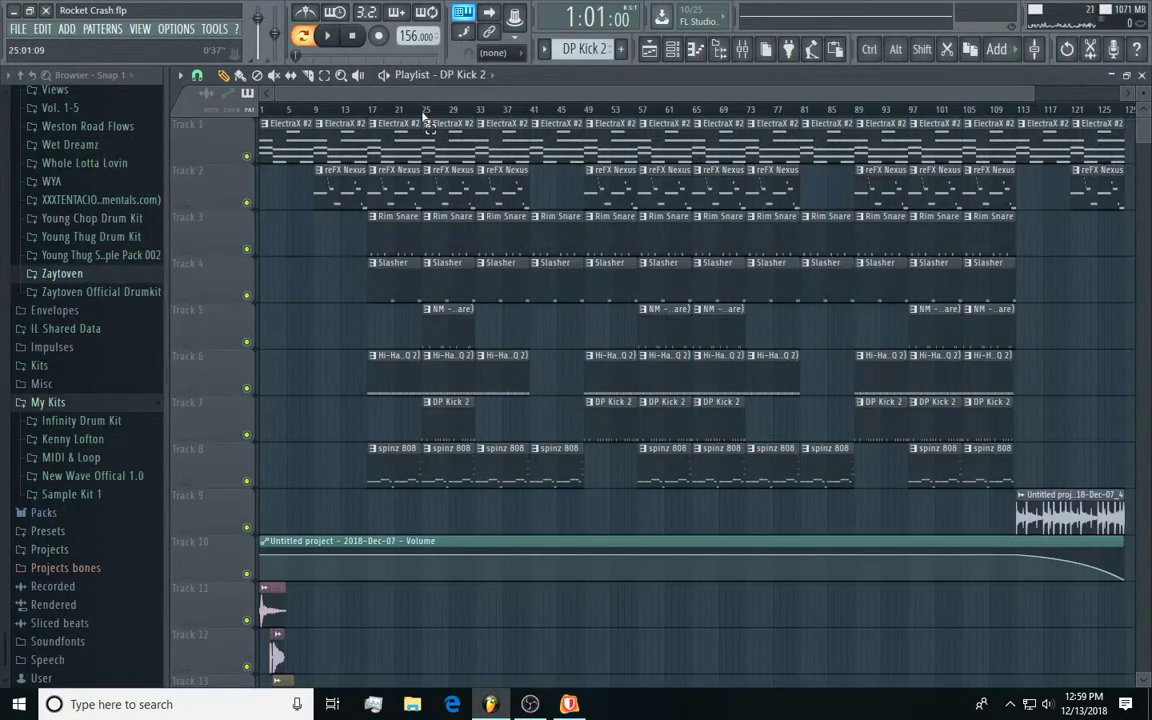
- Solo the DP Kick 2 and spinz 808 tracks together and play bars 25 to 33 of the song
drag(424, 123, 476, 141)
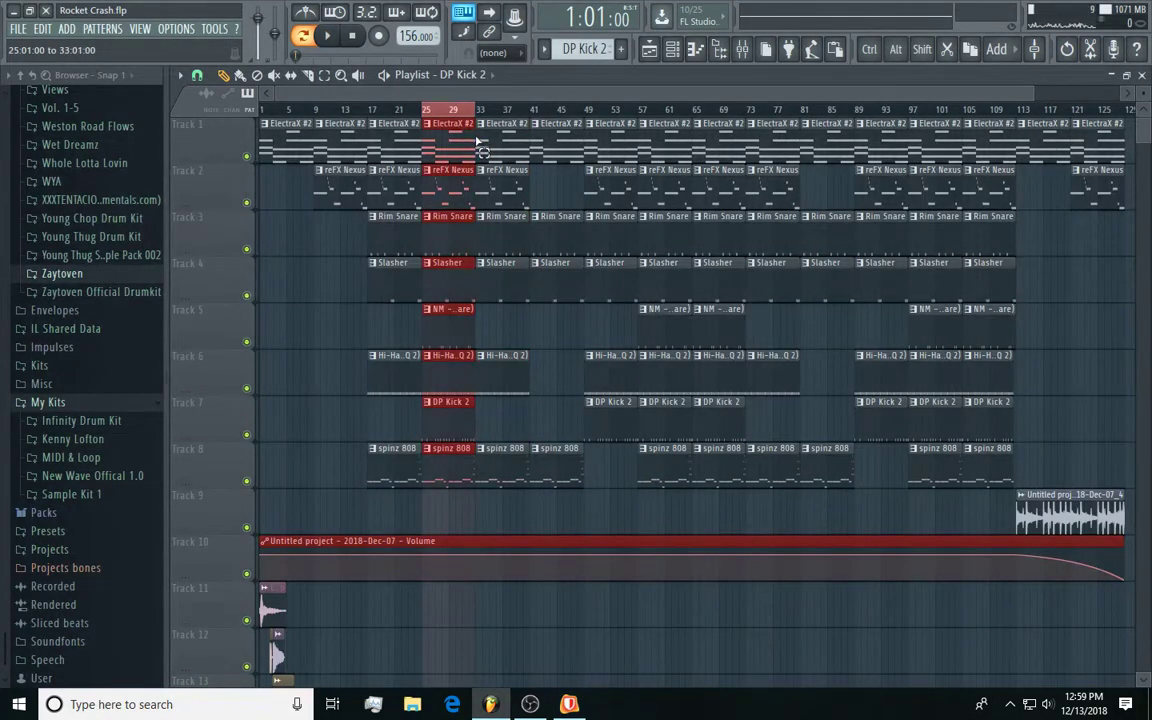
right_click(262, 434)
right_click(248, 437)
right_click(248, 437)
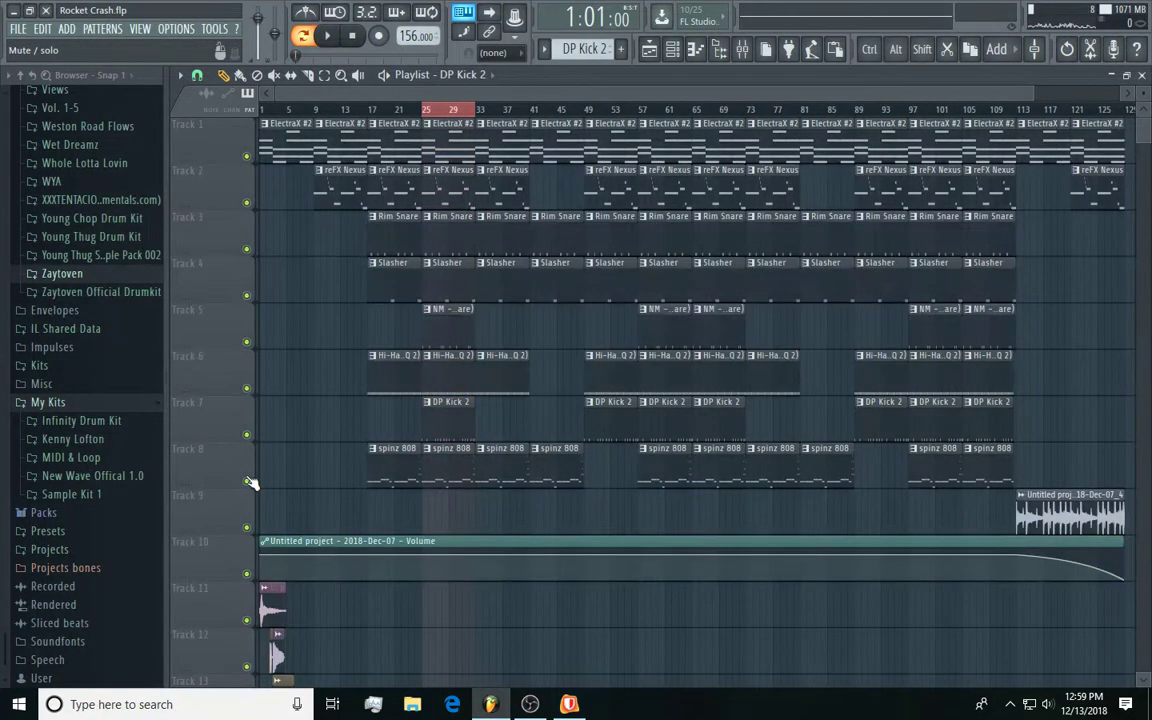
right_click(247, 435)
click(247, 481)
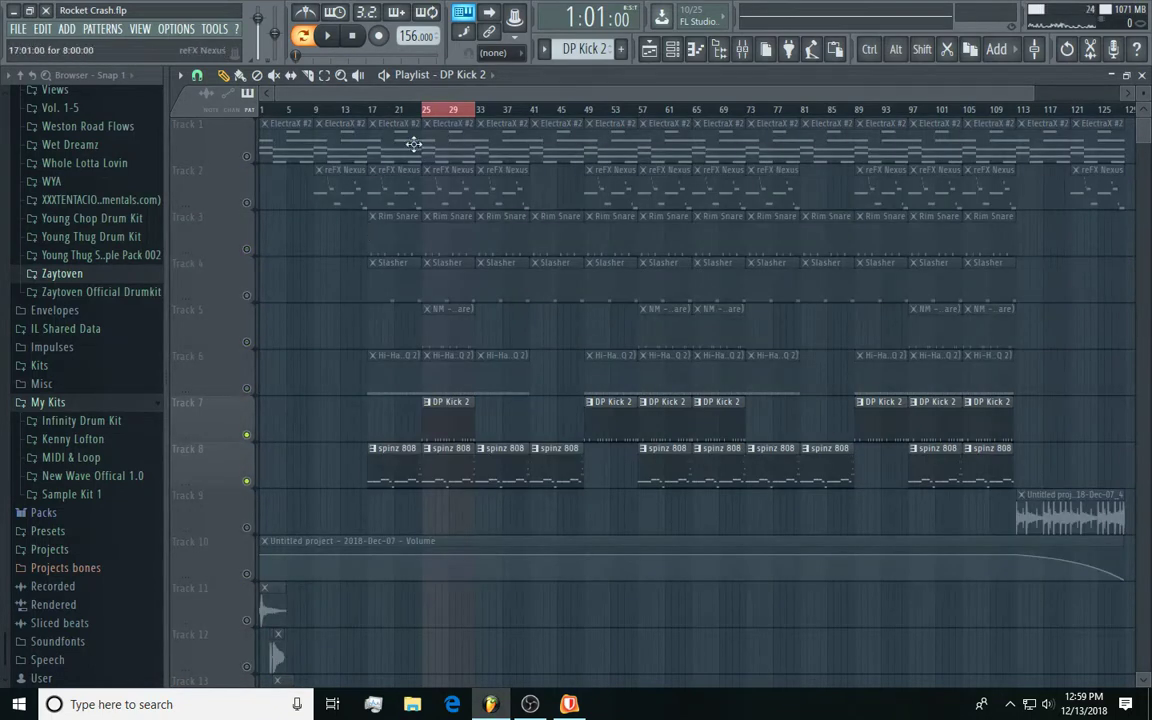
click(420, 112)
key(space)
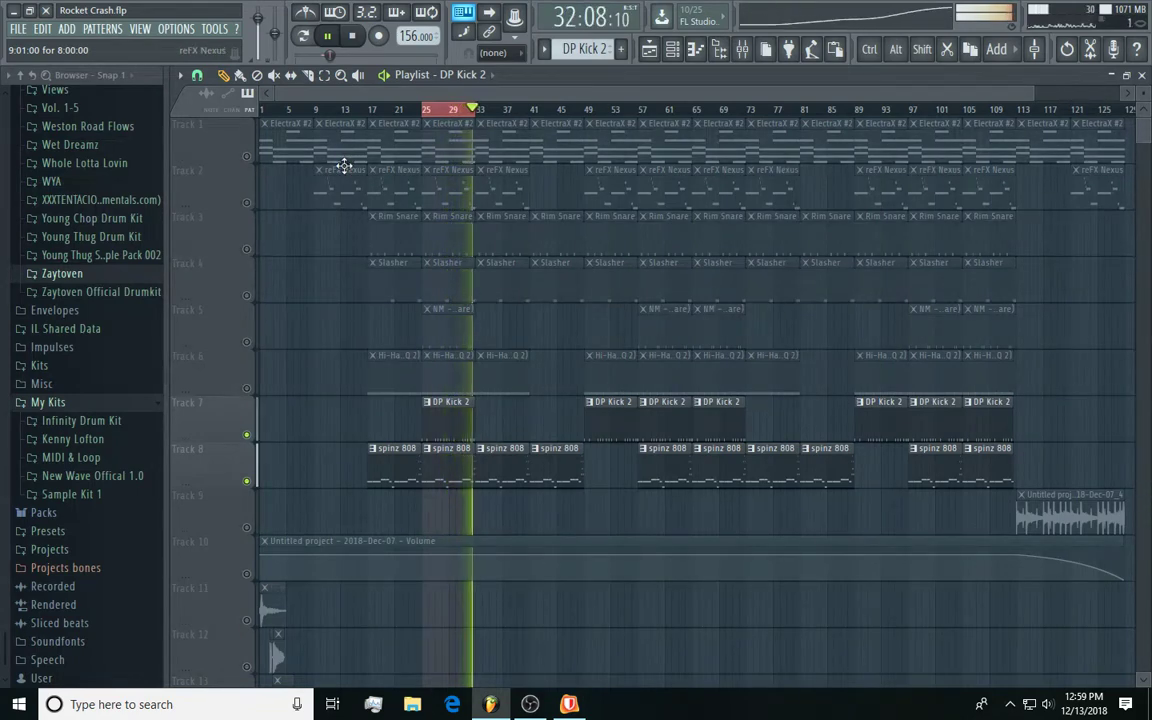
key(space)
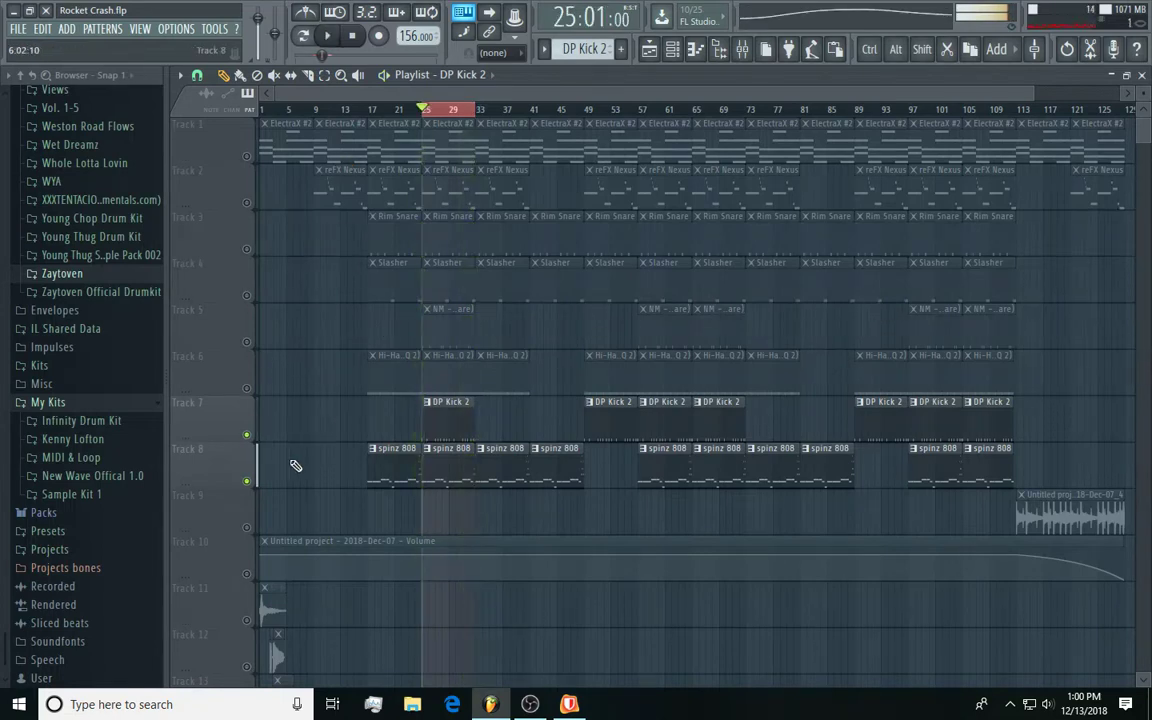
- Turn all playlist tracks back on and clear the time selection over bars 25 to 33
right_click(247, 437)
right_click(247, 437)
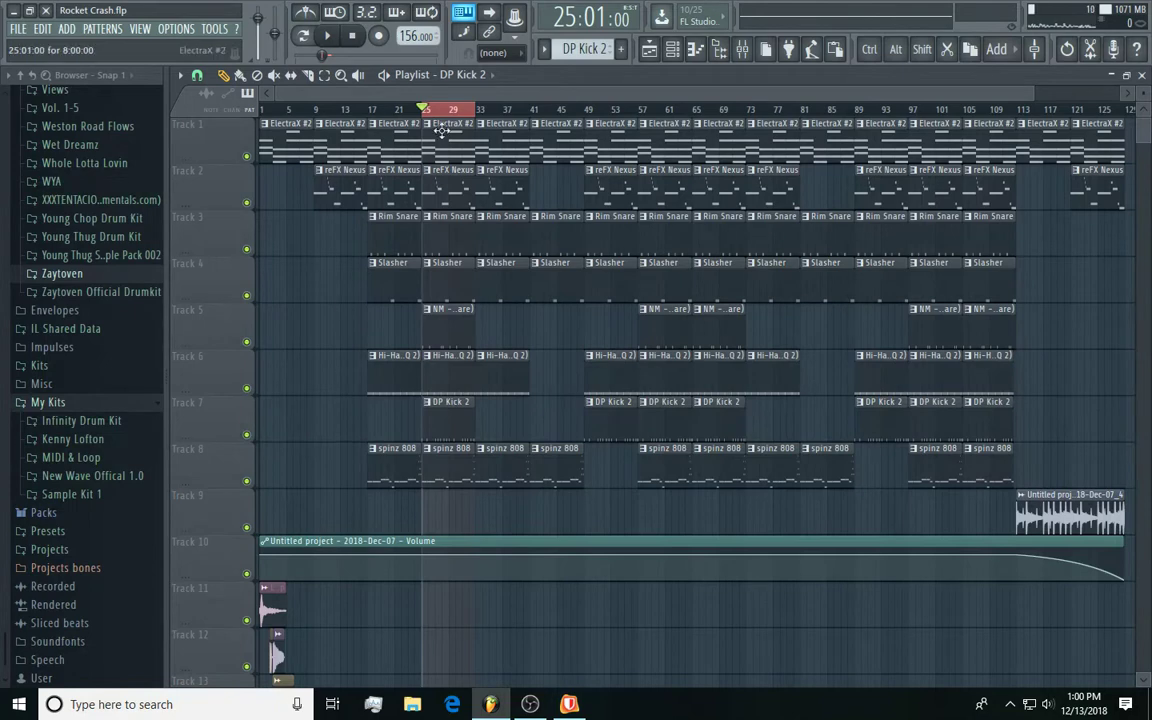
drag(438, 114, 480, 118)
click(480, 118)
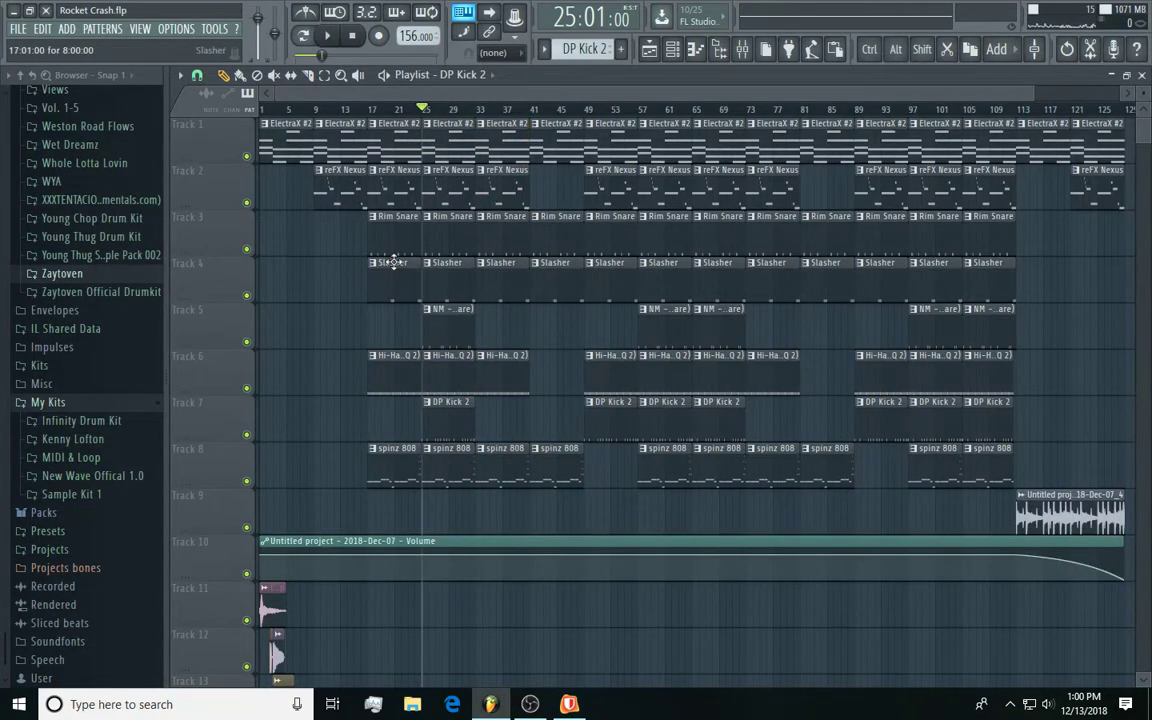
- View the end of the arrangement from bar 100, open the Track 9 audio clip's sample settings, and close them
drag(278, 93, 330, 312)
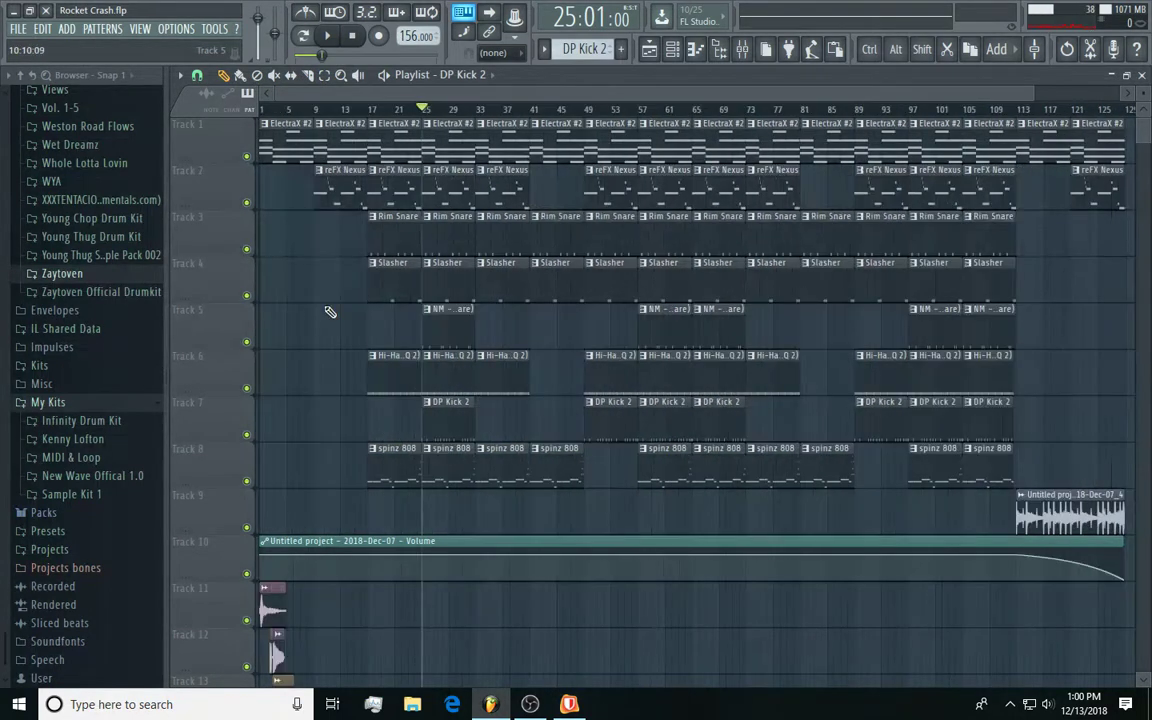
mouse_move(1035, 93)
mouse_down()
mouse_move(1075, 110)
mouse_move(1055, 150)
mouse_move(1030, 85)
mouse_up()
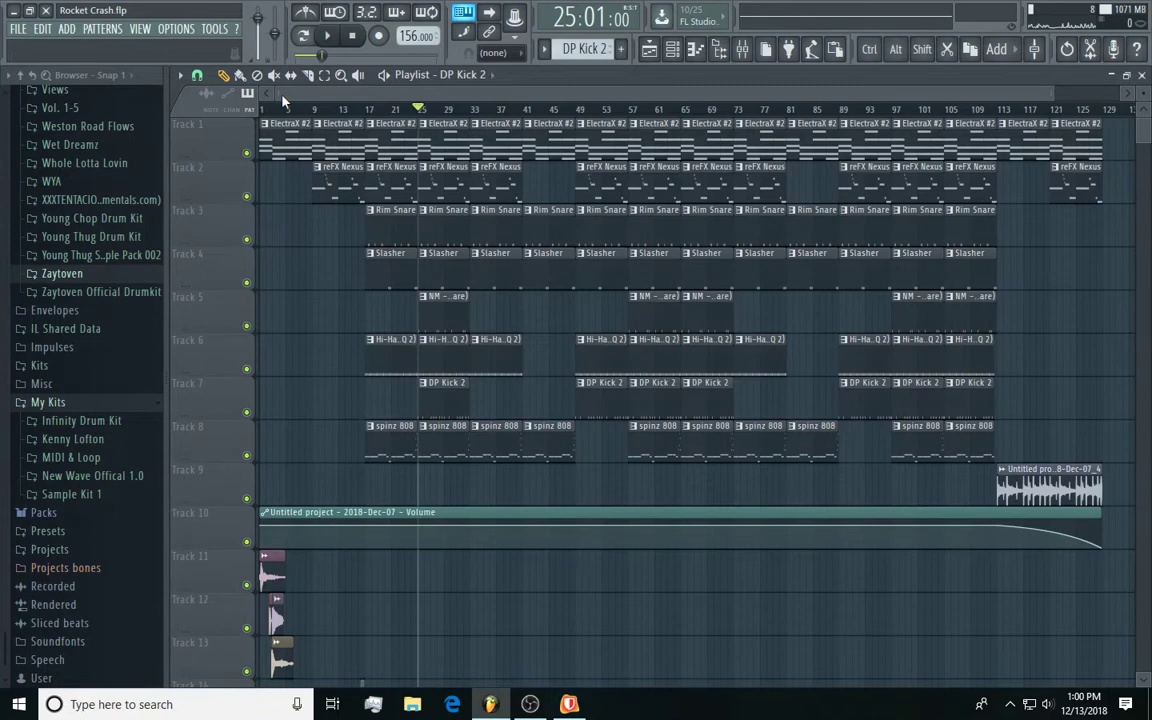
drag(282, 97, 857, 97)
click(746, 479)
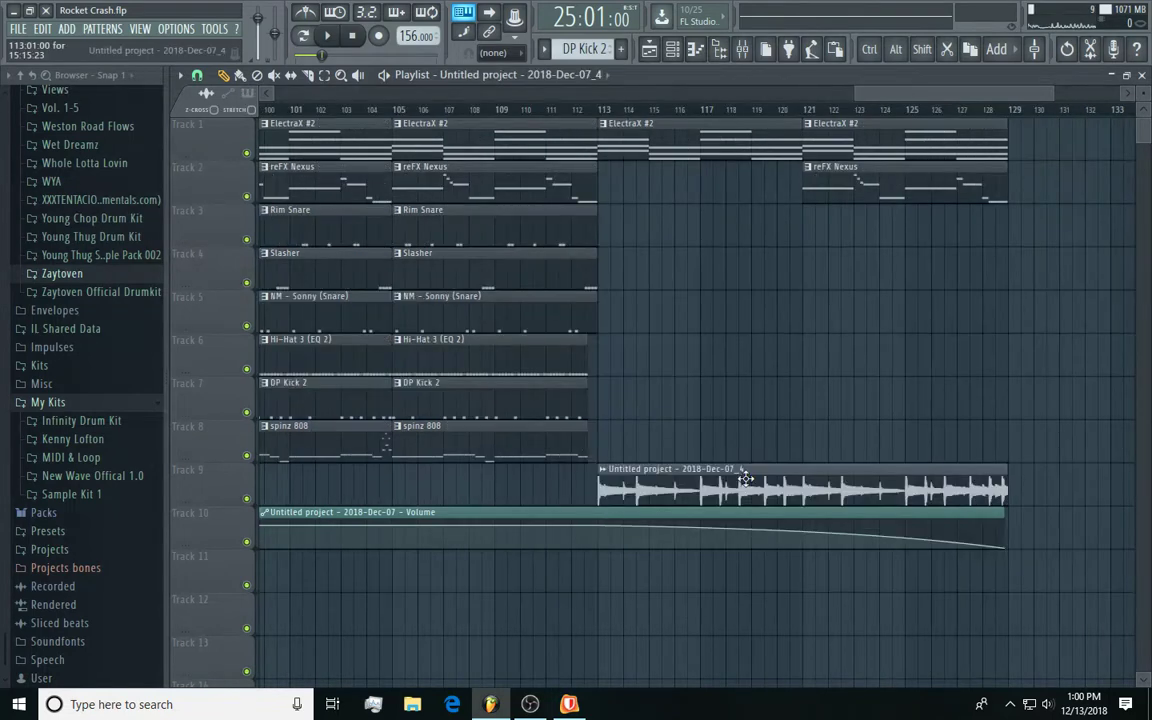
double_click(746, 479)
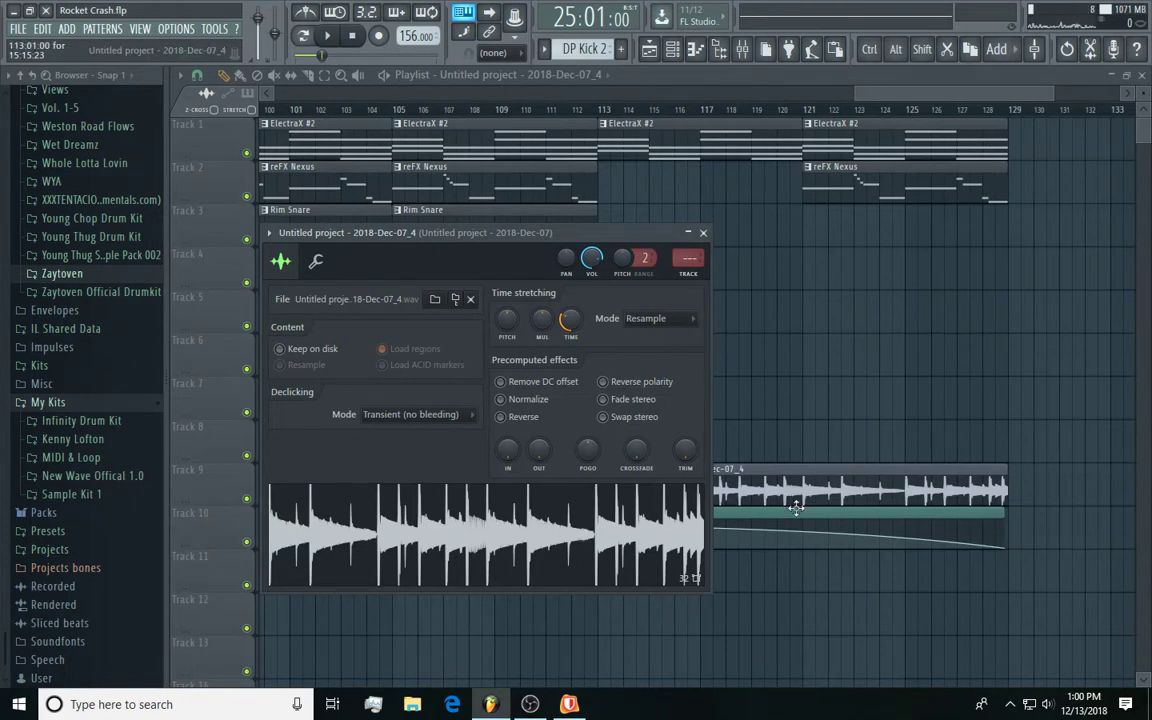
click(722, 284)
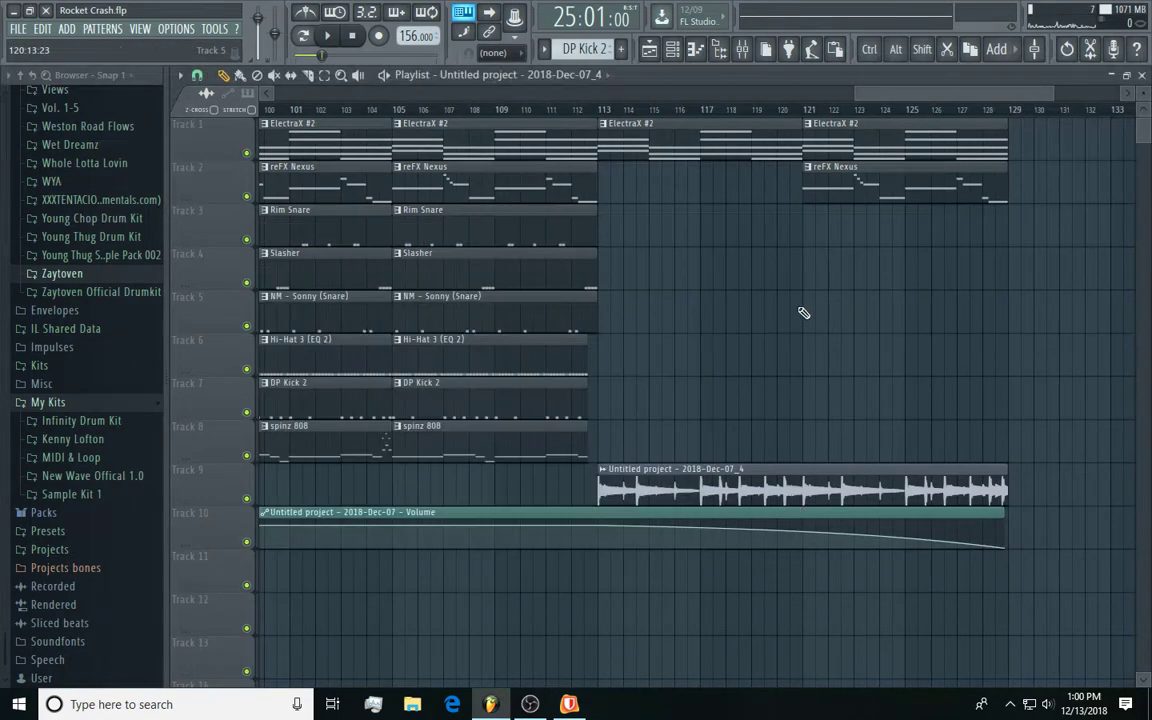
- Reopen the Track 9 audio clip's sample settings, audition its waveform, and close the settings
double_click(665, 482)
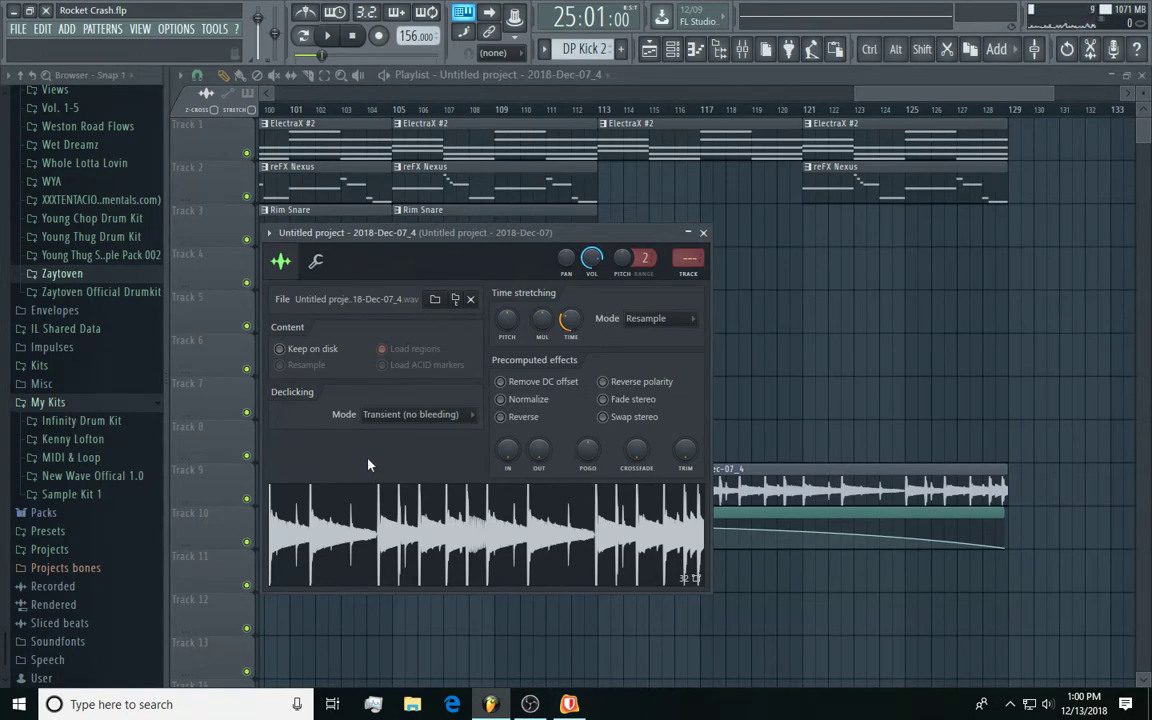
click(527, 543)
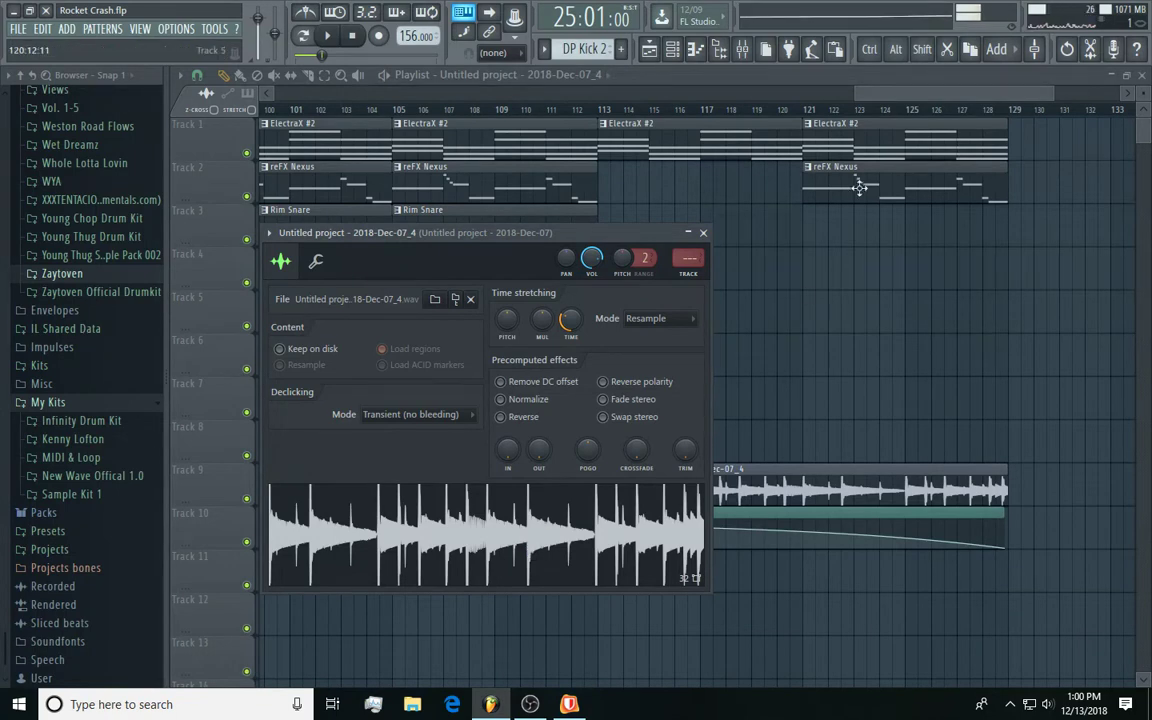
click(703, 232)
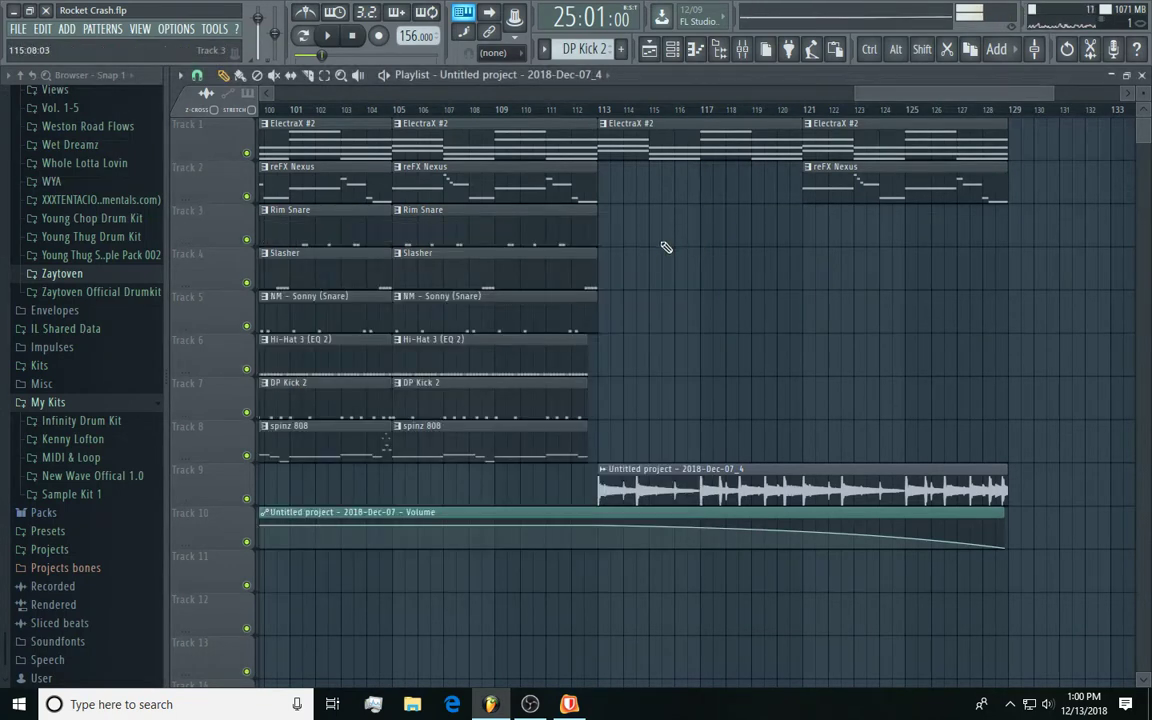
- Play the outro from bar 113, skip ahead to bar 121, and stop playback
click(606, 110)
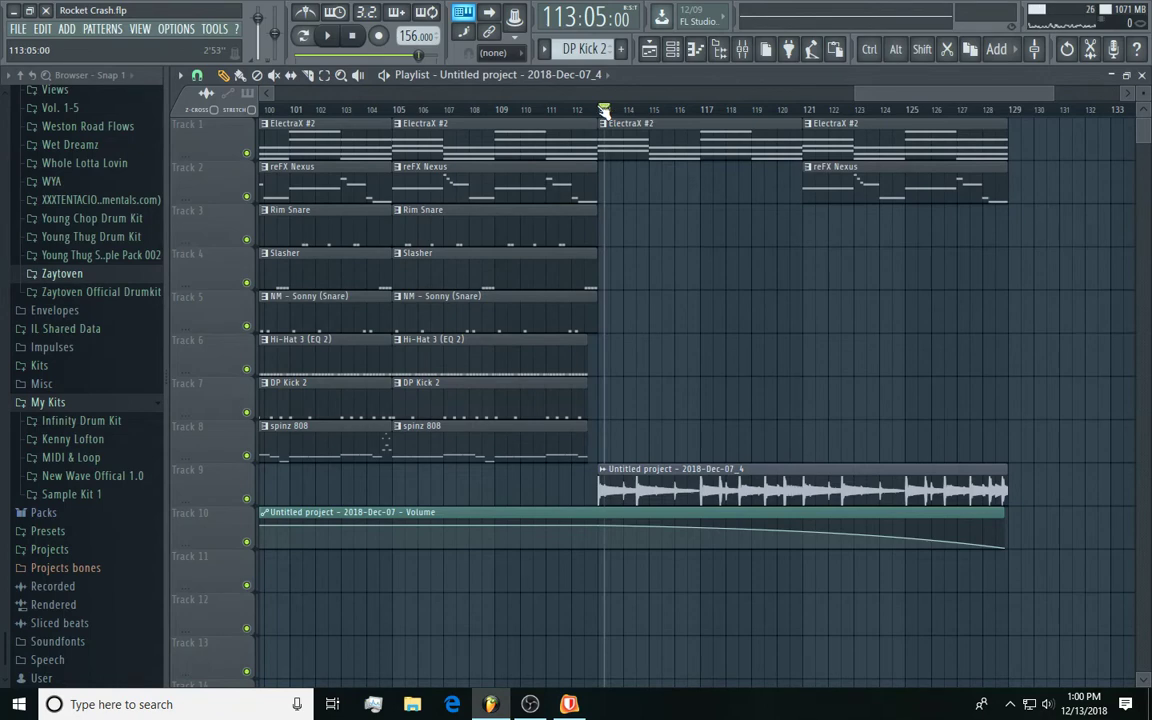
key(space)
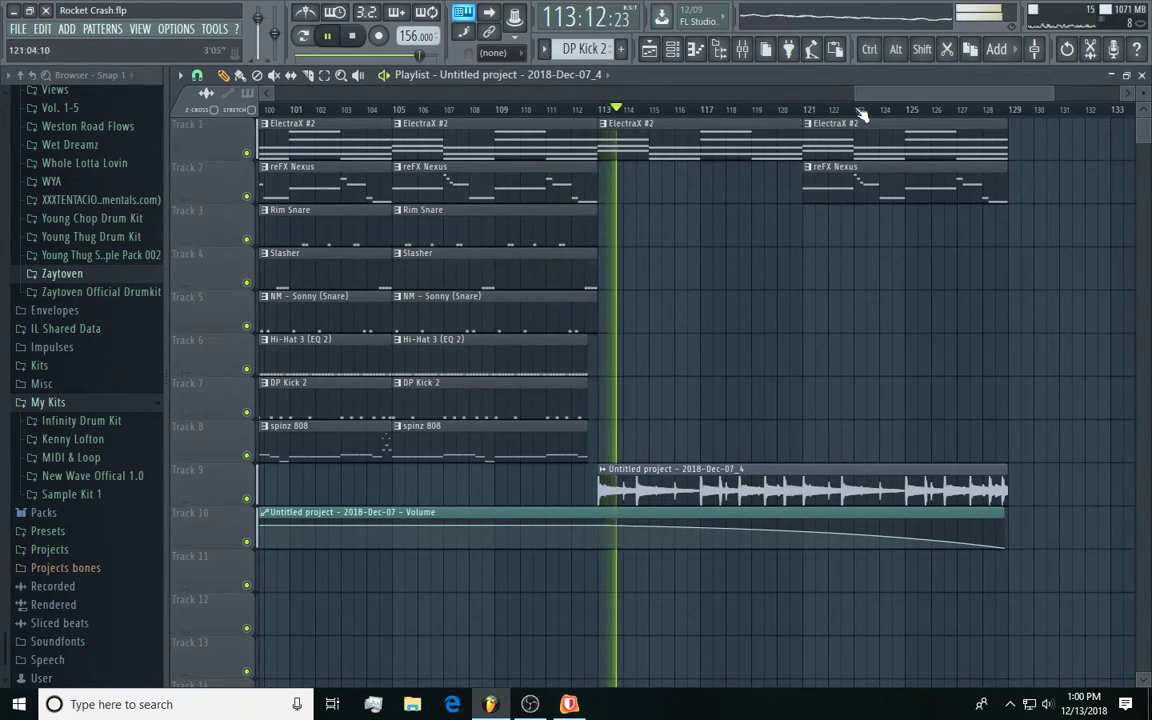
click(807, 110)
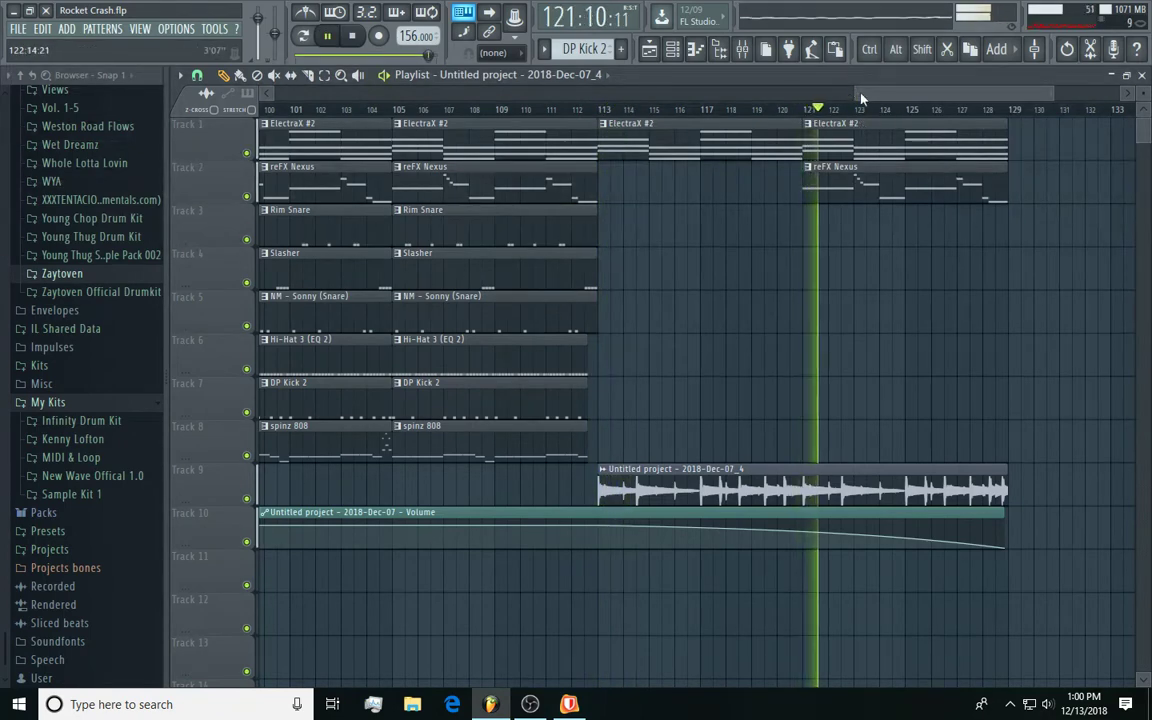
scroll(862, 98, down, 6)
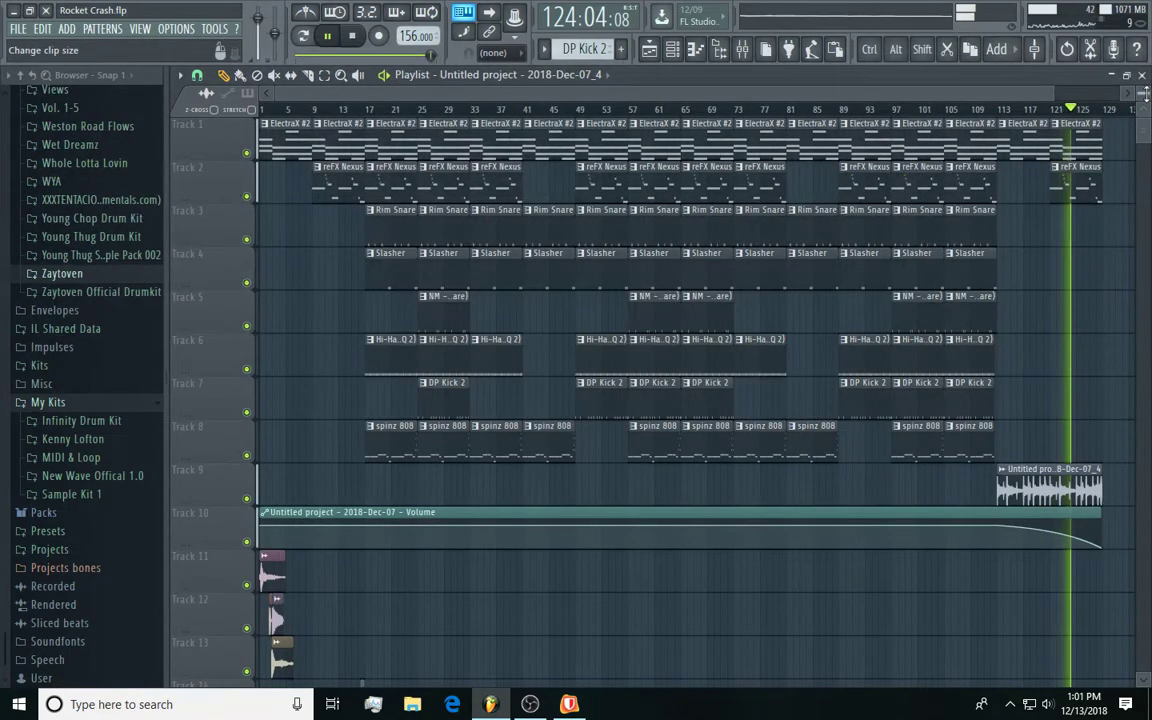
key(space)
- Adjust the playlist's track height and horizontal zoom to view the full arrangement up to bar 129 with Tracks 1 to 18
mouse_move(1145, 94)
mouse_down()
mouse_move(1145, 125)
mouse_move(1145, 115)
mouse_up()
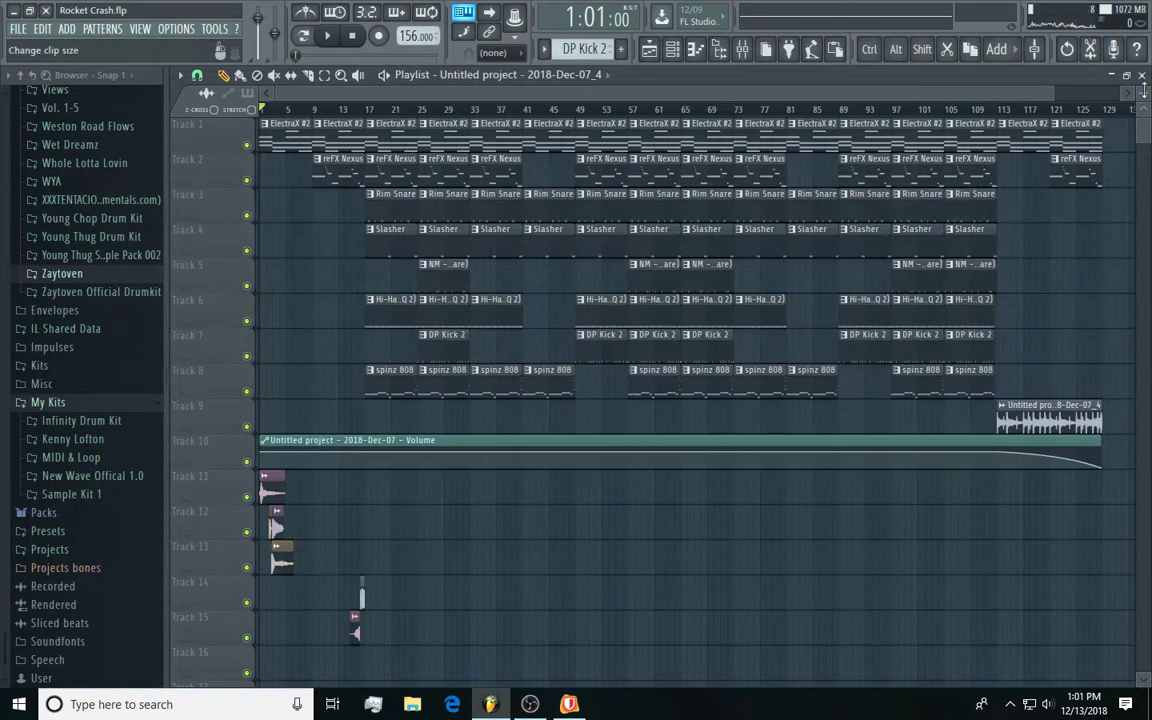
mouse_move(1144, 94)
mouse_down()
mouse_move(1144, 114)
mouse_move(1144, 104)
mouse_up()
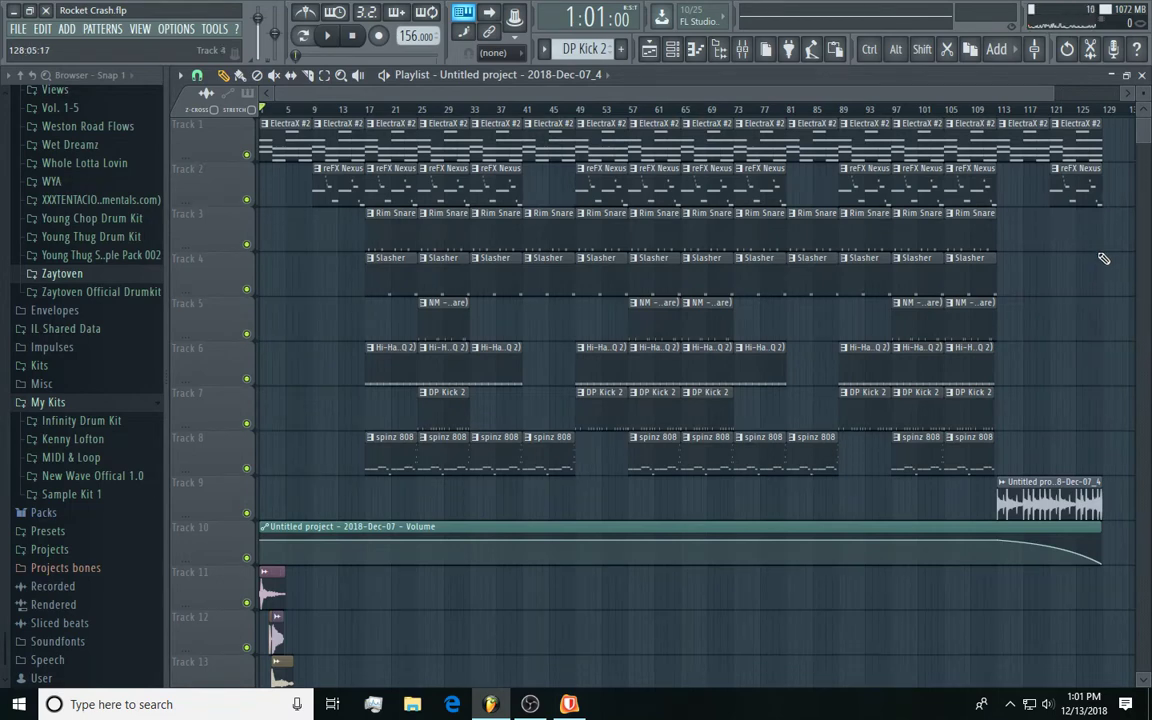
mouse_move(1054, 97)
mouse_down()
mouse_move(1034, 104)
mouse_move(1044, 101)
mouse_up()
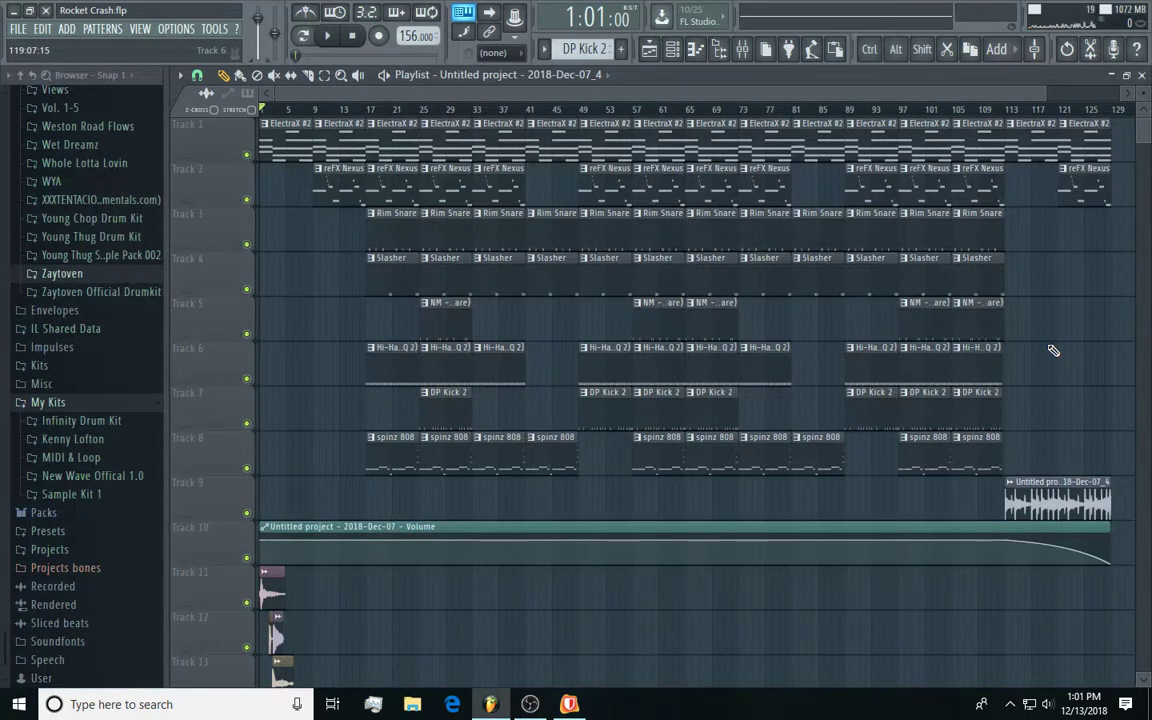
scroll(450, 447, down, 2)
scroll(450, 432, up, 2)
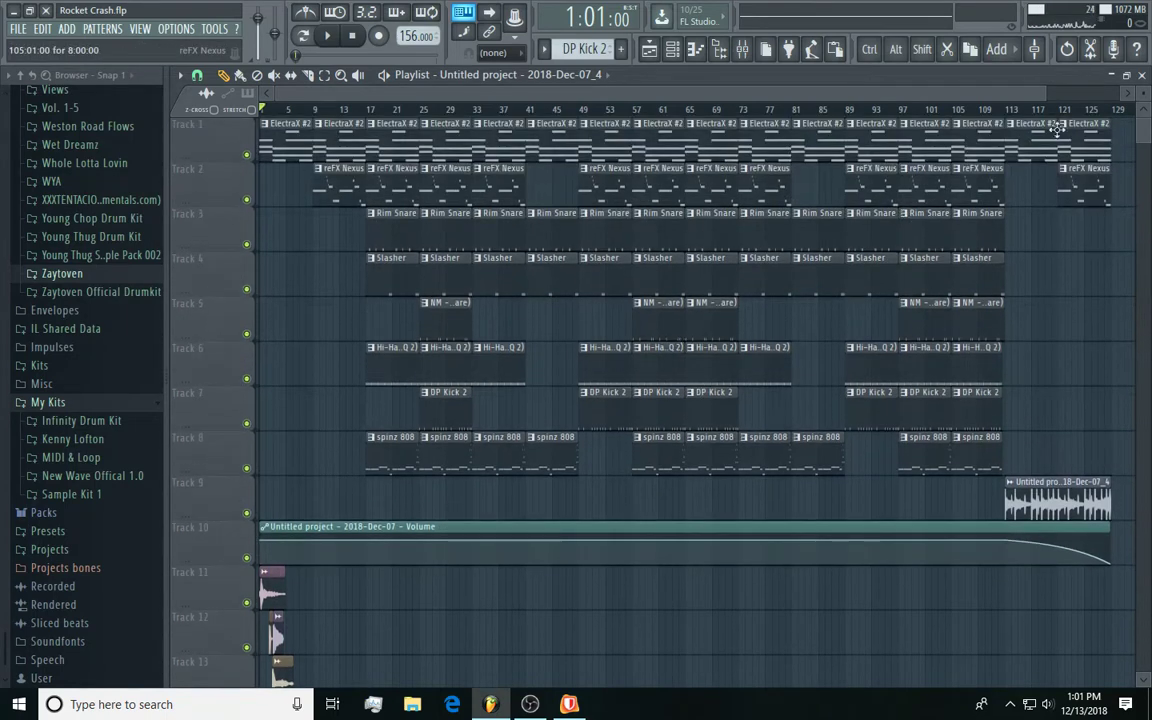
scroll(1085, 298, down, 2)
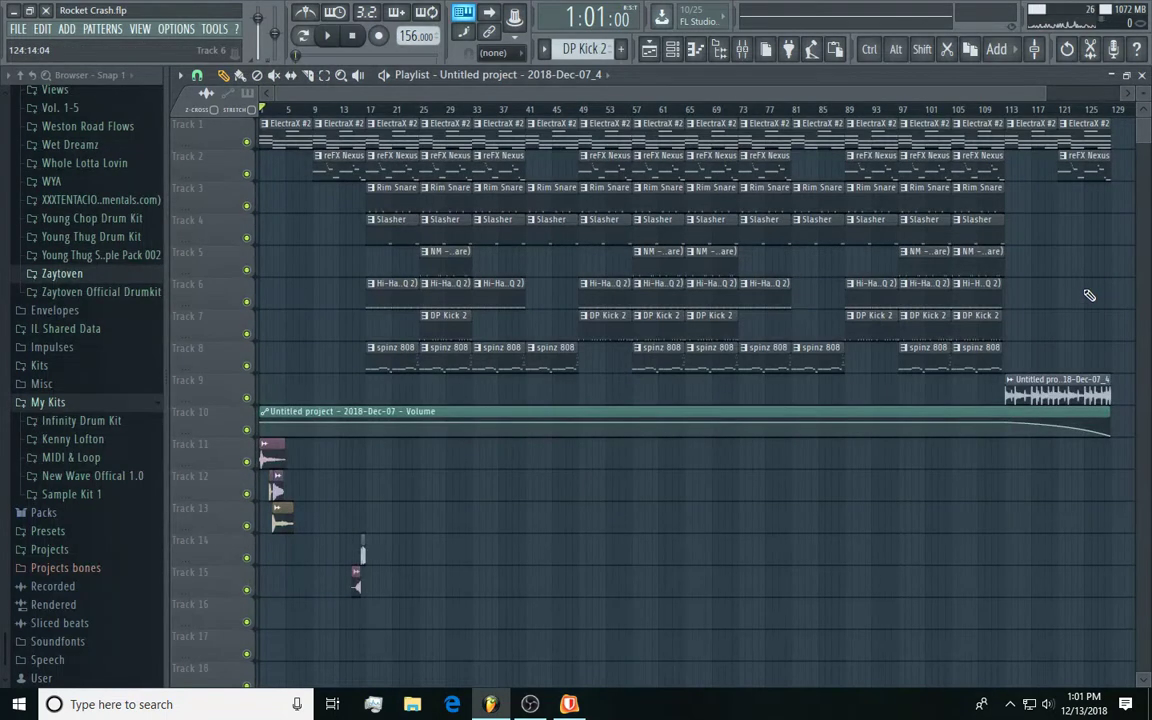